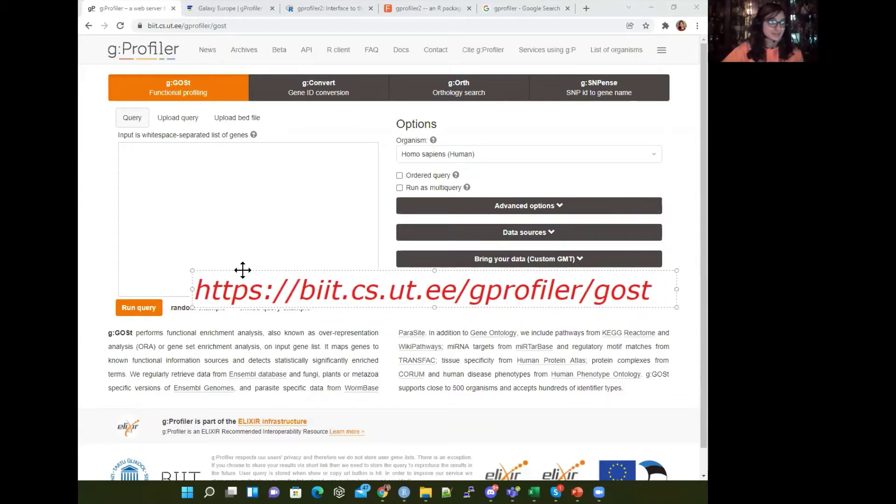
{"action": "left_click_drag", "start_coordinate": [243, 271], "coordinate": [187, 273]}
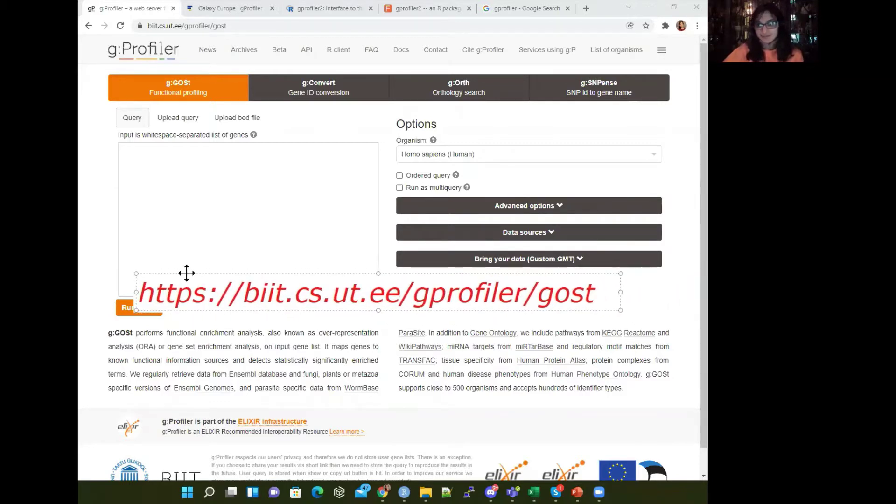
{"action": "left_click_drag", "start_coordinate": [186, 273], "coordinate": [239, 274]}
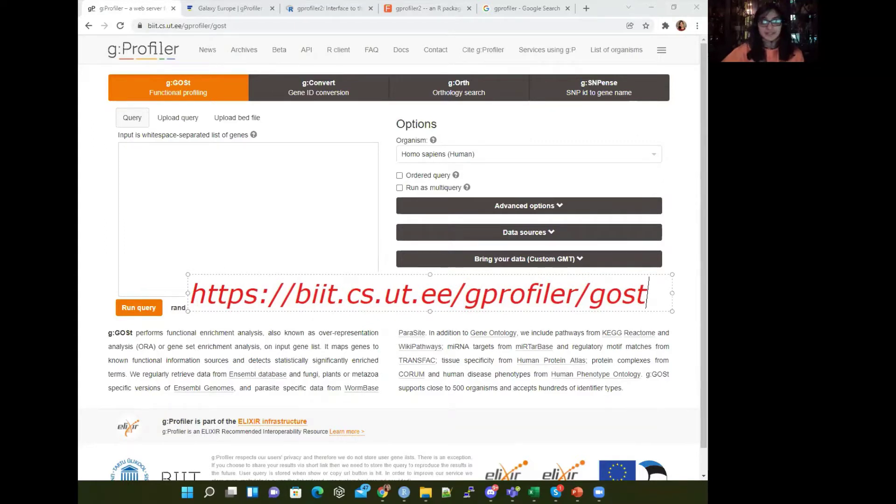
{"action": "key", "text": "Escape"}
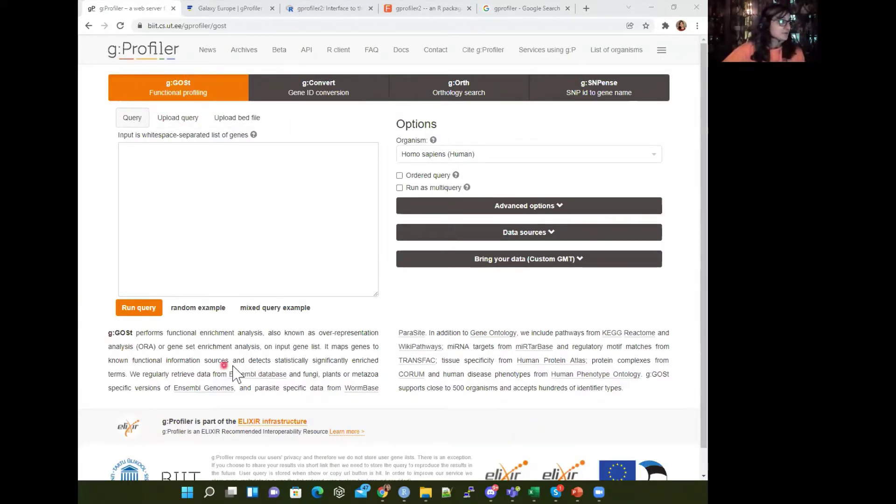
- Run functional profiling on the mixed query example for Homo sapiens and open its detailed results
{"action": "left_click", "coordinate": [257, 308]}
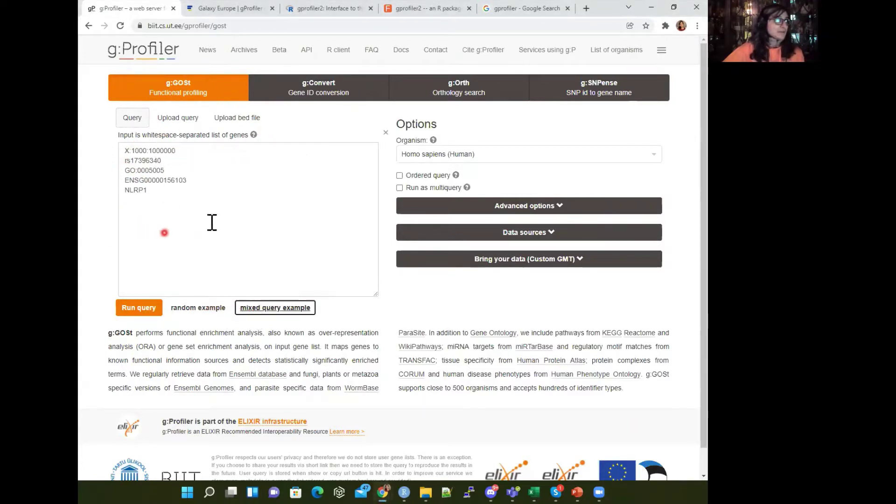
{"action": "left_click", "coordinate": [137, 307]}
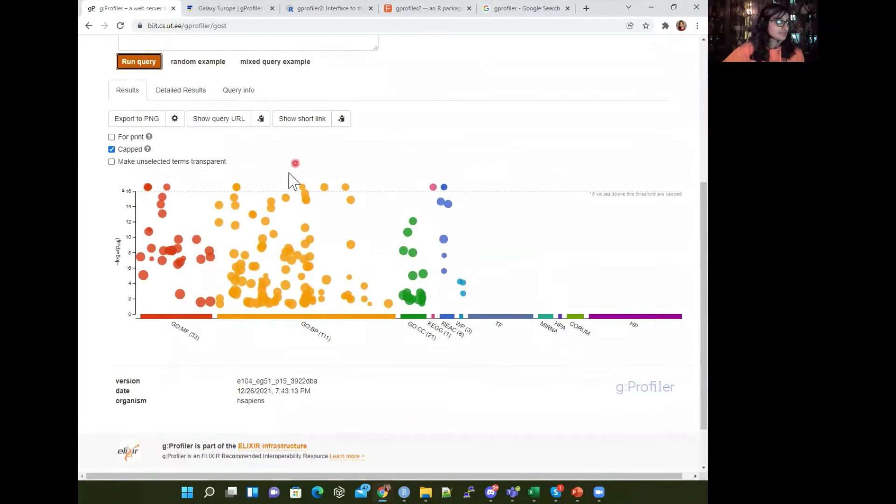
{"action": "left_click", "coordinate": [181, 90]}
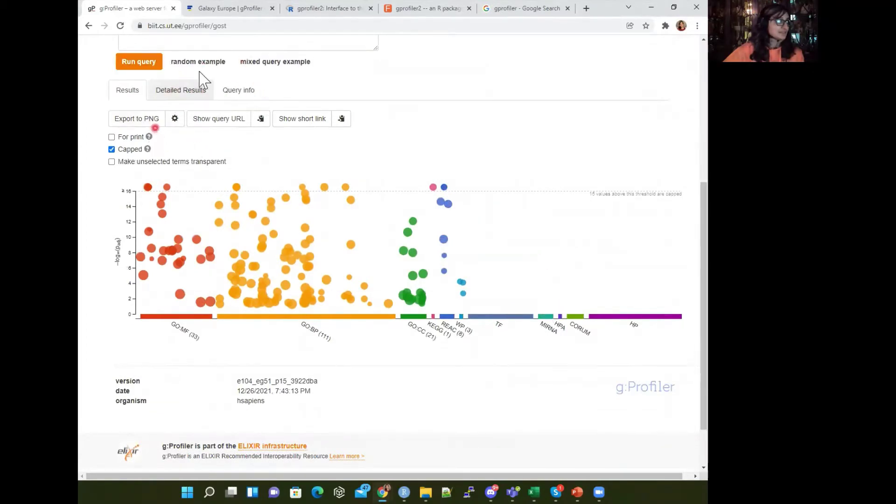
- Examine the detailed enrichment tables for the GO:MF, GO:BP, GO:CC, KEGG, REAC and WP term sources
{"action": "scroll", "coordinate": [230, 256], "scroll_direction": "down", "scroll_amount": 3}
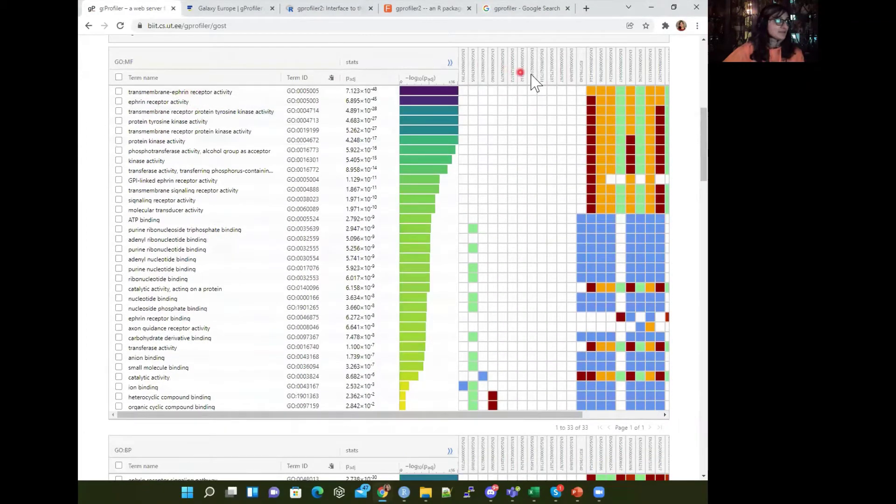
{"action": "scroll", "coordinate": [386, 231], "scroll_direction": "down", "scroll_amount": 15}
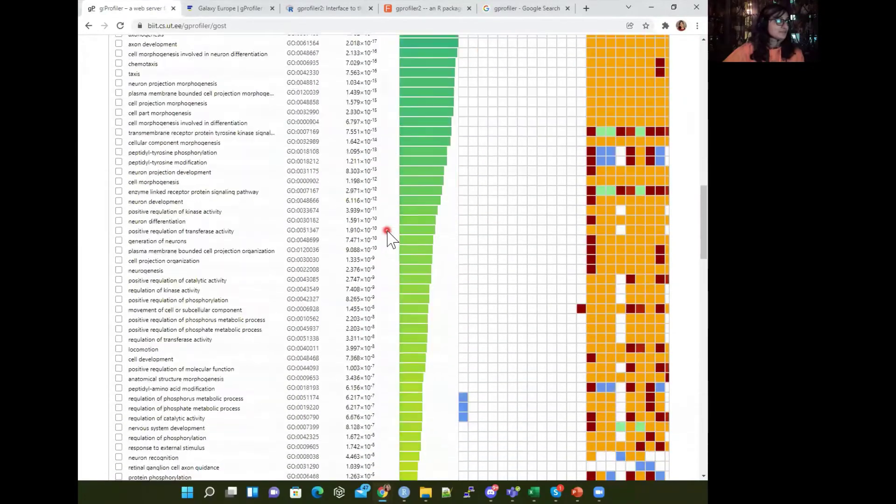
{"action": "scroll", "coordinate": [387, 238], "scroll_direction": "down", "scroll_amount": 15}
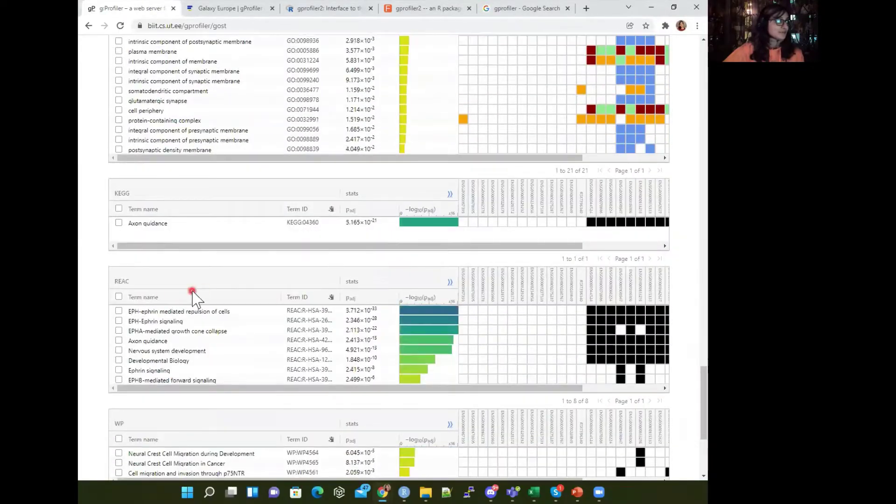
{"action": "scroll", "coordinate": [140, 308], "scroll_direction": "down", "scroll_amount": 4}
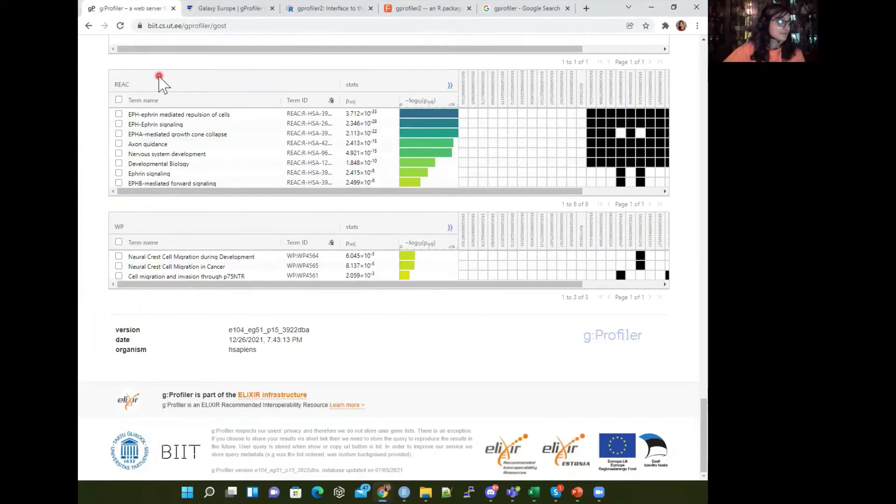
{"action": "scroll", "coordinate": [147, 91], "scroll_direction": "up", "scroll_amount": 9}
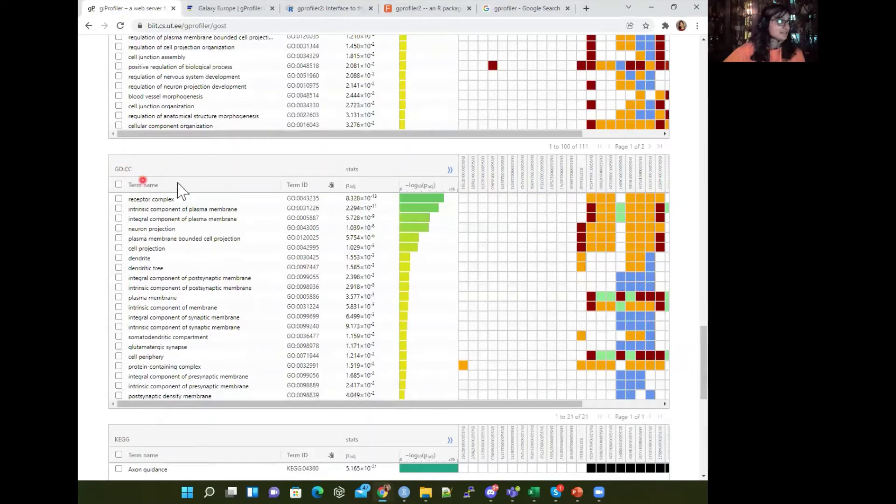
{"action": "scroll", "coordinate": [371, 159], "scroll_direction": "up", "scroll_amount": 1}
{"action": "scroll", "coordinate": [371, 159], "scroll_direction": "up", "scroll_amount": 15}
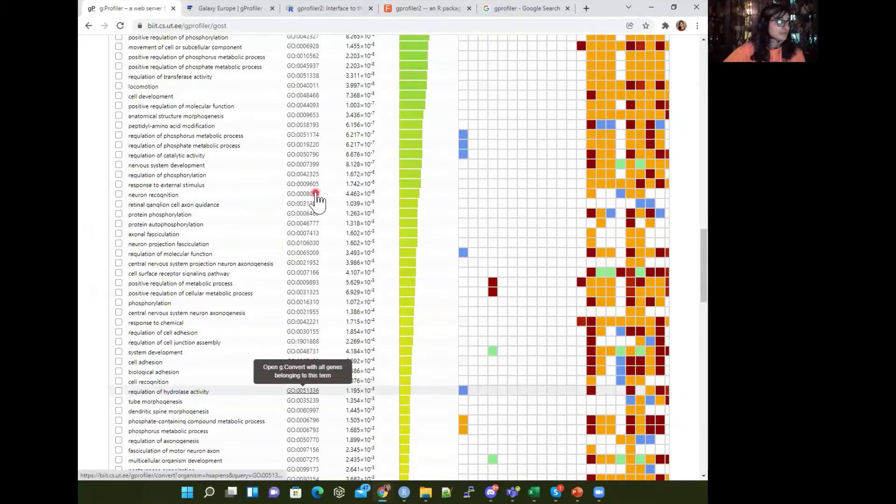
{"action": "scroll", "coordinate": [311, 200], "scroll_direction": "up", "scroll_amount": 4}
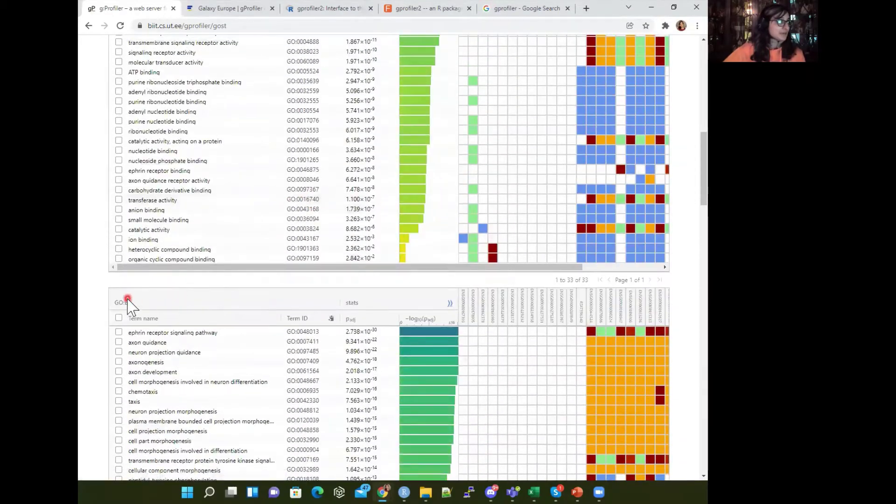
{"action": "scroll", "coordinate": [158, 304], "scroll_direction": "up", "scroll_amount": 5}
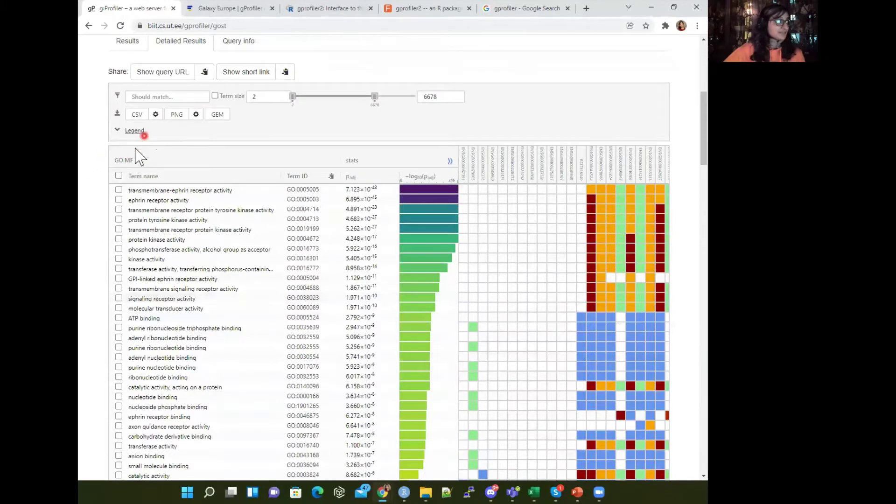
- Replace the gene list with a random example, run the query and look through its detailed results
{"action": "scroll", "coordinate": [142, 175], "scroll_direction": "up", "scroll_amount": 6}
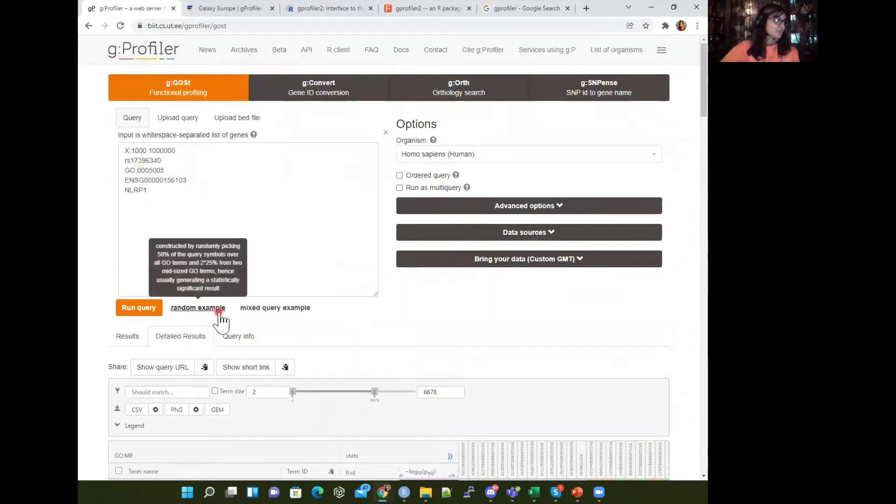
{"action": "left_click", "coordinate": [199, 310]}
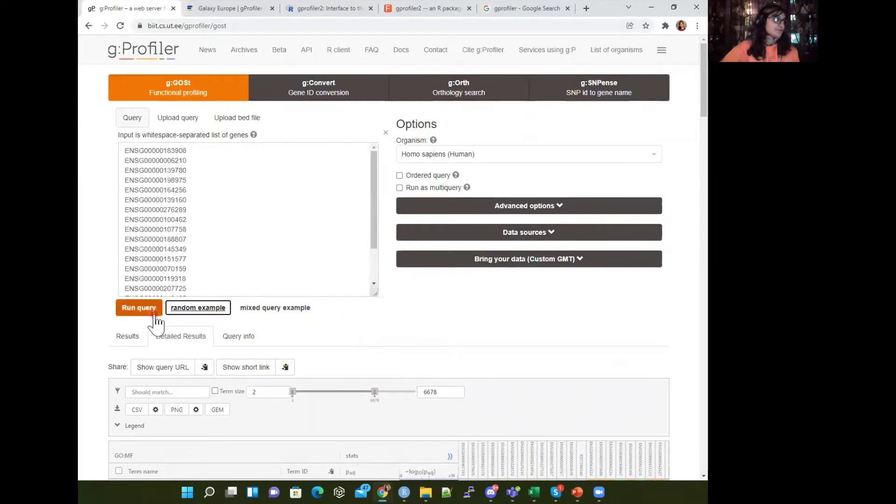
{"action": "left_click", "coordinate": [136, 309]}
{"action": "scroll", "coordinate": [387, 250], "scroll_direction": "down", "scroll_amount": 5}
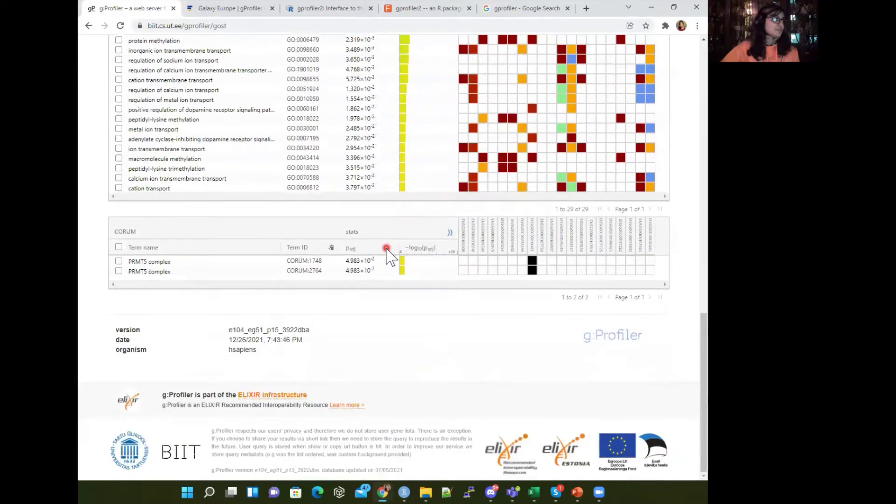
{"action": "scroll", "coordinate": [387, 254], "scroll_direction": "up", "scroll_amount": 8}
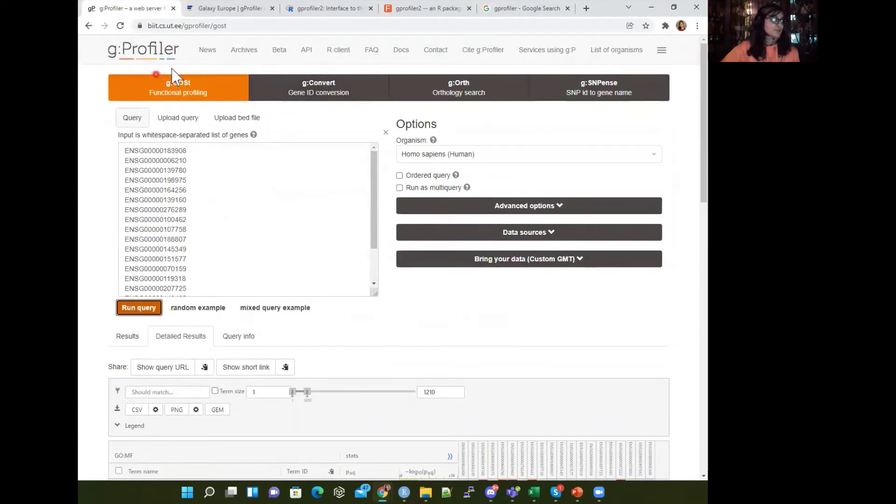
- Reload the g:GOSt page to clear the query and review the selectable data sources
{"action": "left_click", "coordinate": [120, 25]}
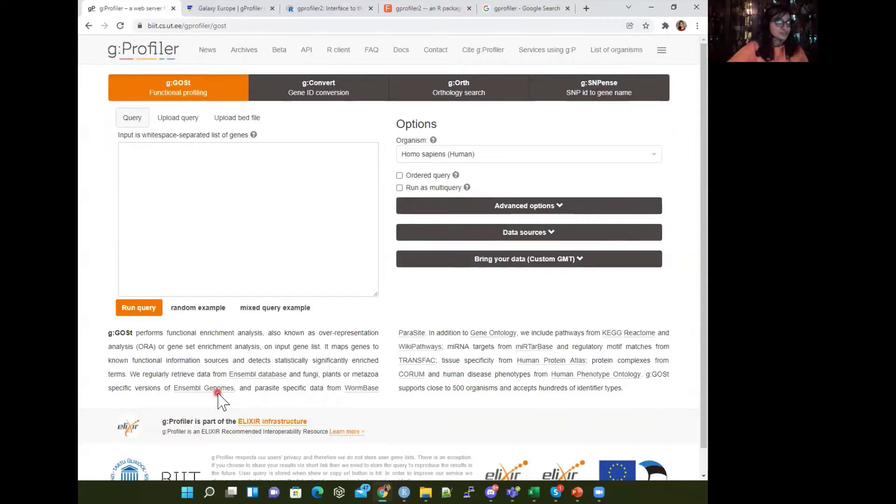
{"action": "left_click", "coordinate": [481, 233]}
{"action": "scroll", "coordinate": [456, 286], "scroll_direction": "down", "scroll_amount": 1}
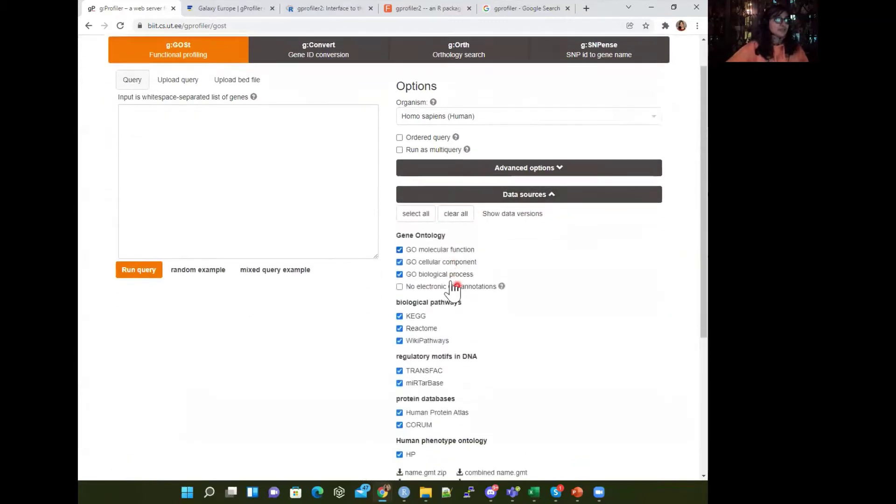
{"action": "left_click", "coordinate": [498, 296]}
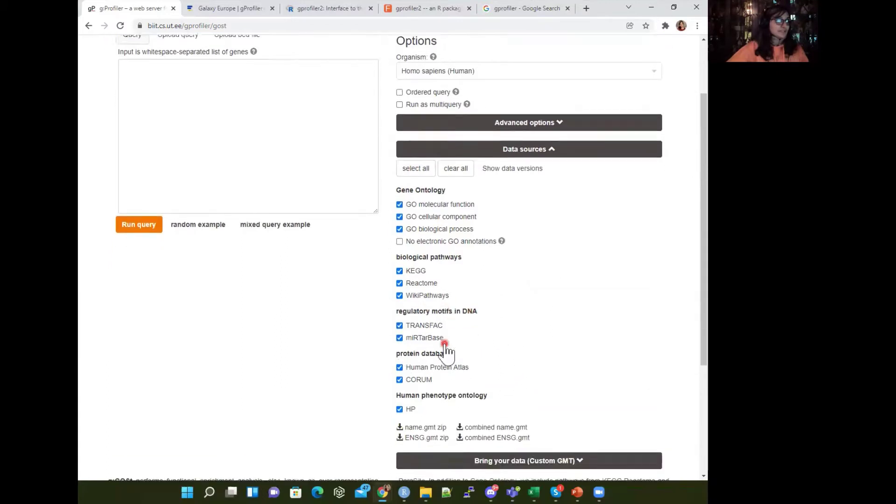
{"action": "scroll", "coordinate": [447, 350], "scroll_direction": "down", "scroll_amount": 2}
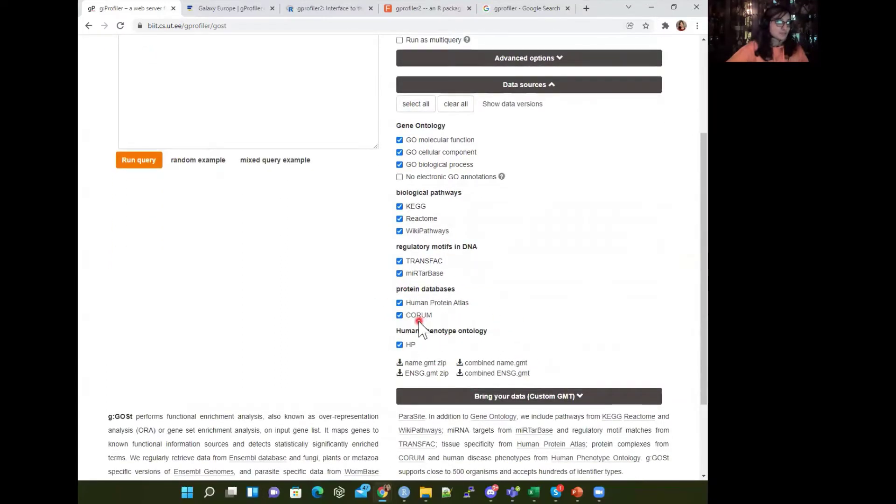
{"action": "scroll", "coordinate": [420, 321], "scroll_direction": "up", "scroll_amount": 3}
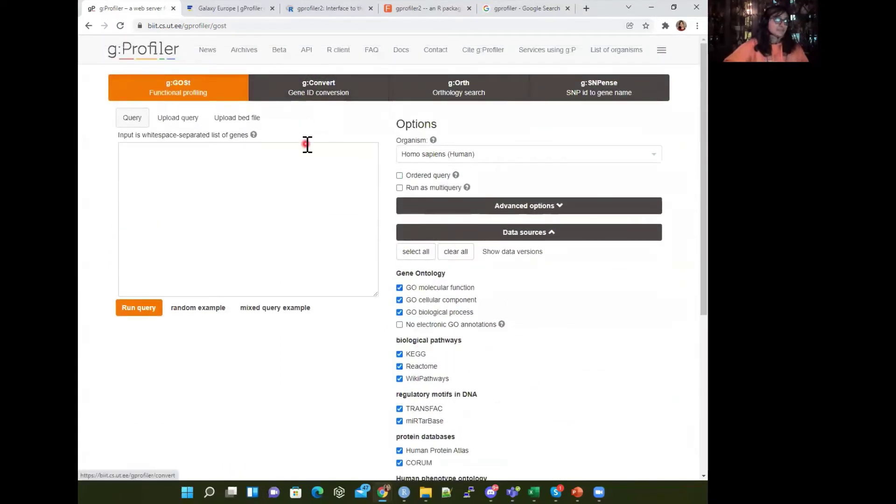
- Open the g:Convert gene ID conversion tool and review its target namespace and numeric ID options
{"action": "left_click", "coordinate": [358, 96]}
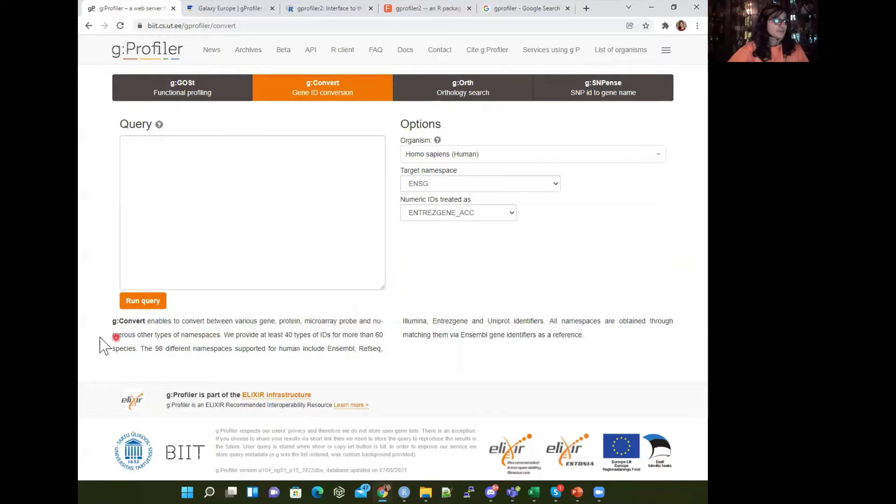
{"action": "left_click", "coordinate": [439, 212]}
{"action": "left_click", "coordinate": [582, 262]}
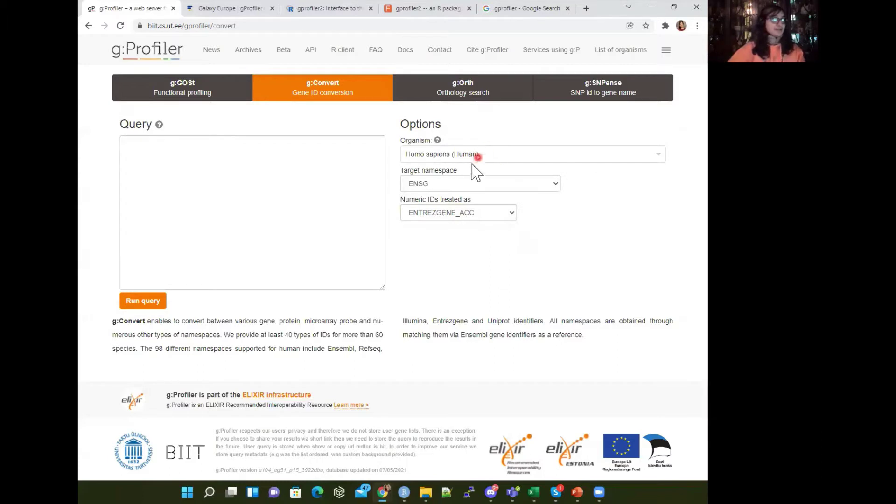
{"action": "left_click", "coordinate": [446, 183]}
{"action": "left_click", "coordinate": [593, 194]}
{"action": "left_click", "coordinate": [497, 211]}
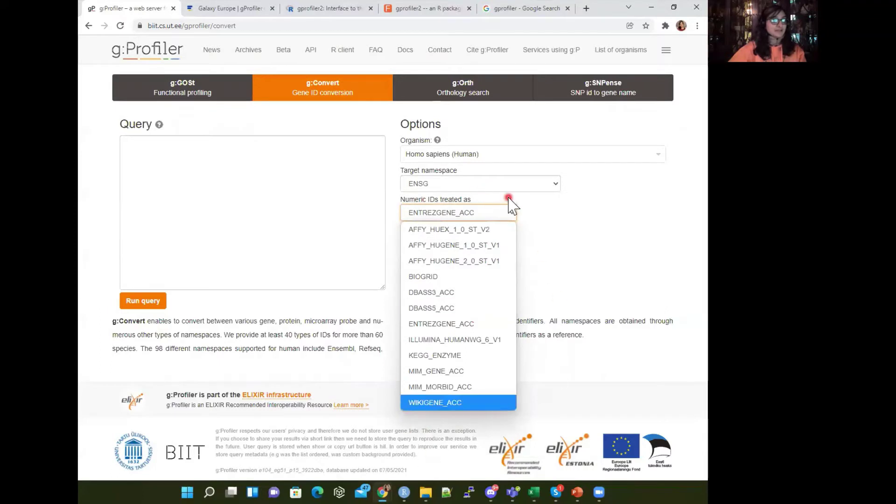
{"action": "left_click", "coordinate": [479, 177]}
{"action": "scroll", "coordinate": [476, 320], "scroll_direction": "down", "scroll_amount": 4}
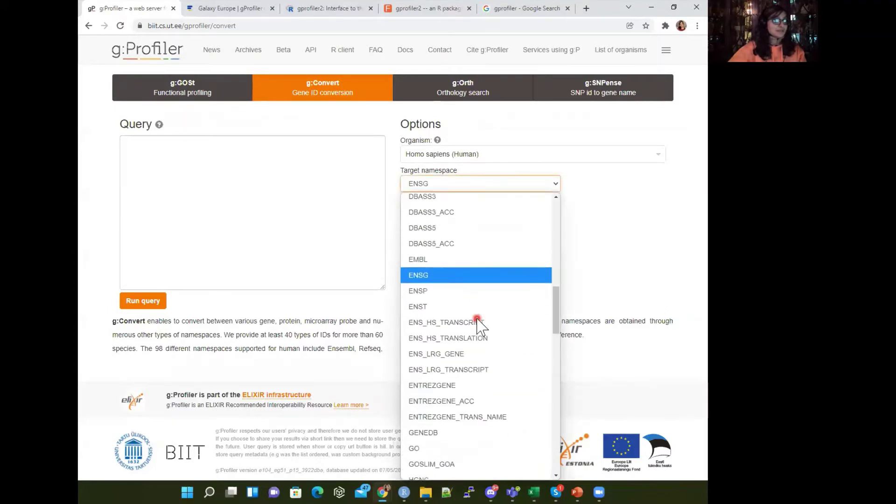
{"action": "left_click", "coordinate": [632, 266]}
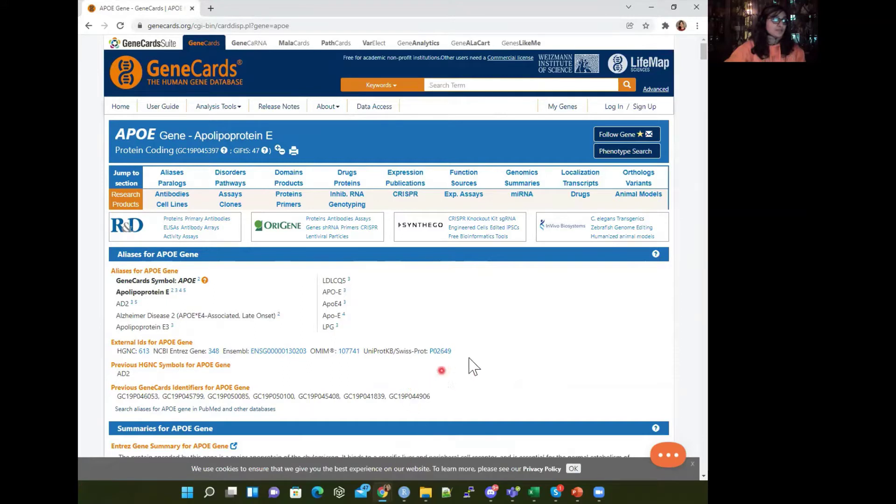
- Highlight the external IDs of the APOE gene in GeneCards, and open the g:Orth orthology search in g:Profiler
{"action": "left_click_drag", "start_coordinate": [473, 366], "coordinate": [118, 351]}
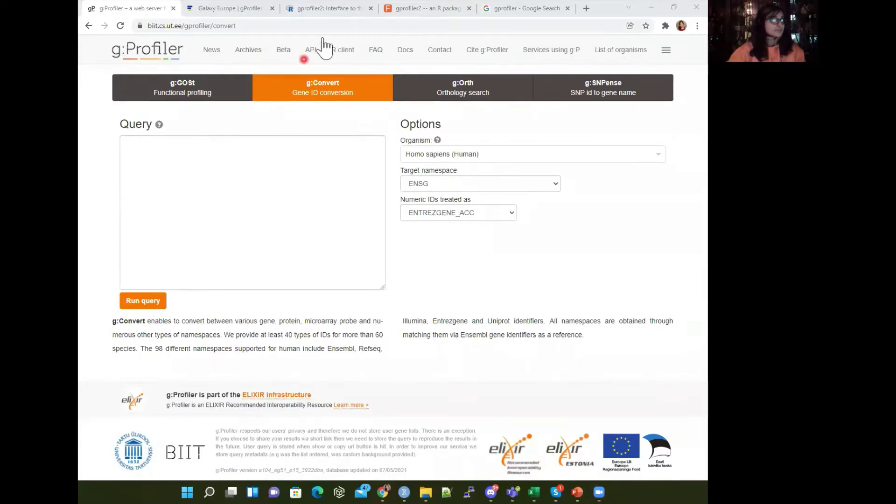
{"action": "left_click", "coordinate": [492, 98]}
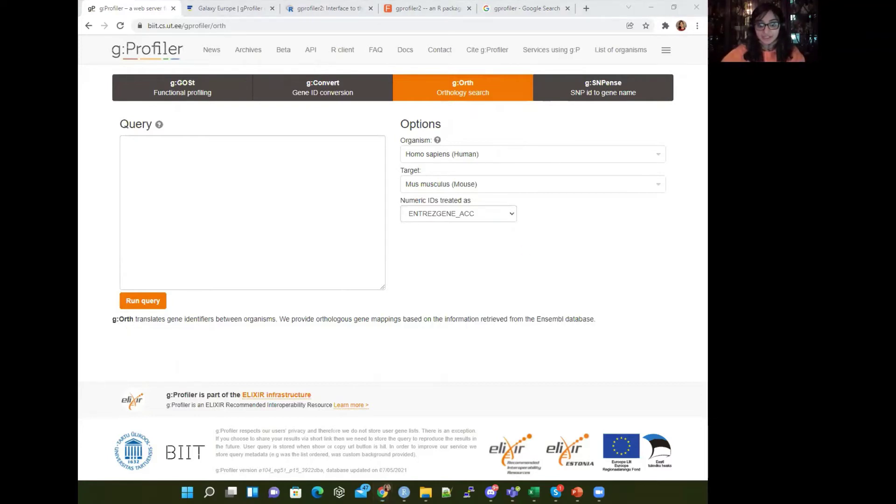
- Switch to the GeneCards APOE page and highlight the Entrez Gene identifier among the external IDs
{"action": "key", "text": "alt+Tab"}
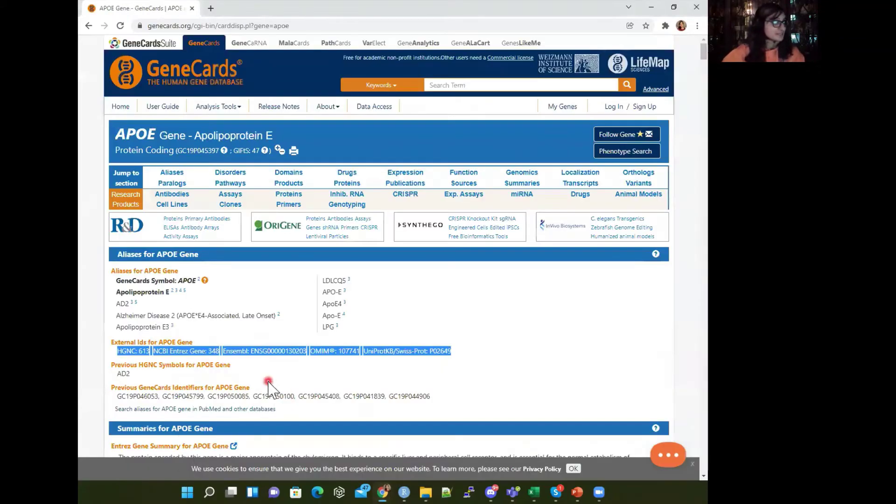
{"action": "left_click", "coordinate": [264, 365]}
{"action": "left_click_drag", "start_coordinate": [219, 354], "coordinate": [170, 353]}
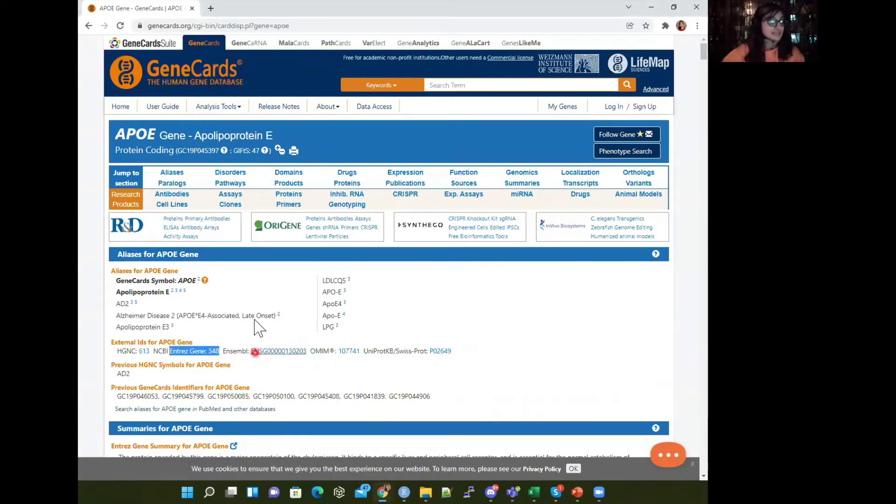
{"action": "left_click", "coordinate": [228, 278]}
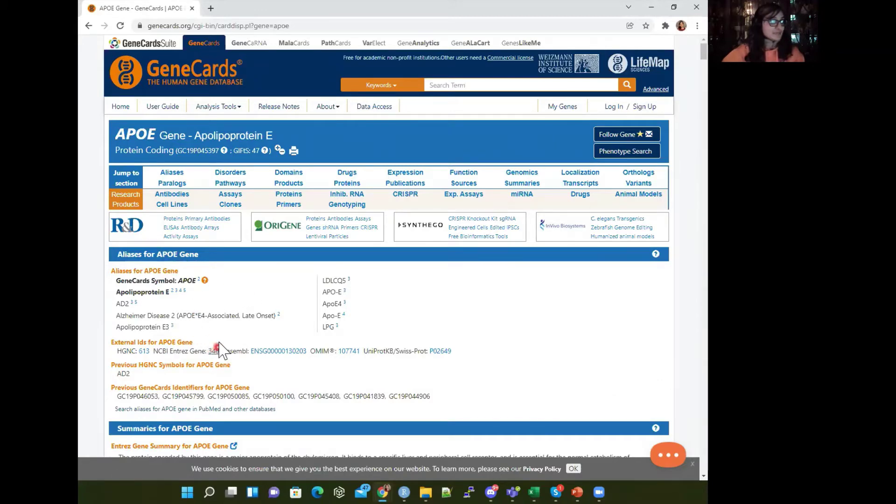
- Return to g:Orth in g:Profiler and look at the available target and source organisms
{"action": "left_click", "coordinate": [651, 7]}
{"action": "left_click", "coordinate": [462, 184]}
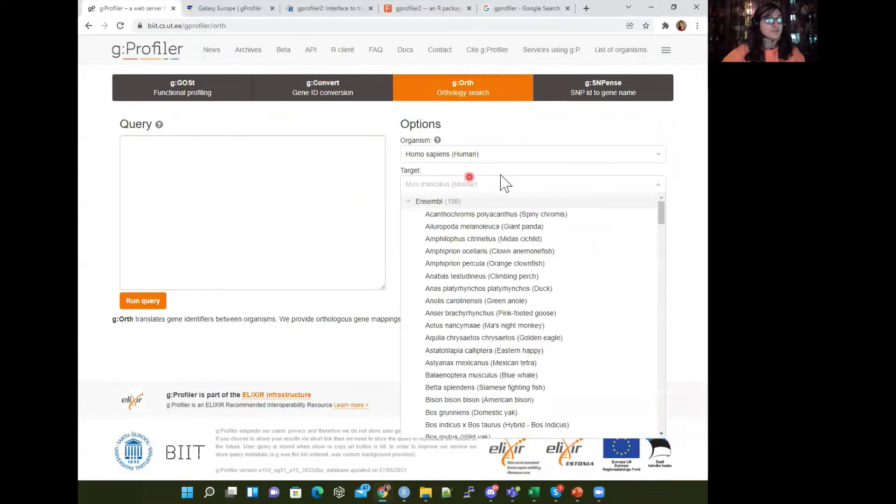
{"action": "left_click", "coordinate": [551, 158]}
{"action": "left_click", "coordinate": [669, 149]}
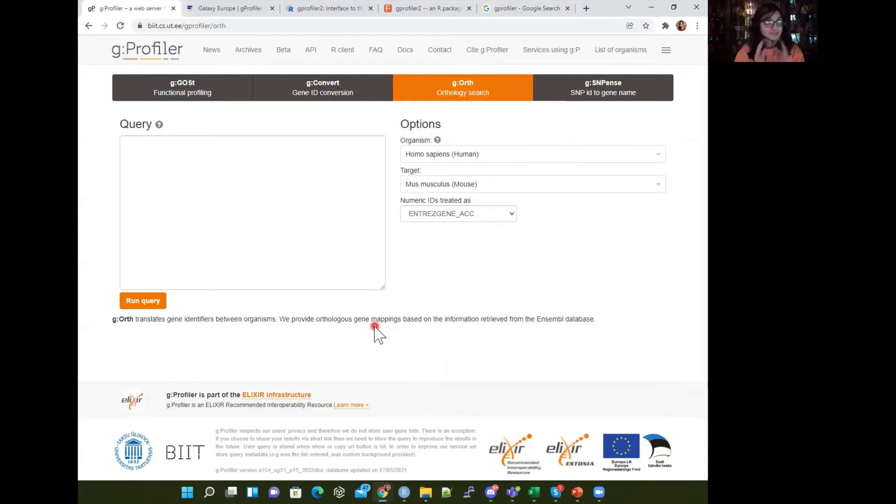
- Run the example SNP query in g:SNPense and view its results table
{"action": "left_click", "coordinate": [636, 95]}
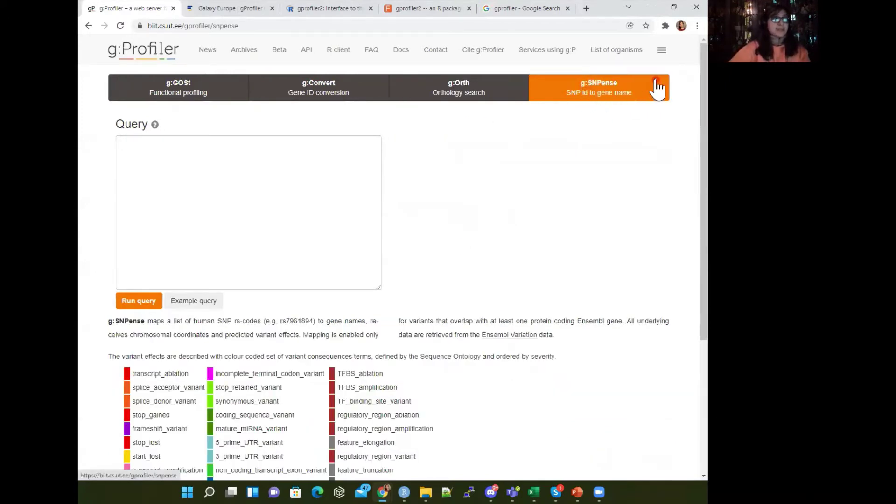
{"action": "left_click", "coordinate": [189, 302]}
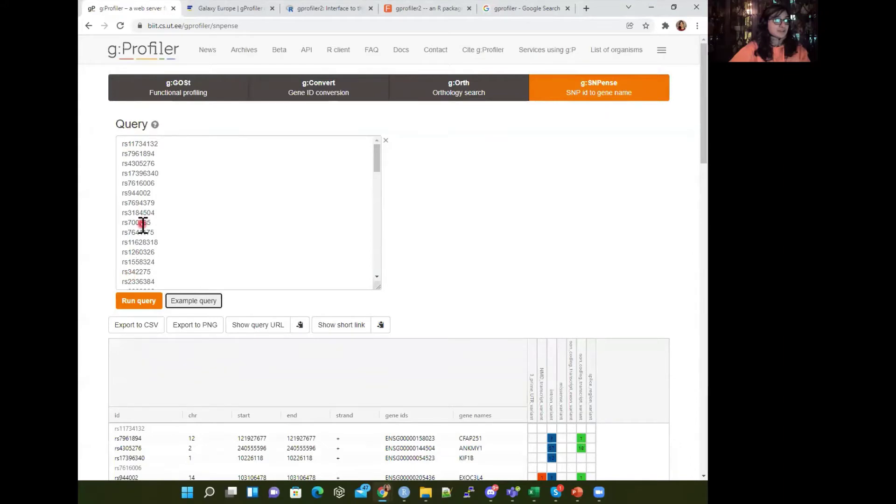
{"action": "scroll", "coordinate": [140, 261], "scroll_direction": "down", "scroll_amount": 5}
{"action": "scroll", "coordinate": [500, 262], "scroll_direction": "down", "scroll_amount": 3}
{"action": "scroll", "coordinate": [516, 150], "scroll_direction": "down", "scroll_amount": 4}
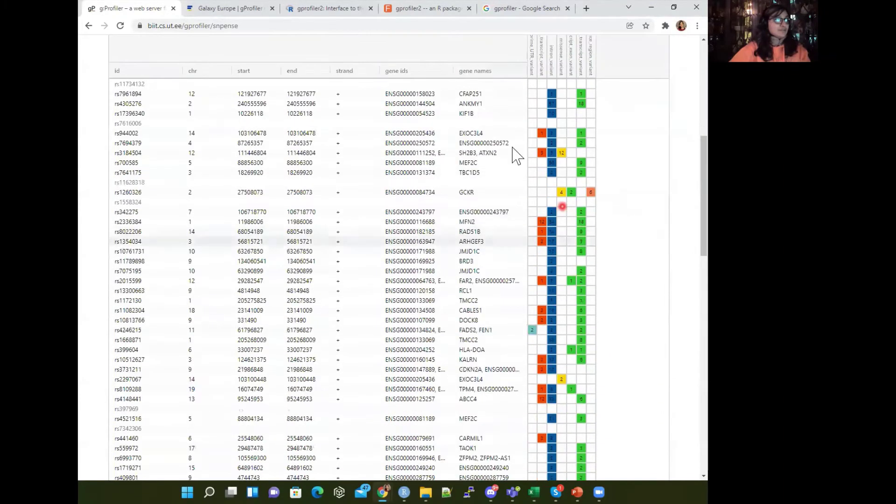
- Examine the variant effect columns alongside the SNP positions and gene names in the g:SNPense results
{"action": "scroll", "coordinate": [269, 340], "scroll_direction": "up", "scroll_amount": 3}
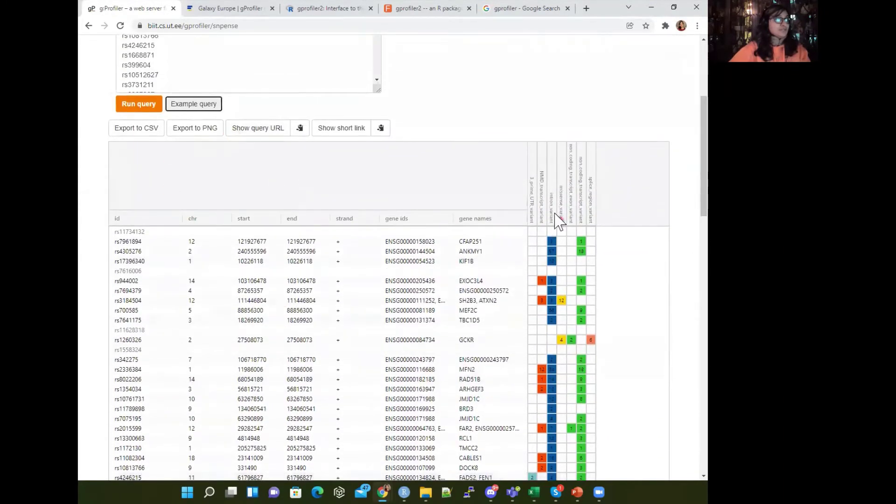
{"action": "left_click", "coordinate": [550, 135]}
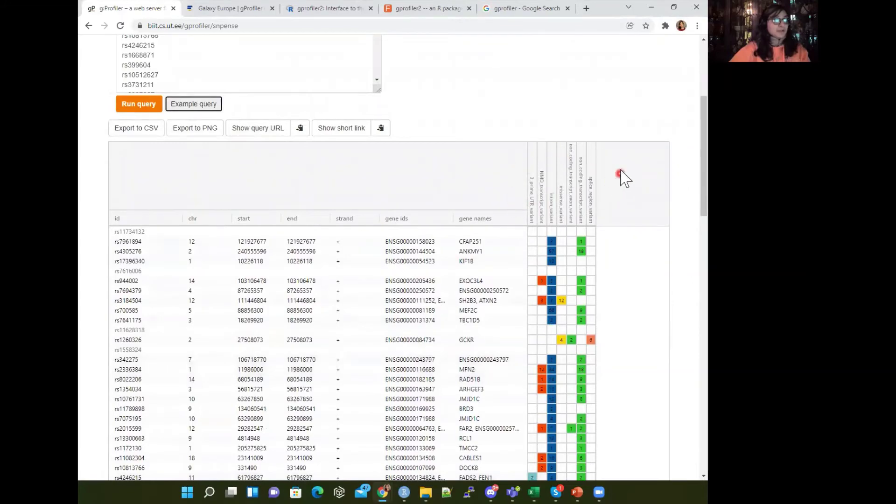
{"action": "scroll", "coordinate": [592, 383], "scroll_direction": "down", "scroll_amount": 3}
{"action": "scroll", "coordinate": [592, 383], "scroll_direction": "down", "scroll_amount": 10}
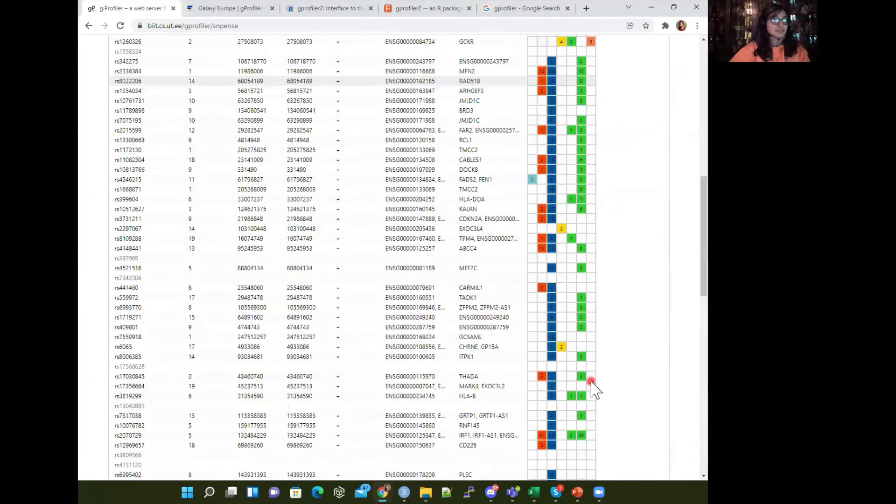
{"action": "scroll", "coordinate": [592, 383], "scroll_direction": "up", "scroll_amount": 4}
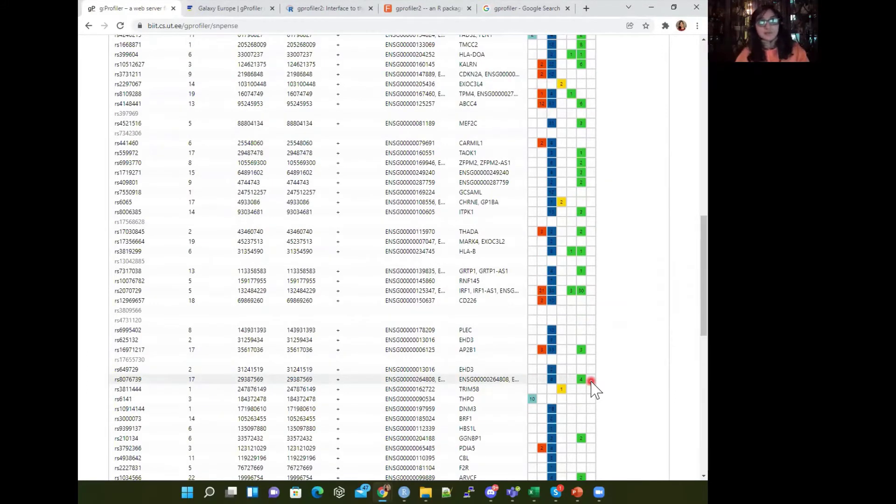
{"action": "scroll", "coordinate": [591, 381], "scroll_direction": "up", "scroll_amount": 7}
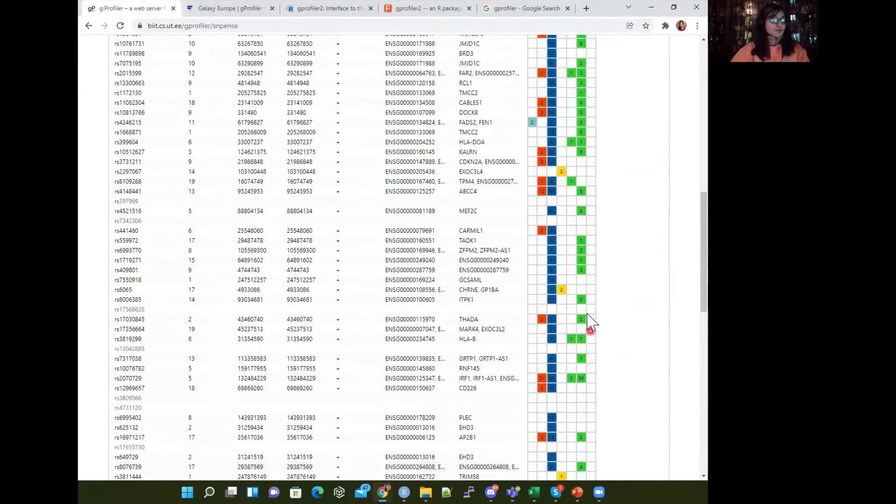
{"action": "scroll", "coordinate": [545, 294], "scroll_direction": "up", "scroll_amount": 3}
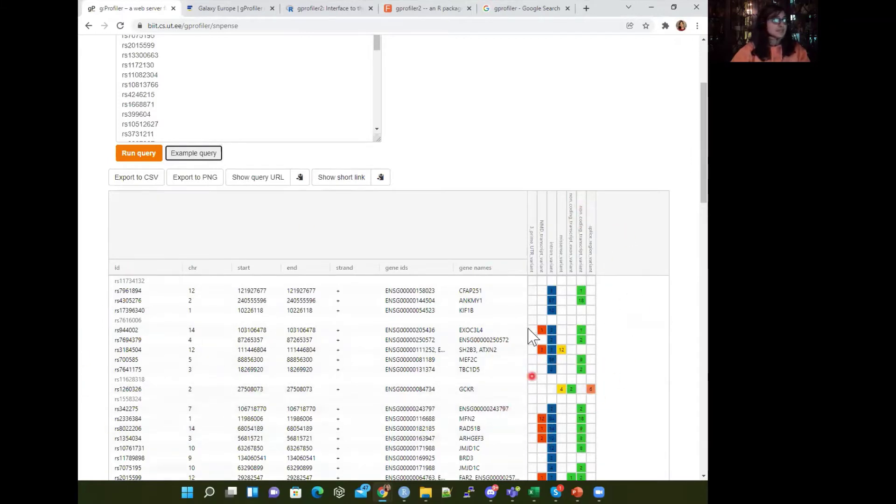
{"action": "scroll", "coordinate": [346, 404], "scroll_direction": "up", "scroll_amount": 3}
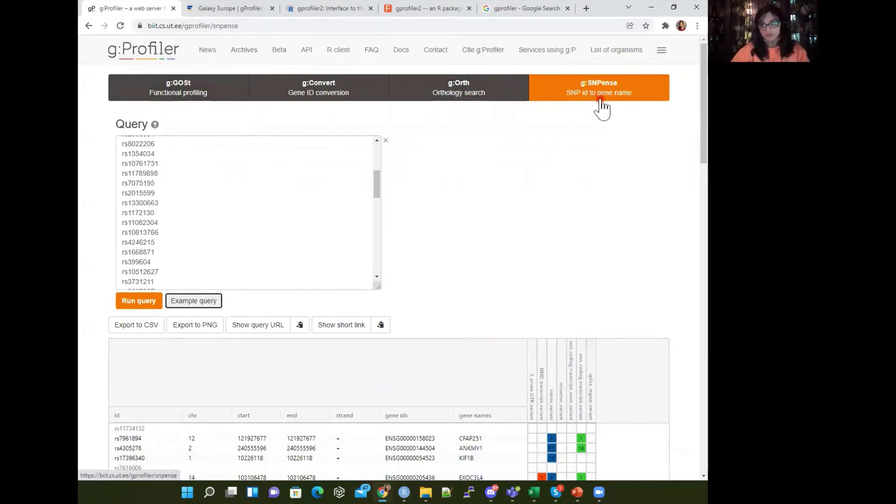
- Switch to the Galaxy Europe article on gProfiler and highlight the phrase "finding biological categories enriched in gene lists"
{"action": "left_click", "coordinate": [236, 8]}
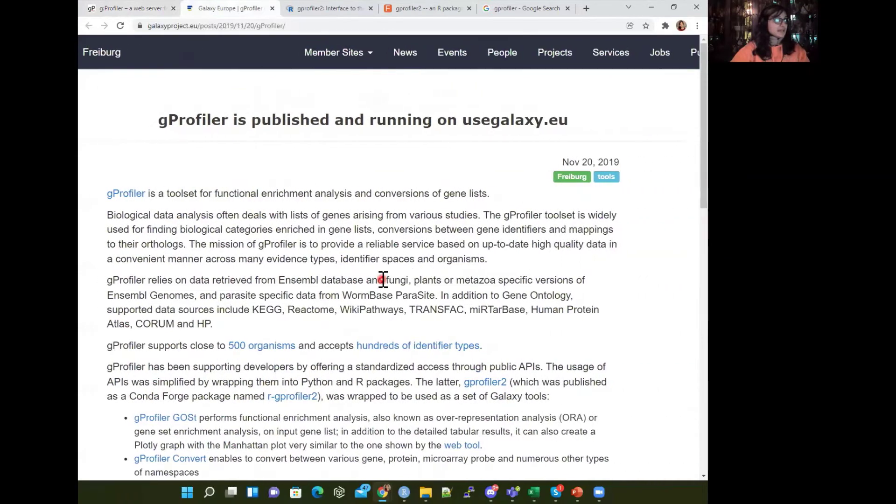
{"action": "scroll", "coordinate": [380, 279], "scroll_direction": "down", "scroll_amount": 2}
{"action": "scroll", "coordinate": [383, 279], "scroll_direction": "down", "scroll_amount": 1}
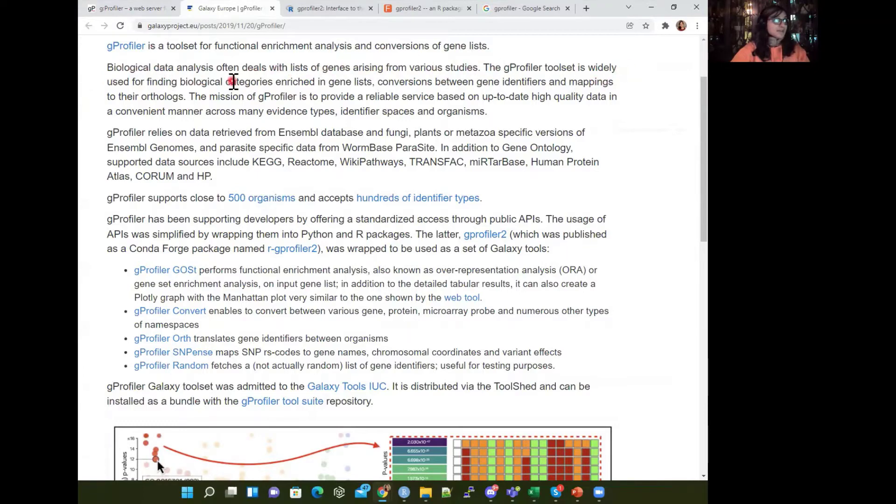
{"action": "left_click_drag", "start_coordinate": [372, 82], "coordinate": [147, 82]}
- View g:GOSt in g:Profiler, and highlight "conversions between gene identifiers and mappings to their orthologs" in the Galaxy Europe article
{"action": "left_click", "coordinate": [140, 9]}
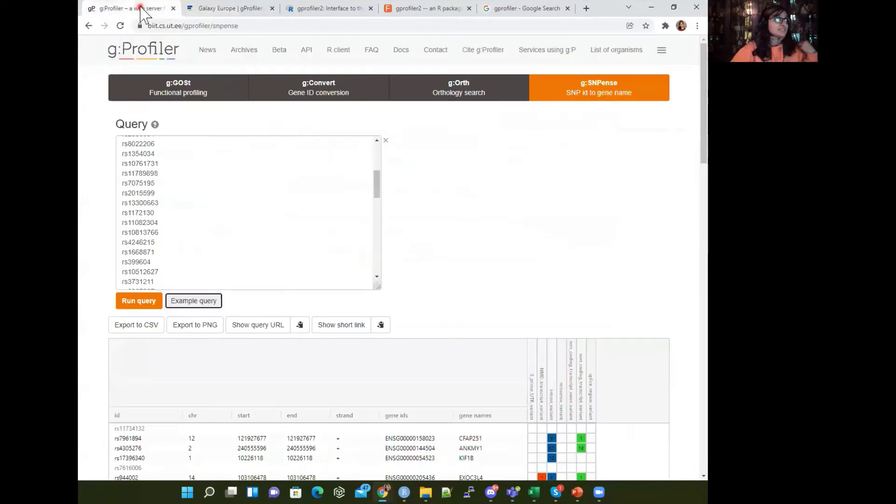
{"action": "left_click", "coordinate": [177, 88]}
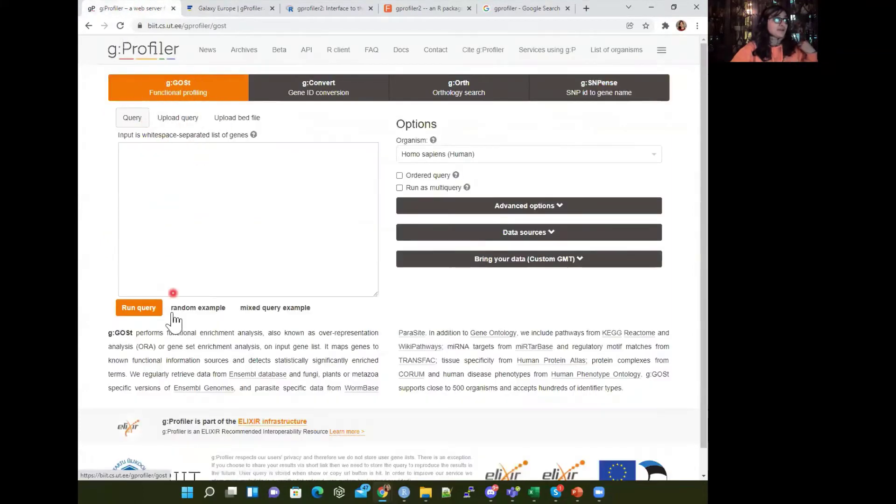
{"action": "left_click", "coordinate": [239, 5]}
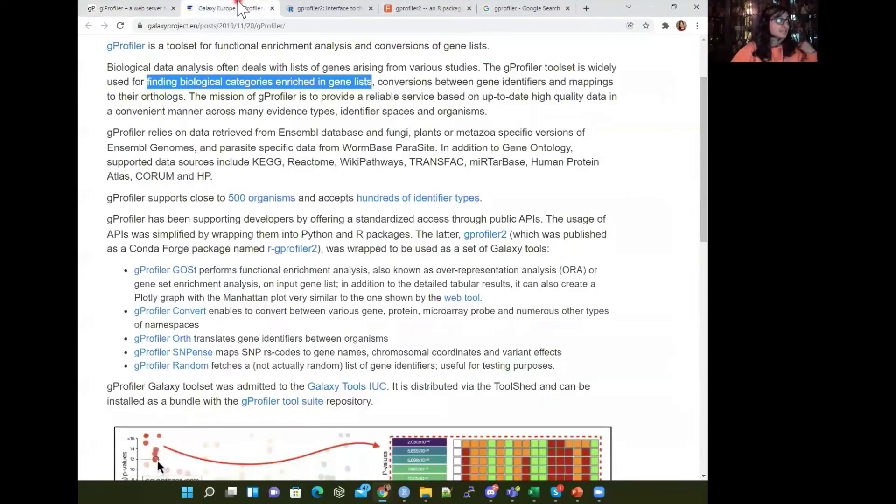
{"action": "left_click_drag", "start_coordinate": [377, 83], "coordinate": [191, 93]}
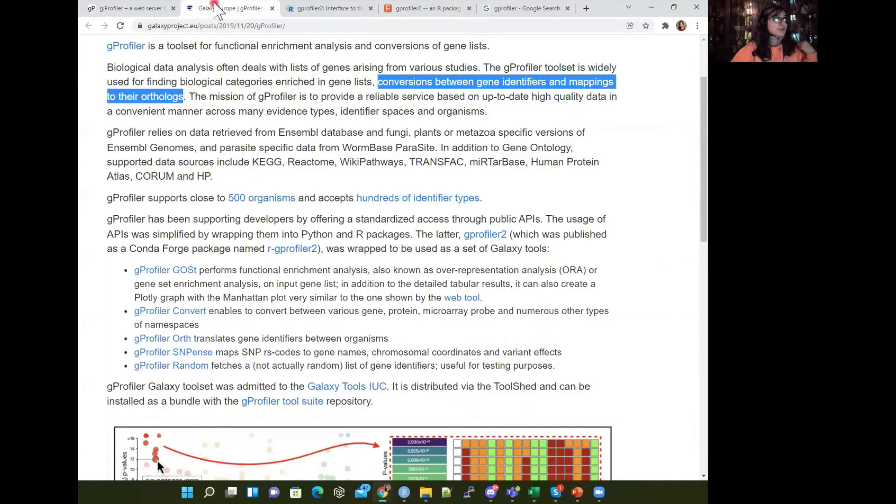
- Return to g:Profiler, open g:Convert and look through its list of organisms
{"action": "left_click", "coordinate": [156, 8]}
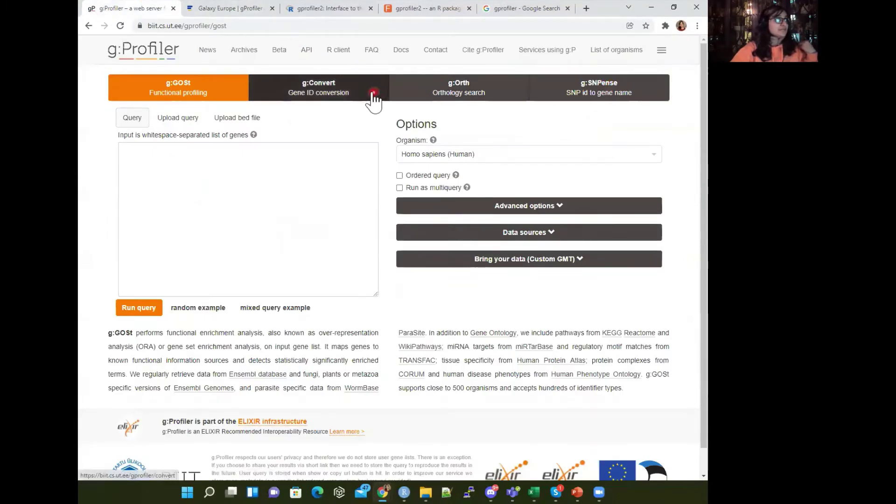
{"action": "left_click", "coordinate": [310, 90]}
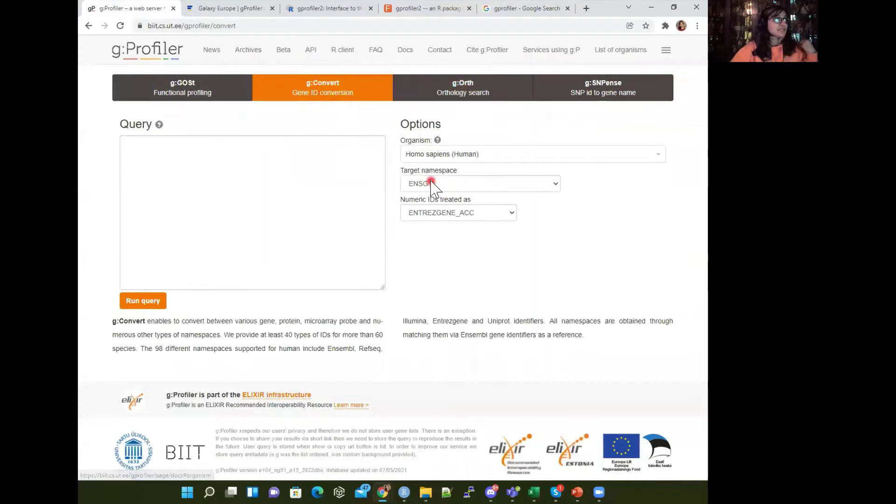
{"action": "left_click", "coordinate": [517, 157]}
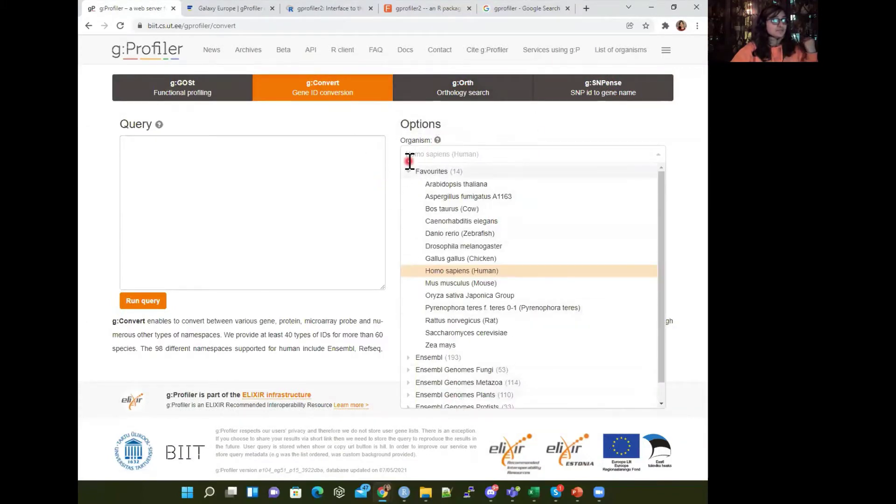
{"action": "left_click", "coordinate": [324, 166]}
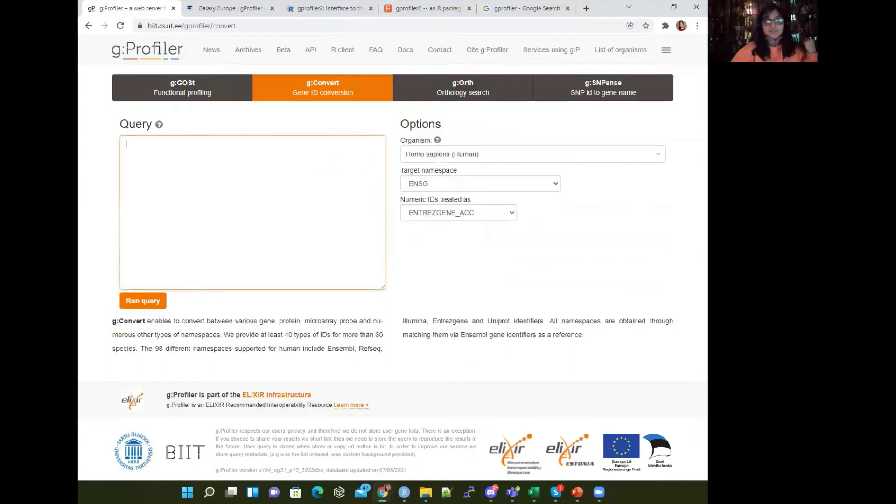
- Annotate the g:Convert query area with the text "1 ID type to another ID type for genes for 1 organism"
{"action": "left_click", "coordinate": [130, 159]}
{"action": "type", "text": "1 ID type"}
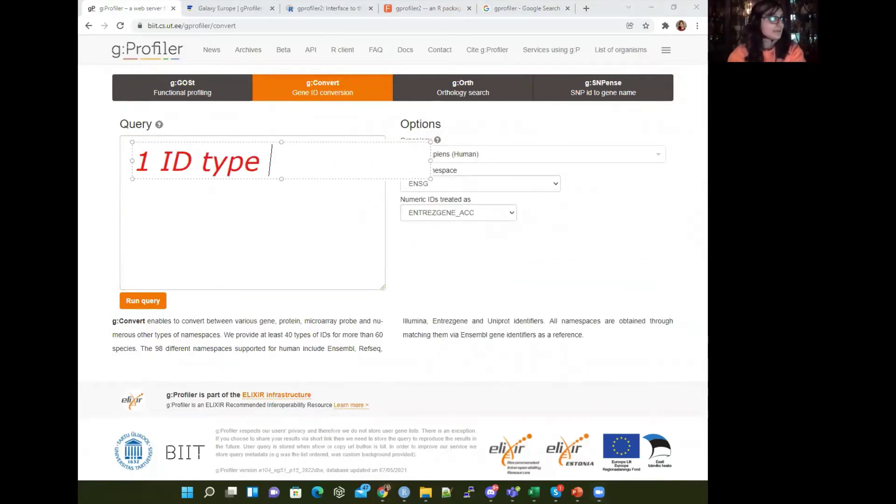
{"action": "key", "text": "Return"}
{"action": "type", "text": "to anotjer"}
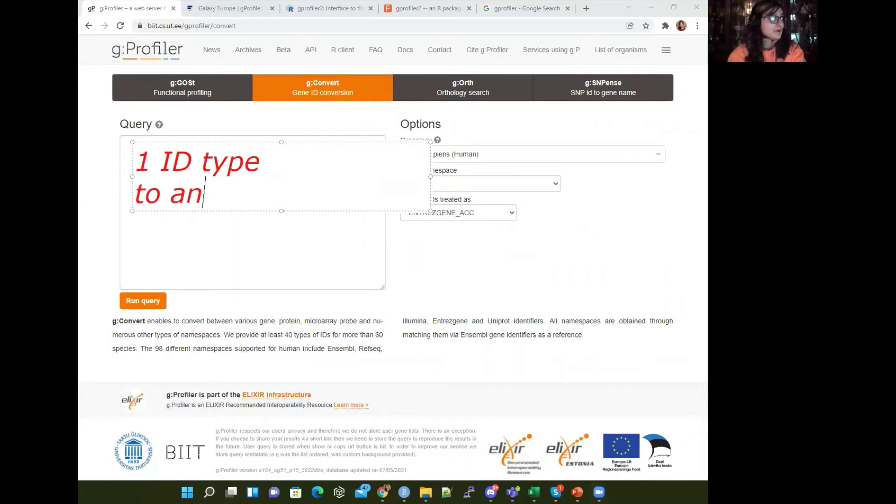
{"action": "key", "text": "BackSpace"}
{"action": "key", "text": "BackSpace"}
{"action": "key", "text": "BackSpace"}
{"action": "type", "text": "her id"}
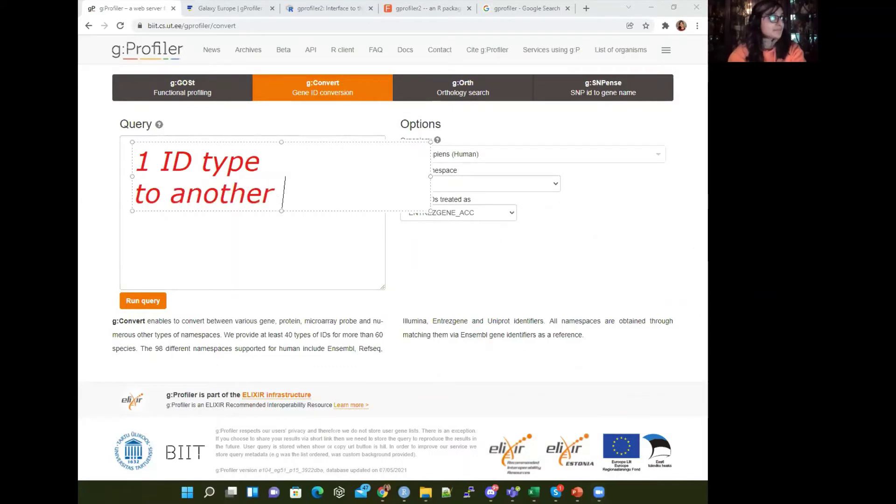
{"action": "key", "text": "BackSpace"}
{"action": "key", "text": "BackSpace"}
{"action": "type", "text": "ID type"}
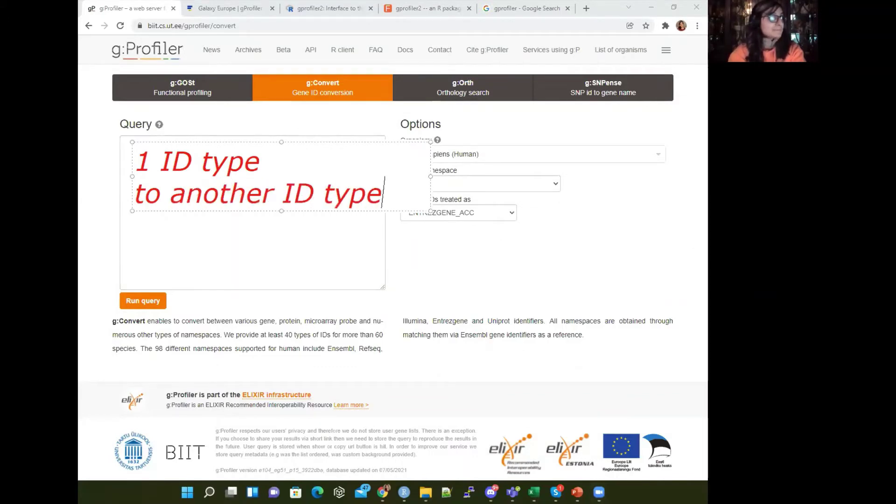
{"action": "key", "text": "Return"}
{"action": "type", "text": "for genes"}
{"action": "key", "text": "Return"}
{"action": "type", "text": "for "}
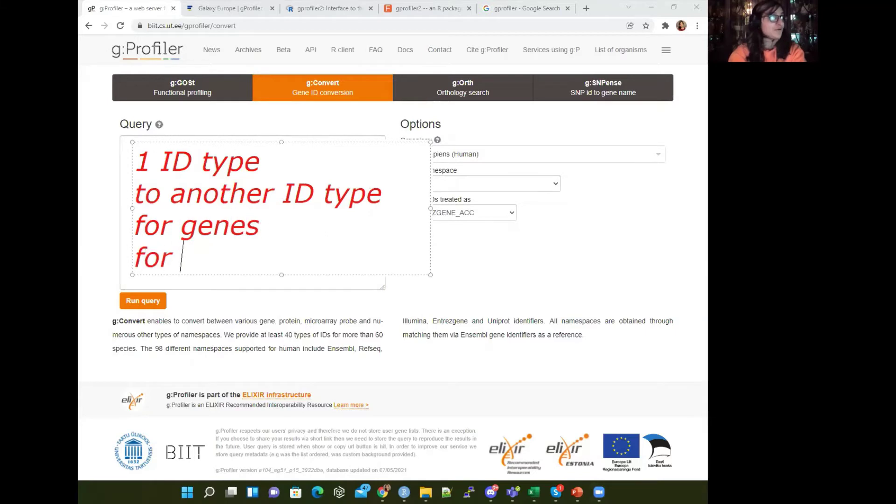
{"action": "type", "text": "1 organism"}
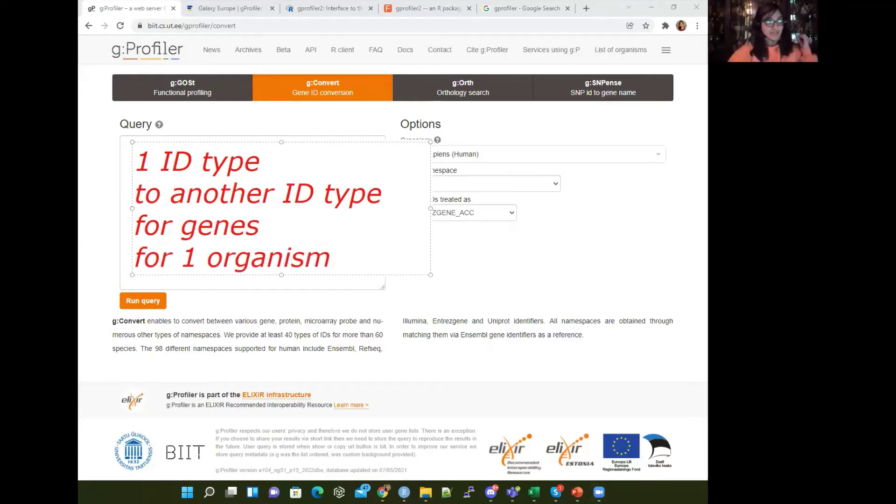
{"action": "left_click", "coordinate": [501, 278]}
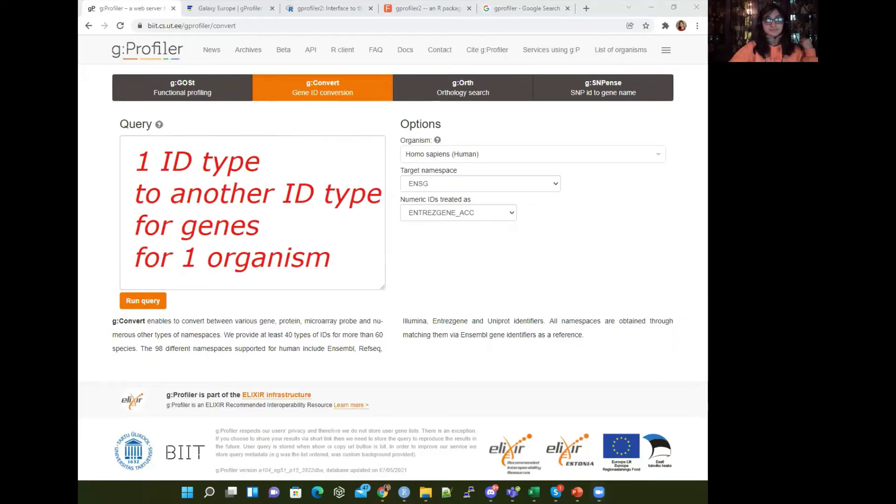
- Clear the text annotation from the screen and open the g:Orth orthology search
{"action": "key", "text": "Escape"}
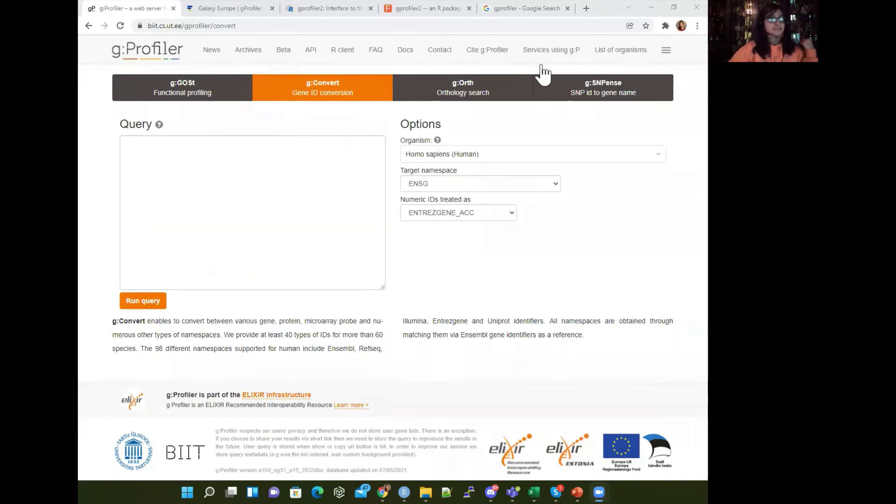
{"action": "left_click", "coordinate": [461, 96]}
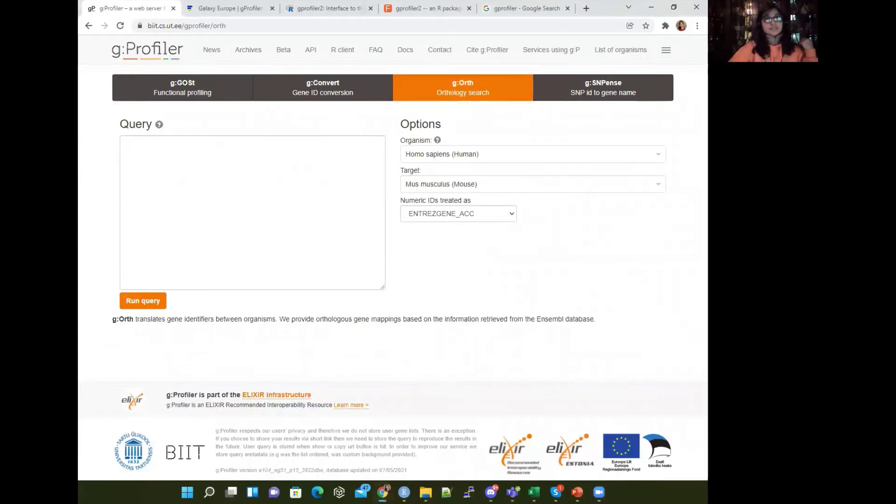
- Annotate the g:Orth query area with the text "gene ID conversion from 1 organism to another organism"
{"action": "left_click", "coordinate": [142, 143]}
{"action": "type", "text": "gene ID "}
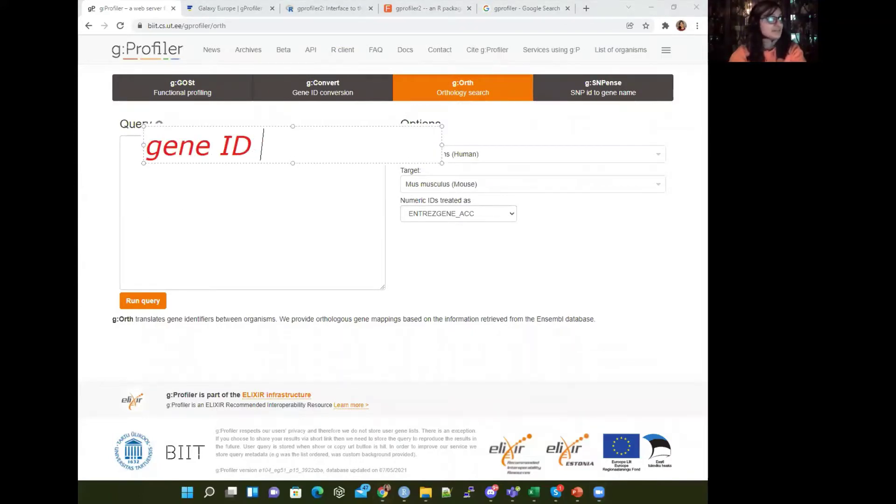
{"action": "type", "text": "cpmver"}
{"action": "key", "text": "BackSpace"}
{"action": "key", "text": "BackSpace"}
{"action": "key", "text": "BackSpace"}
{"action": "key", "text": "BackSpace"}
{"action": "key", "text": "BackSpace"}
{"action": "key", "text": "BackSpace"}
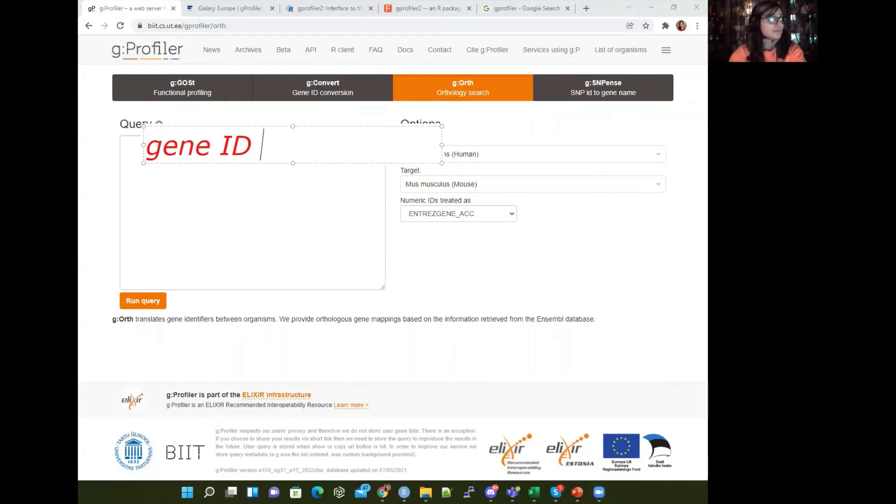
{"action": "type", "text": "conversion from 1"}
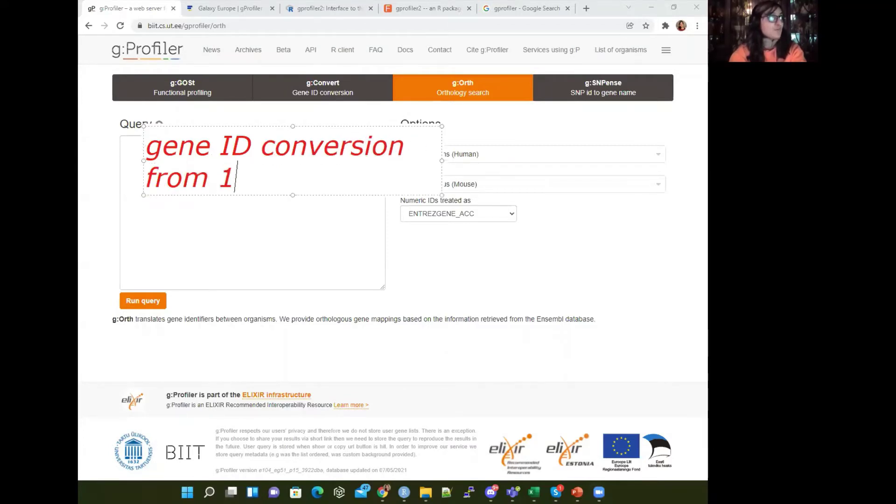
{"action": "type", "text": " organism tp"}
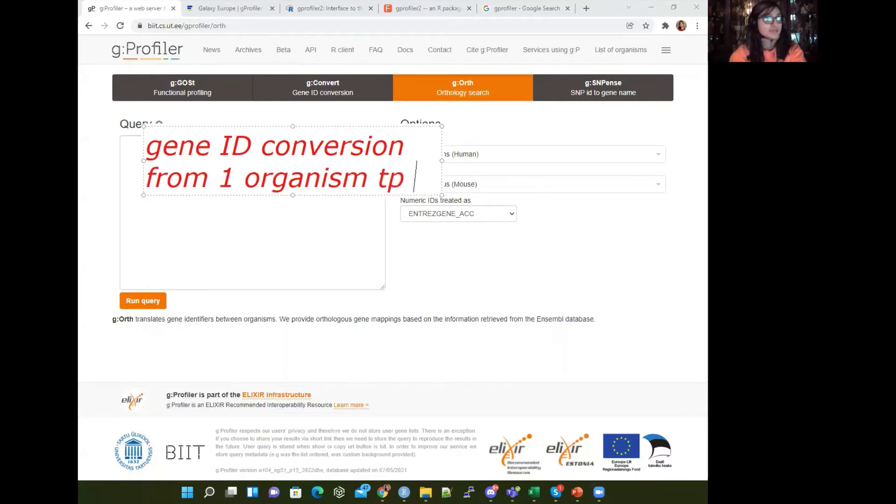
{"action": "key", "text": "BackSpace"}
{"action": "key", "text": "BackSpace"}
{"action": "type", "text": "o another o"}
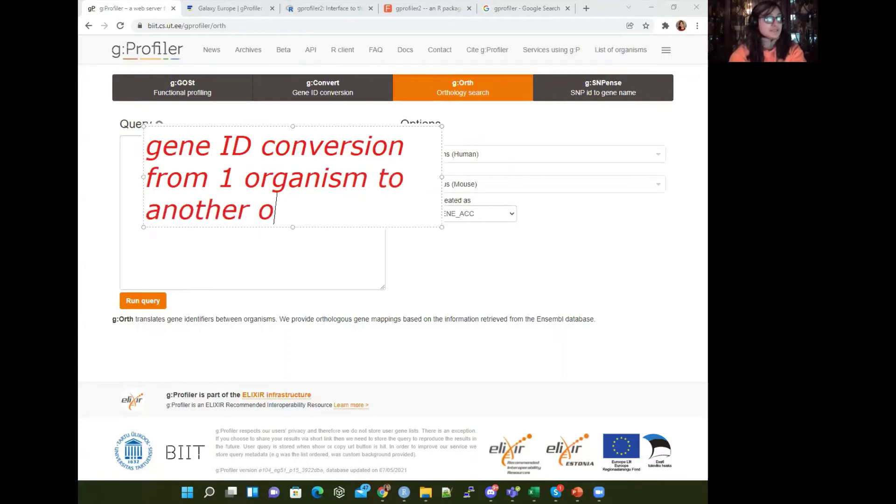
{"action": "key", "text": "BackSpace"}
{"action": "type", "text": "a"}
{"action": "key", "text": "BackSpace"}
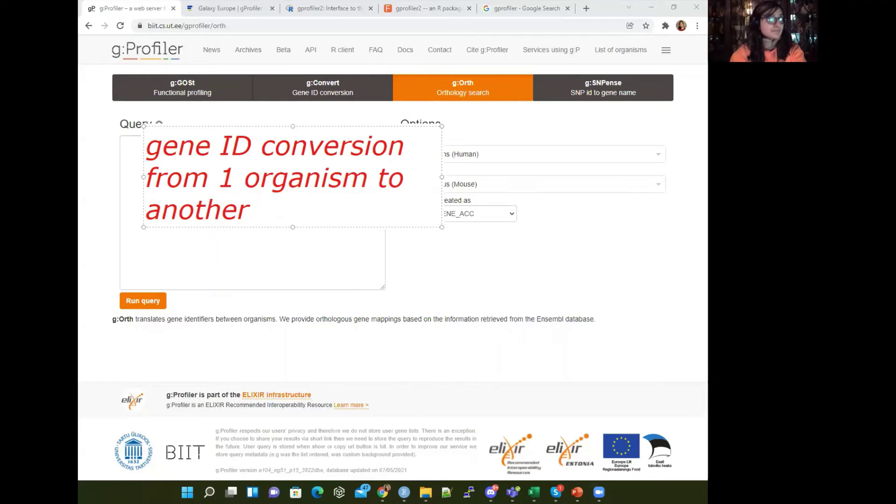
{"action": "type", "text": "a"}
{"action": "key", "text": "BackSpace"}
{"action": "type", "text": "organism"}
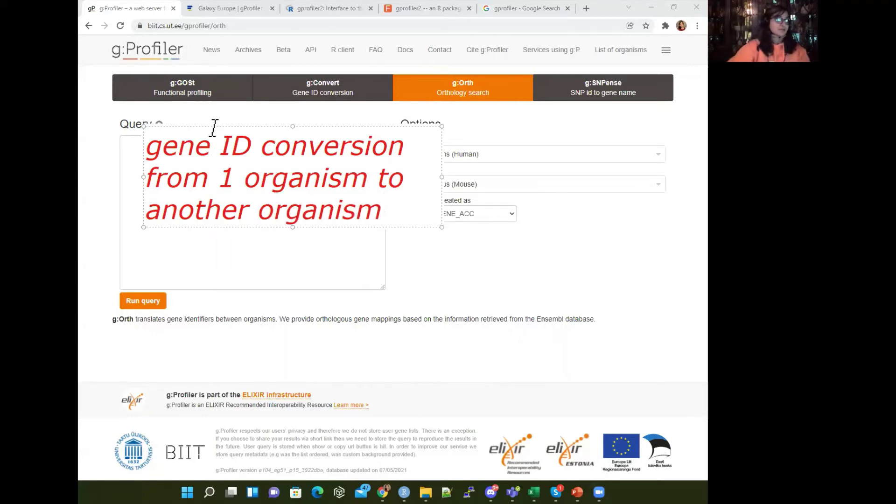
- Clear the text annotation from the screen and open the g:SNPense tool
{"action": "left_click_drag", "start_coordinate": [211, 126], "coordinate": [190, 134]}
{"action": "left_click", "coordinate": [347, 322]}
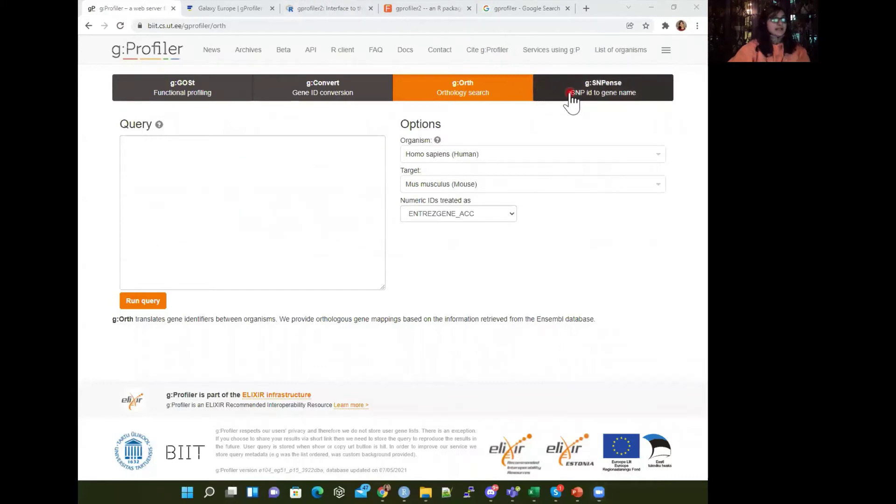
{"action": "left_click", "coordinate": [570, 93]}
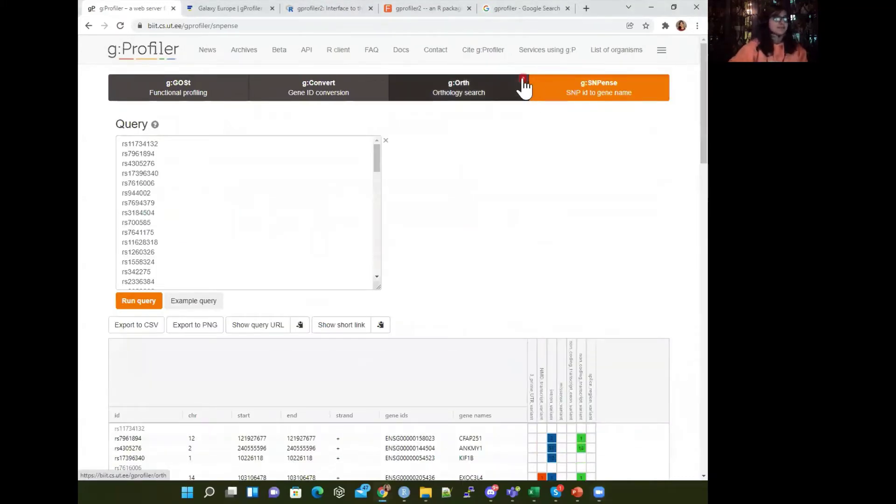
- Return to the Galaxy Europe article and highlight the mission sentence's wording on up-to-date high quality data, evidence types, identifier spaces and organisms
{"action": "left_click", "coordinate": [261, 9]}
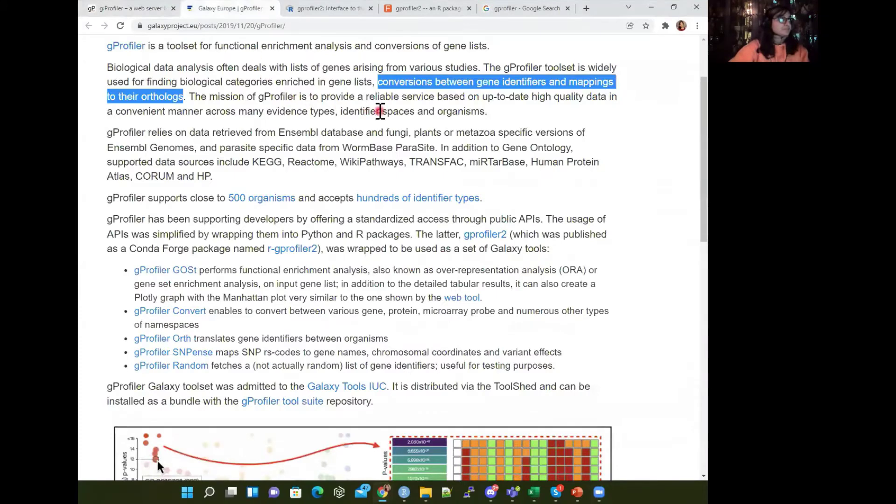
{"action": "left_click", "coordinate": [364, 112]}
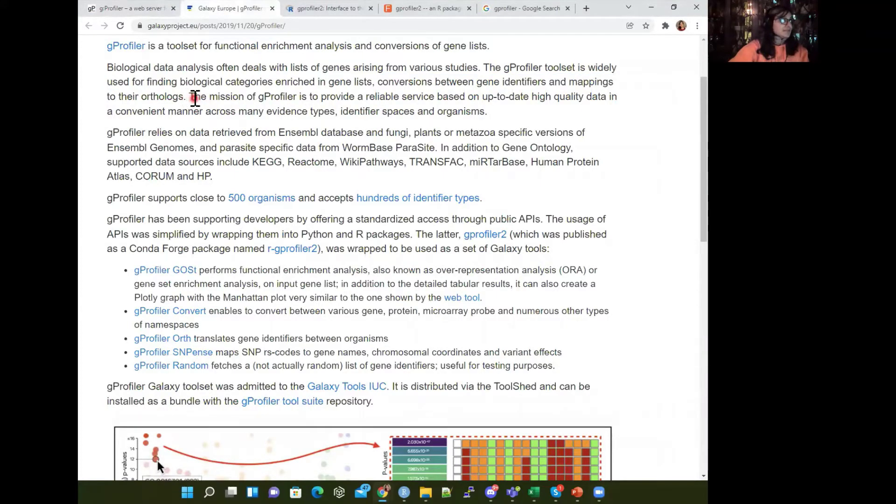
{"action": "left_click_drag", "start_coordinate": [448, 97], "coordinate": [598, 98]}
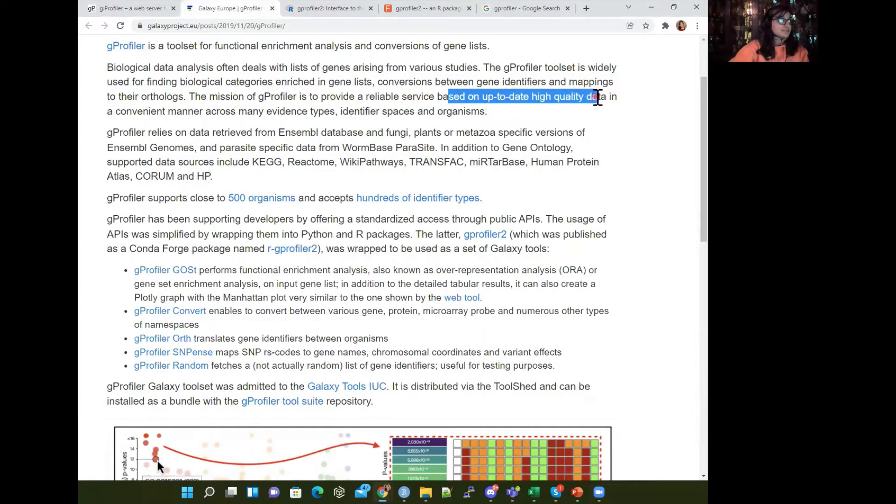
{"action": "left_click", "coordinate": [415, 100]}
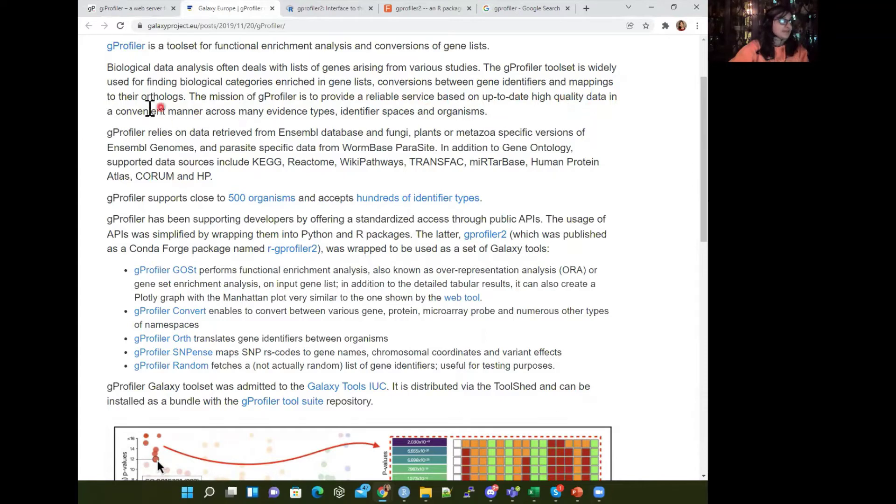
{"action": "left_click_drag", "start_coordinate": [148, 113], "coordinate": [490, 112]}
{"action": "left_click", "coordinate": [518, 111]}
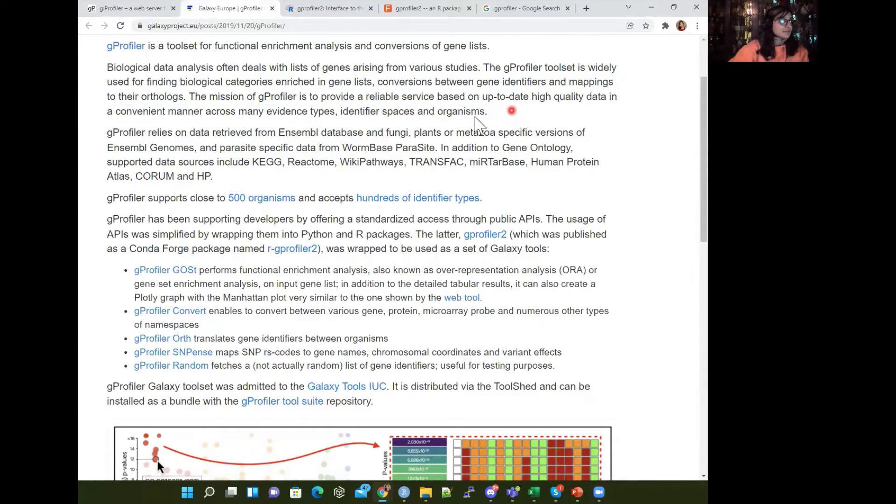
- Highlight "Ensembl Genomes" and the supported data sources from KEGG through HP in the article's paragraph on where gProfiler gets its data
{"action": "left_click", "coordinate": [273, 129]}
{"action": "left_click", "coordinate": [215, 134]}
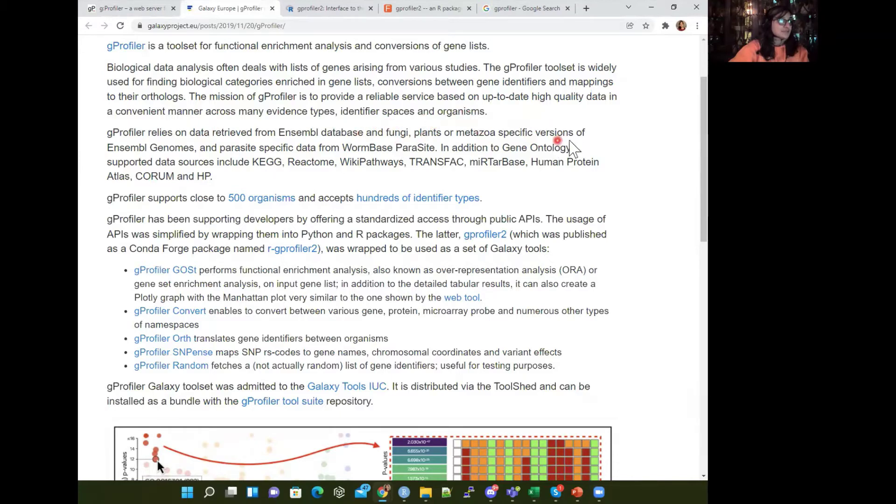
{"action": "left_click_drag", "start_coordinate": [109, 145], "coordinate": [196, 145]}
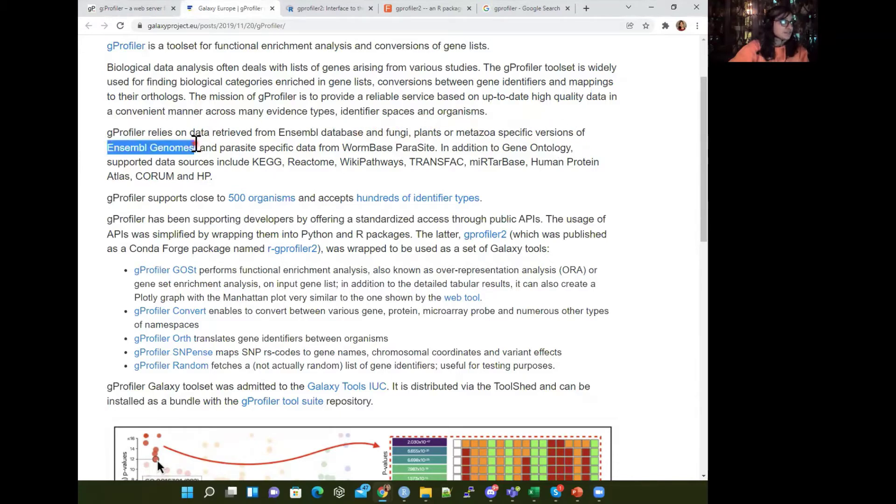
{"action": "left_click", "coordinate": [234, 192]}
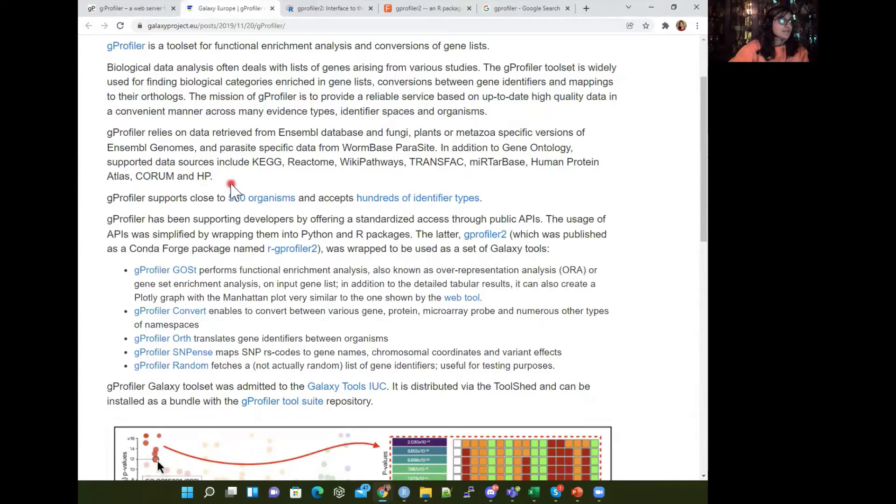
{"action": "left_click_drag", "start_coordinate": [253, 164], "coordinate": [218, 179]}
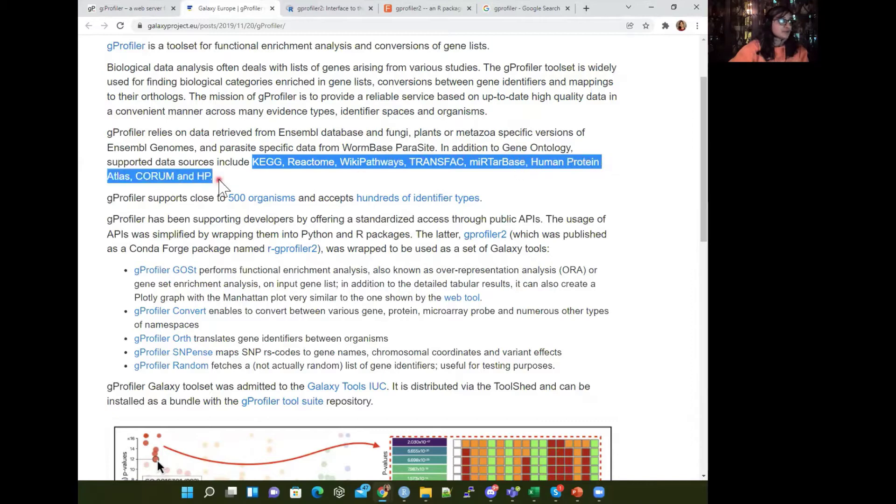
{"action": "left_click", "coordinate": [539, 148]}
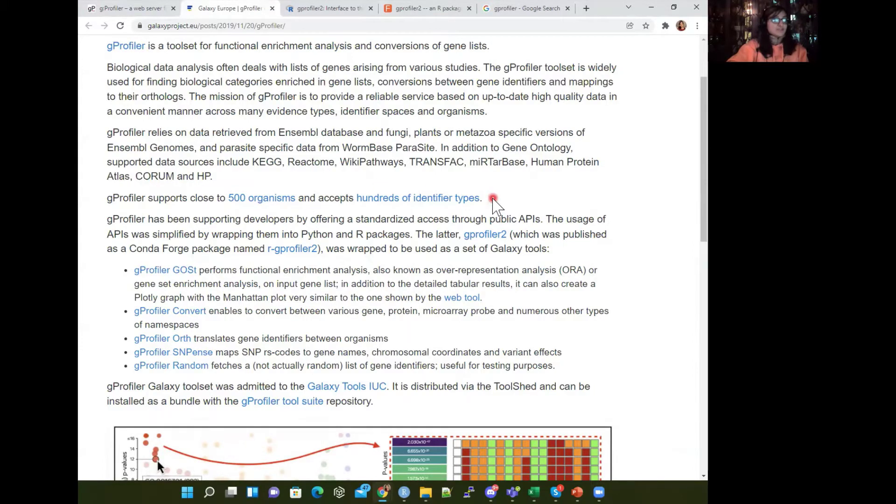
- Highlight "performs functional enrichment analysis" in the article's gProfiler GOSt entry, and open g:GOSt in g:Profiler
{"action": "scroll", "coordinate": [493, 200], "scroll_direction": "down", "scroll_amount": 1}
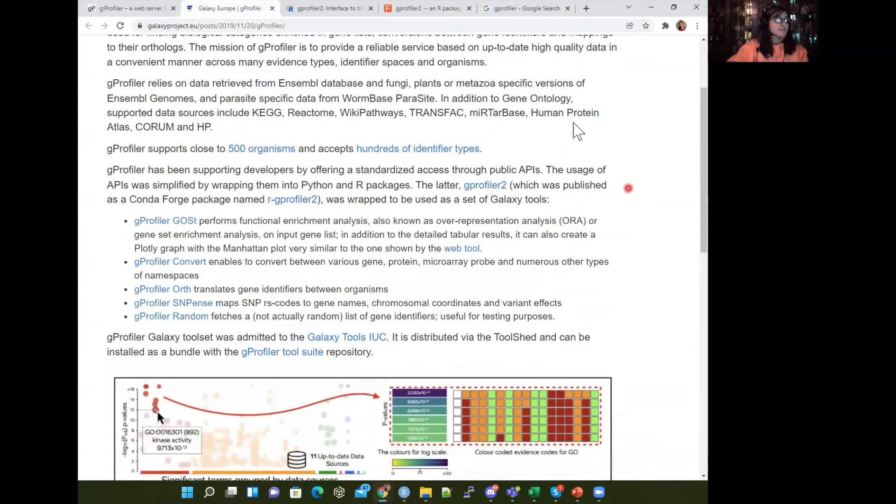
{"action": "scroll", "coordinate": [276, 277], "scroll_direction": "down", "scroll_amount": 3}
{"action": "scroll", "coordinate": [275, 276], "scroll_direction": "up", "scroll_amount": 1}
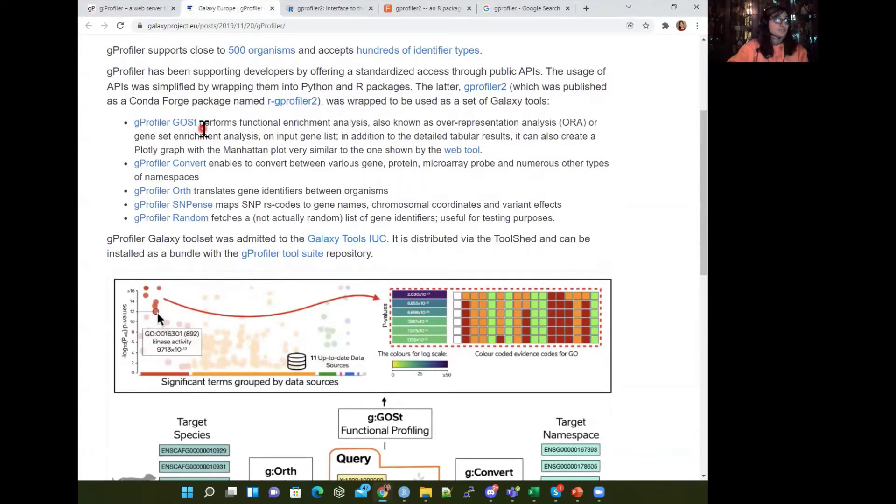
{"action": "left_click_drag", "start_coordinate": [201, 122], "coordinate": [334, 123]}
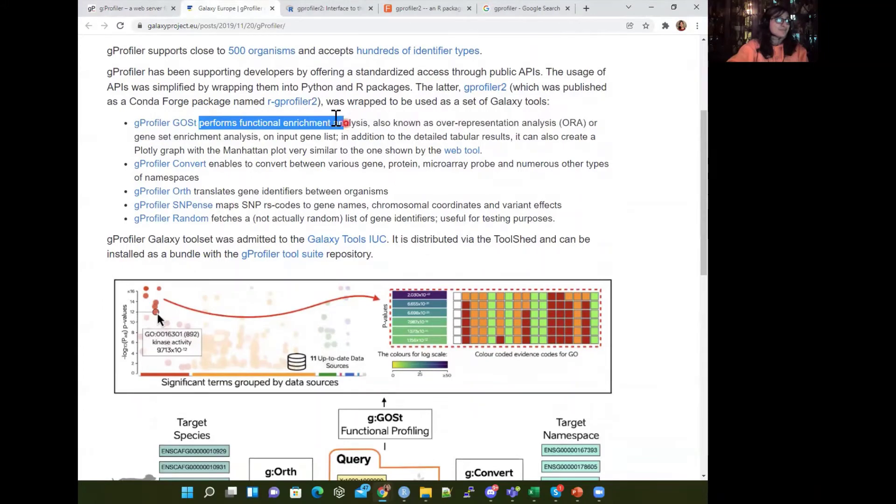
{"action": "left_click", "coordinate": [126, 8]}
{"action": "left_click", "coordinate": [181, 90]}
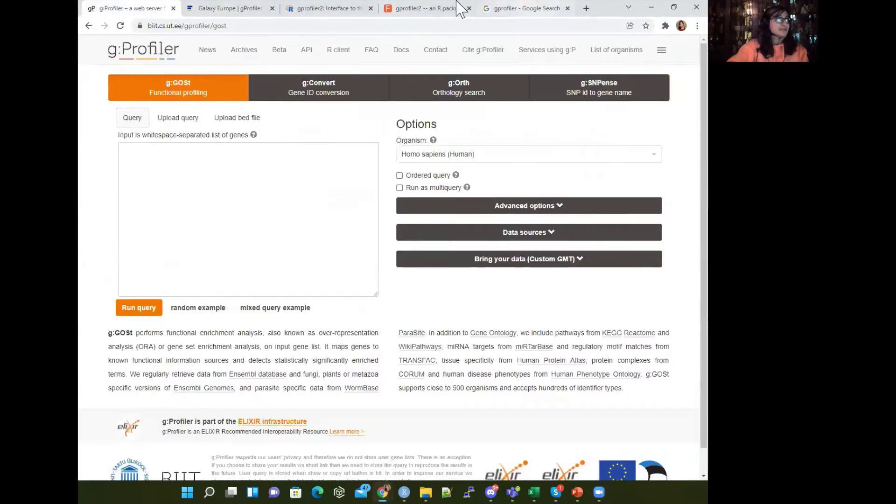
- Go back to the Galaxy Europe article and highlight the GOSt entry's wording on over-representation analysis (ORA)
{"action": "left_click", "coordinate": [233, 8]}
{"action": "left_click", "coordinate": [312, 125]}
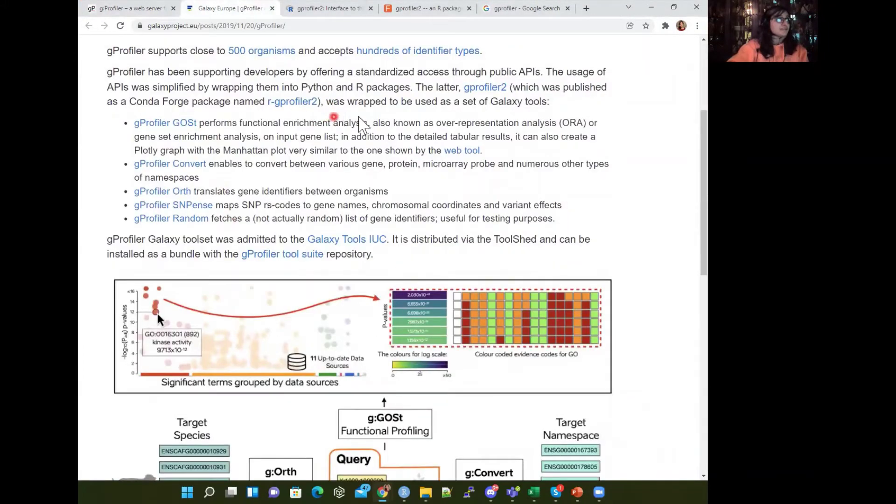
{"action": "left_click_drag", "start_coordinate": [386, 122], "coordinate": [600, 140]}
{"action": "left_click", "coordinate": [371, 151]}
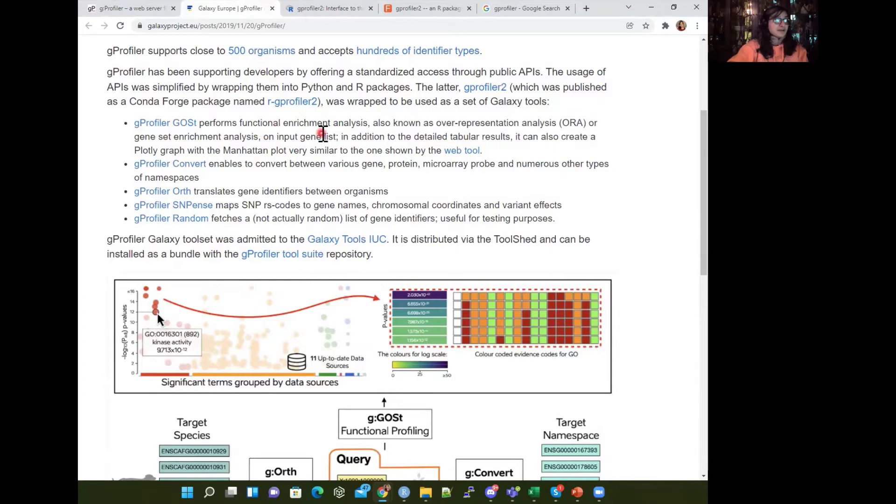
- Load a random example gene list in g:GOSt, and highlight the Ensembl ID of APOE on its GeneCards page
{"action": "left_click", "coordinate": [132, 8]}
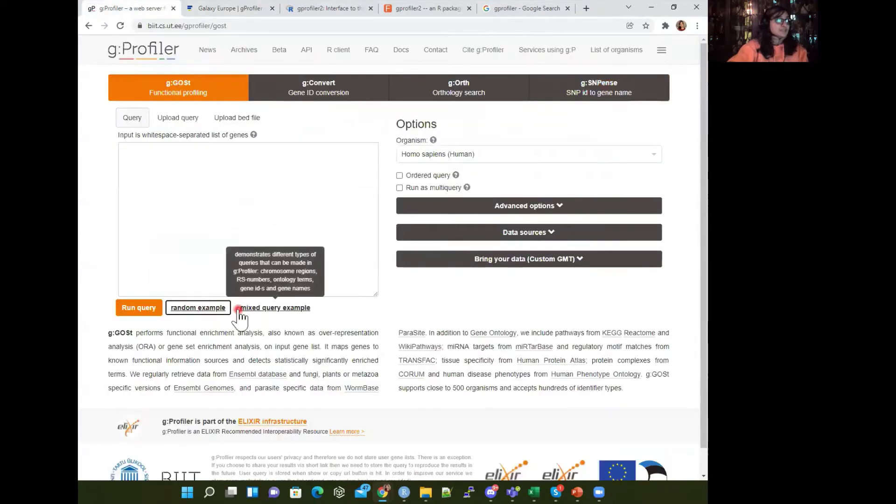
{"action": "left_click", "coordinate": [261, 308]}
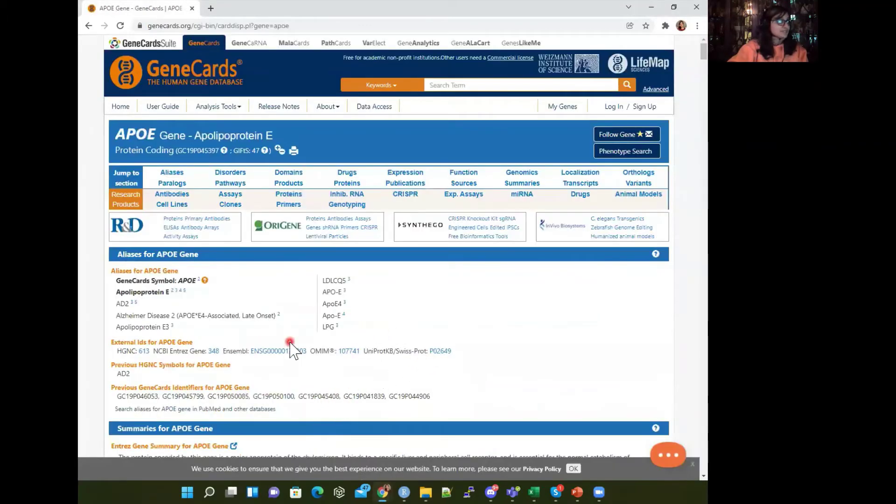
{"action": "left_click_drag", "start_coordinate": [223, 351], "coordinate": [307, 351]}
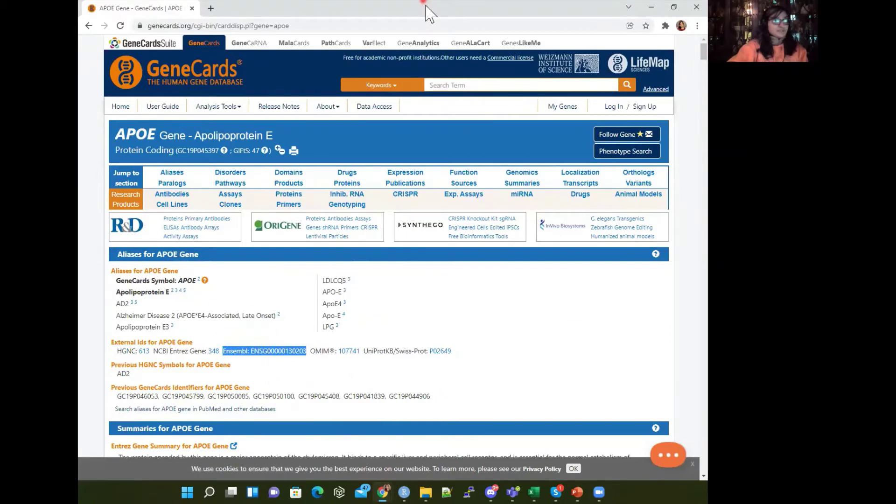
{"action": "key", "text": "alt+Tab"}
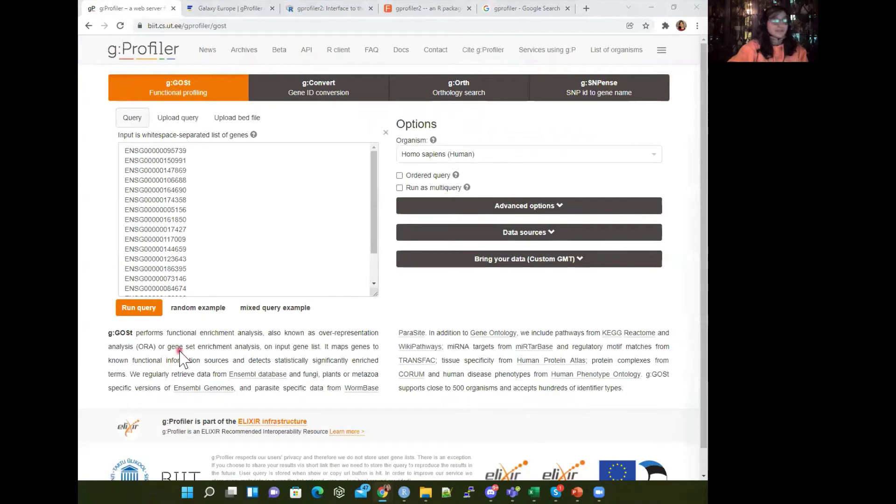
- Run the g:GOSt query on the random example gene list, and examine its Manhattan plot alongside the Galaxy Europe article's tool descriptions
{"action": "left_click", "coordinate": [254, 14]}
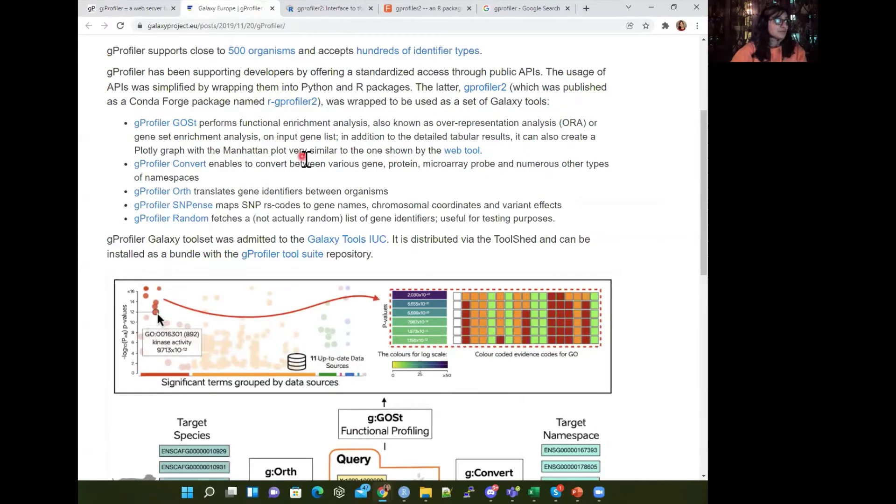
{"action": "left_click", "coordinate": [130, 8]}
{"action": "left_click", "coordinate": [198, 304]}
{"action": "scroll", "coordinate": [163, 317], "scroll_direction": "down", "scroll_amount": 1}
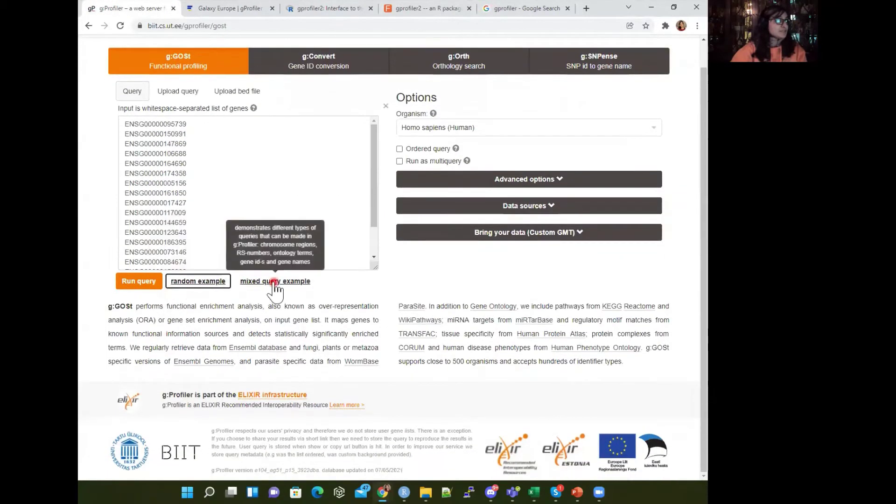
{"action": "left_click", "coordinate": [136, 281]}
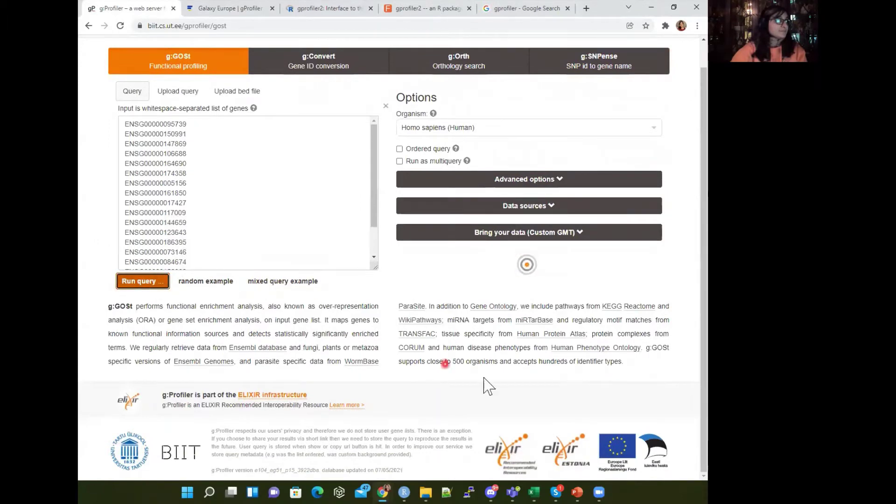
{"action": "scroll", "coordinate": [327, 336], "scroll_direction": "down", "scroll_amount": 3}
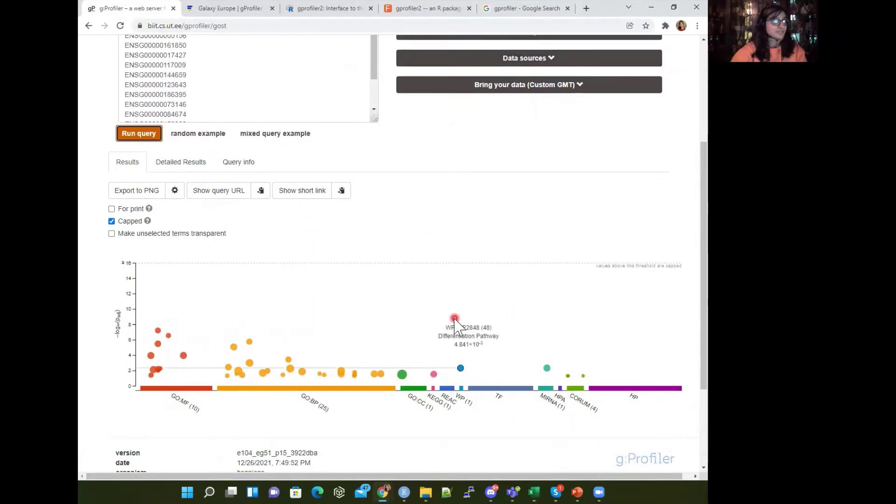
{"action": "left_click", "coordinate": [240, 8]}
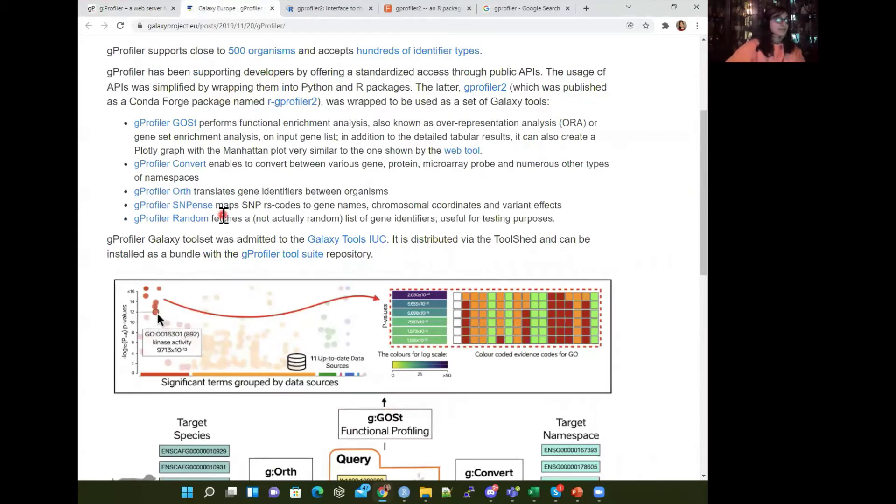
{"action": "left_click", "coordinate": [164, 8]}
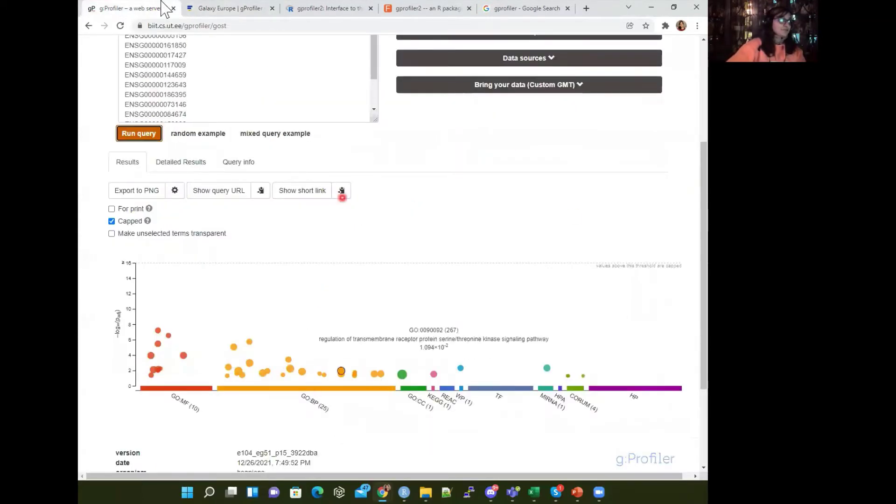
- Open g:Convert in g:Profiler, and return to the tool descriptions in the Galaxy Europe article
{"action": "left_click", "coordinate": [247, 8]}
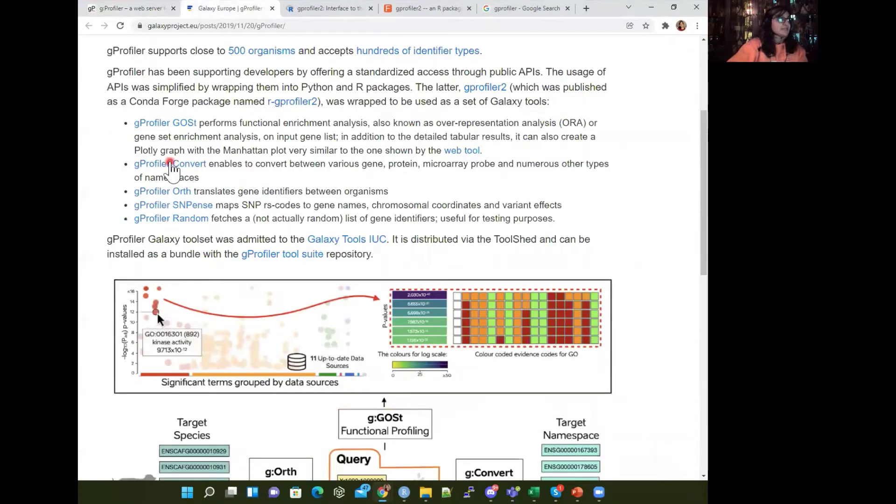
{"action": "left_click", "coordinate": [156, 8]}
{"action": "scroll", "coordinate": [356, 297], "scroll_direction": "up", "scroll_amount": 3}
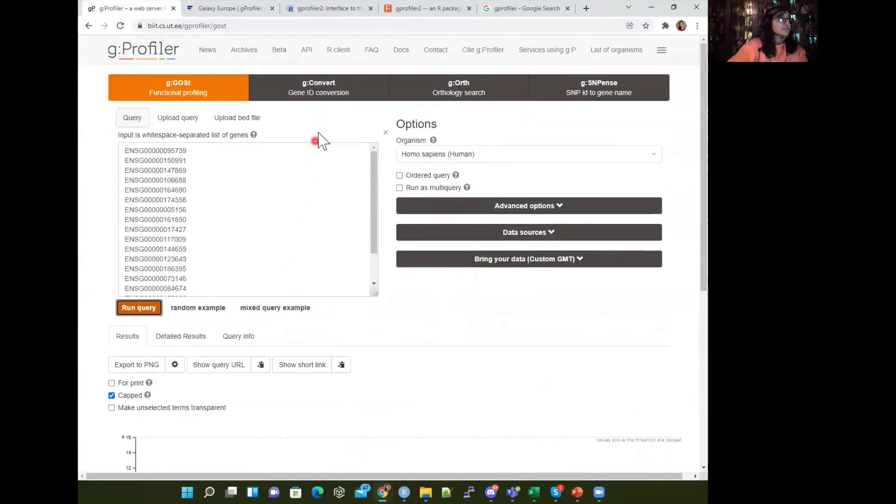
{"action": "left_click", "coordinate": [323, 98]}
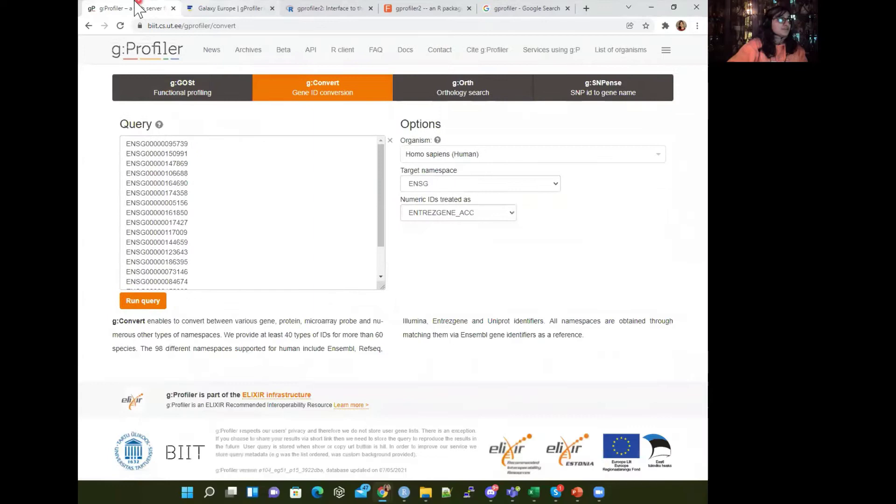
{"action": "left_click", "coordinate": [236, 8]}
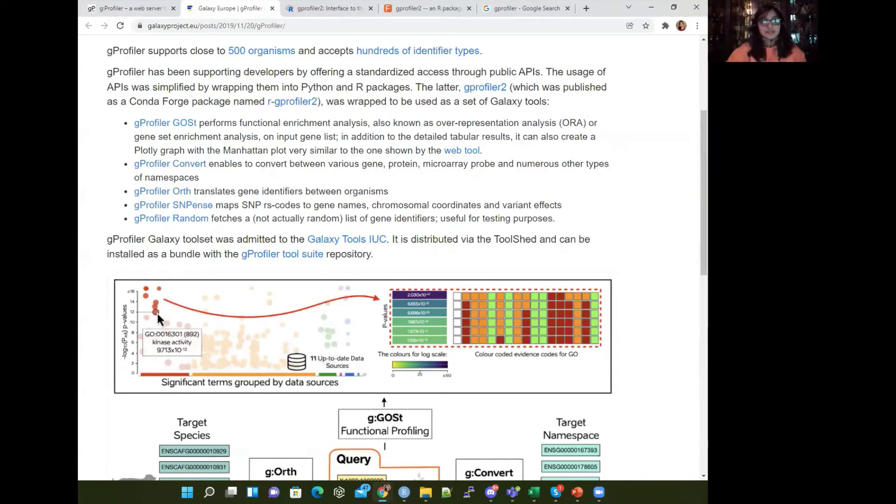
- On the APOE GeneCards page, draw a red arrow from the Ensembl ID to the NCBI Entrez Gene ID, and return to the article
{"action": "key", "text": "alt+Tab"}
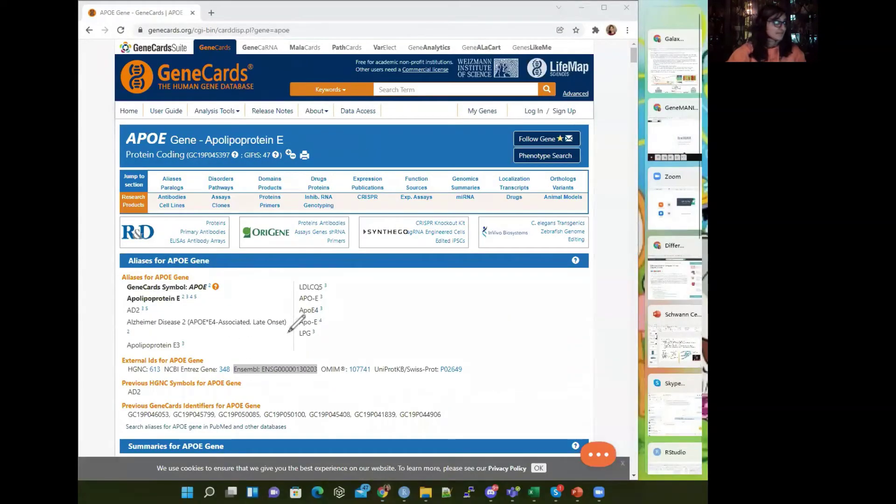
{"action": "mouse_move", "coordinate": [286, 364]}
{"action": "left_mouse_down"}
{"action": "mouse_move", "coordinate": [253, 343]}
{"action": "mouse_move", "coordinate": [219, 358]}
{"action": "left_mouse_up"}
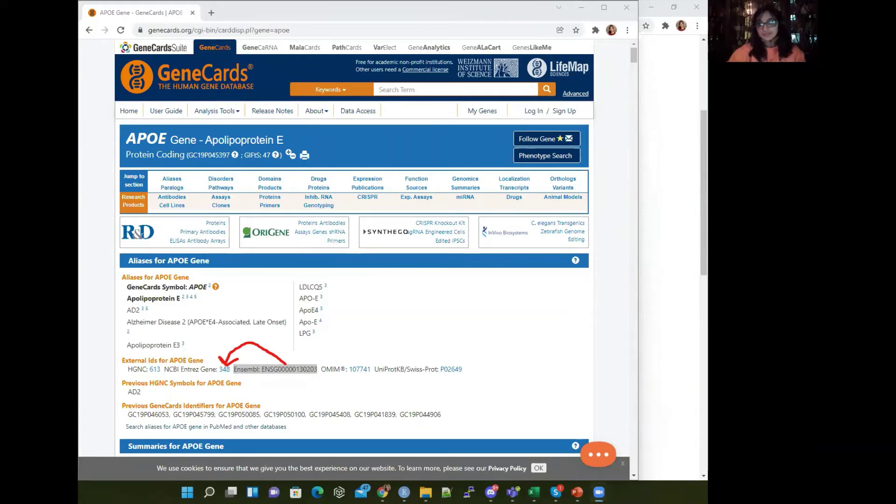
{"action": "left_click", "coordinate": [647, 114]}
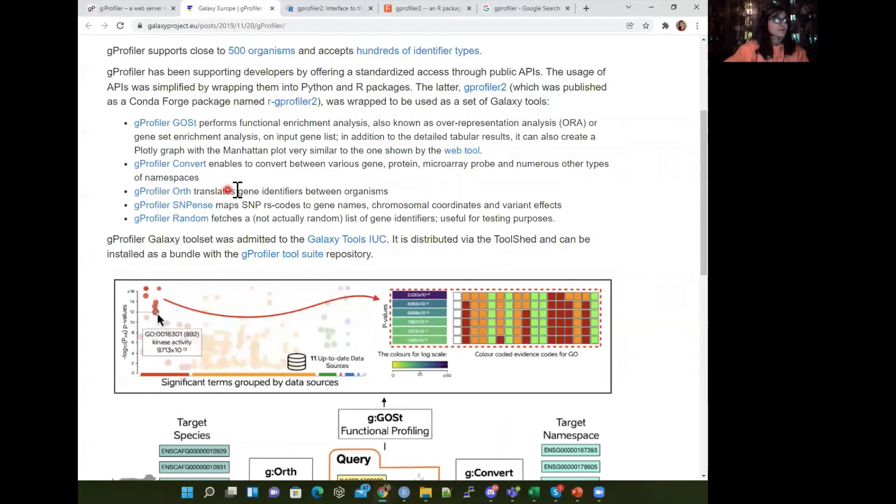
- Highlight "between organisms" in the article's gProfiler Orth entry, and the whole gProfiler Convert entry
{"action": "left_click_drag", "start_coordinate": [393, 191], "coordinate": [310, 191]}
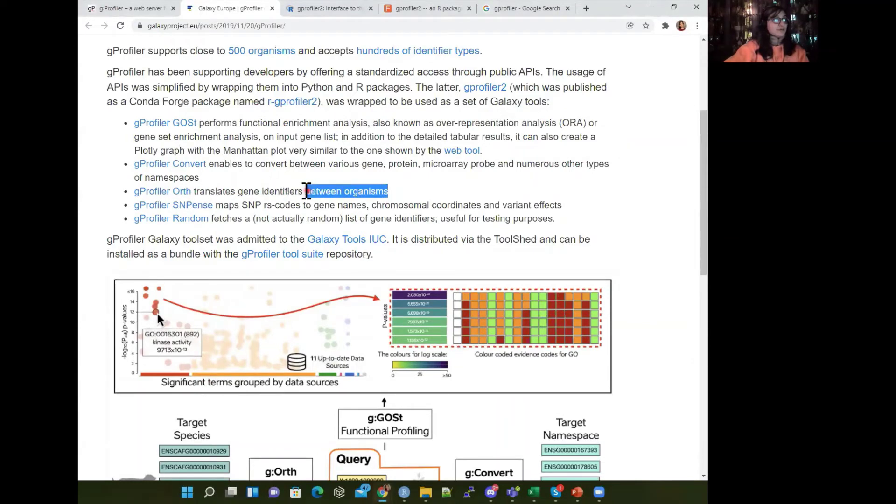
{"action": "left_click", "coordinate": [264, 165]}
{"action": "left_click_drag", "start_coordinate": [204, 165], "coordinate": [121, 171]}
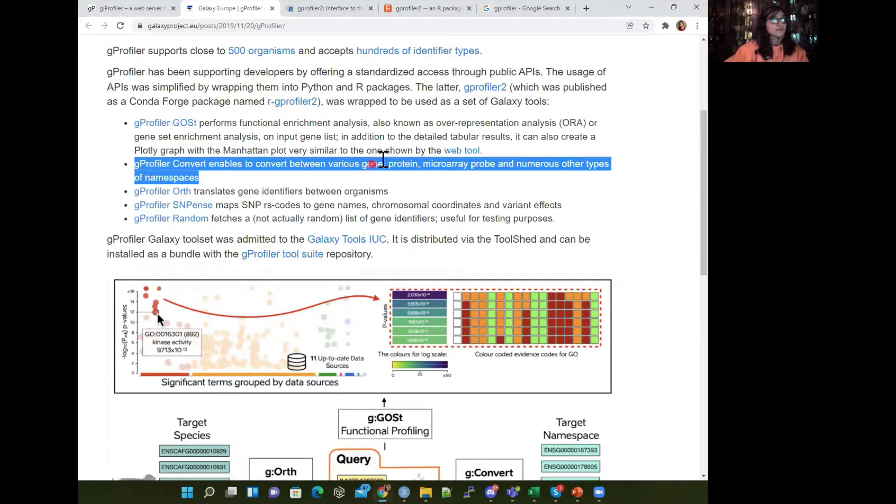
- Highlight the whole gProfiler Orth entry in the article, and open g:Orth in g:Profiler
{"action": "left_click_drag", "start_coordinate": [390, 191], "coordinate": [129, 196]}
{"action": "left_click", "coordinate": [124, 9]}
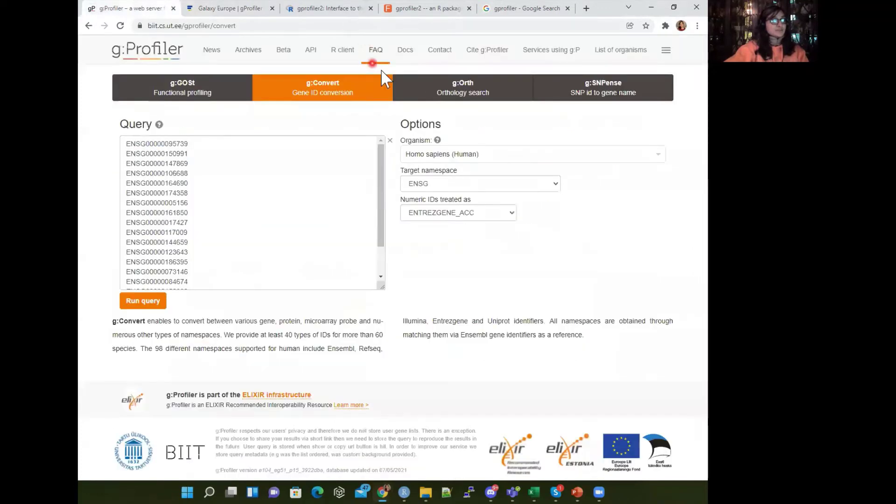
{"action": "left_click", "coordinate": [457, 89]}
{"action": "left_click", "coordinate": [351, 9]}
- Highlight "rs-codes to gene names, chromosomal coordinates and variant effects" in the article's SNPense entry, and examine the example results in g:SNPense
{"action": "left_click", "coordinate": [228, 8]}
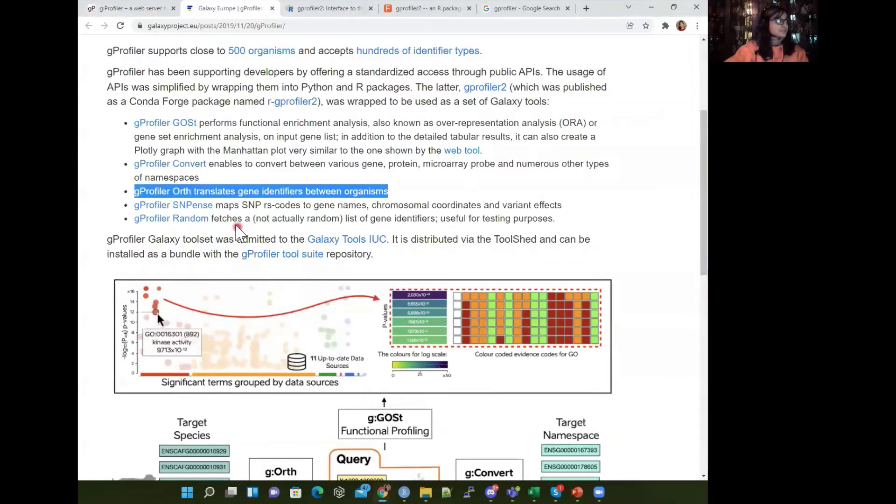
{"action": "left_click", "coordinate": [237, 203]}
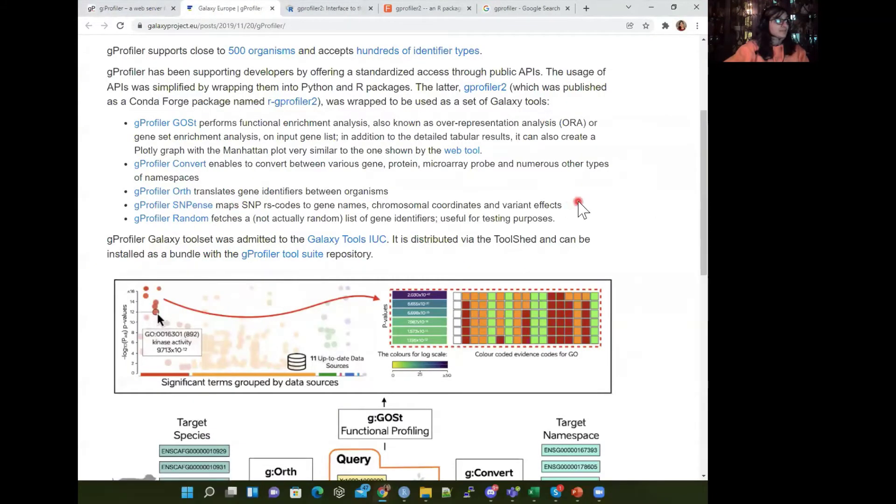
{"action": "left_click_drag", "start_coordinate": [580, 206], "coordinate": [264, 206]}
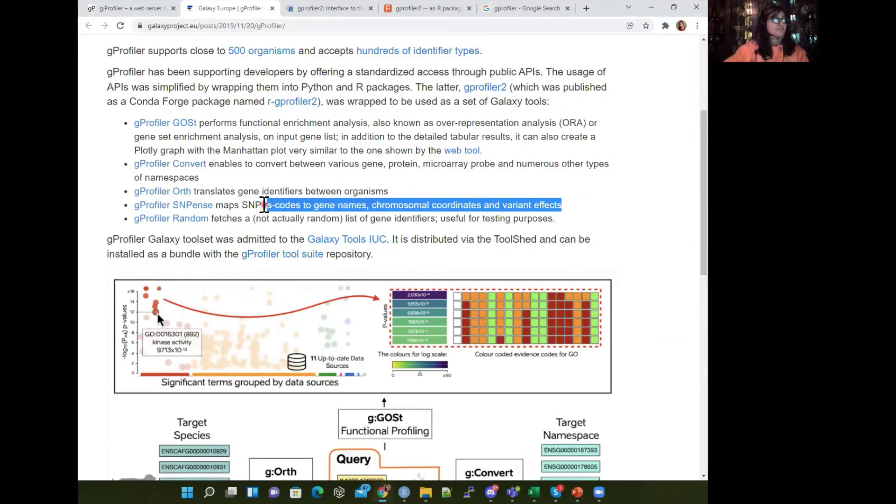
{"action": "left_click", "coordinate": [151, 8]}
{"action": "left_click", "coordinate": [594, 106]}
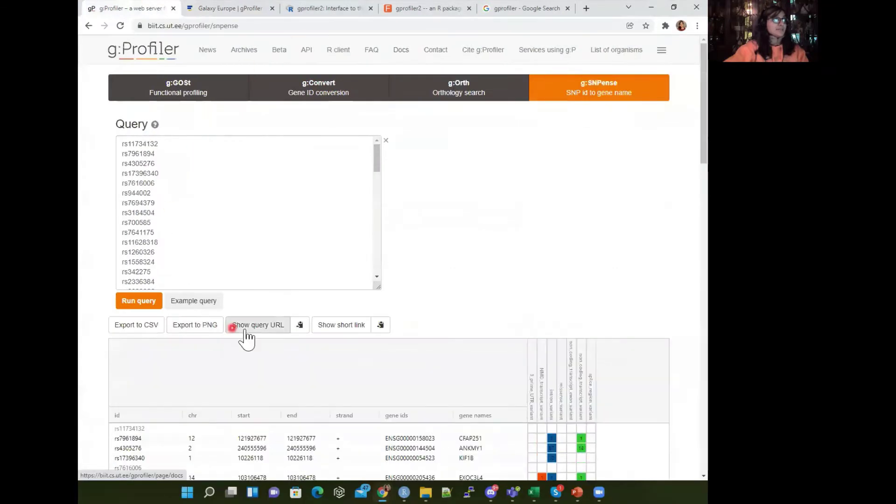
{"action": "scroll", "coordinate": [319, 349], "scroll_direction": "down", "scroll_amount": 3}
{"action": "scroll", "coordinate": [319, 349], "scroll_direction": "down", "scroll_amount": 3}
{"action": "scroll", "coordinate": [524, 144], "scroll_direction": "up", "scroll_amount": 5}
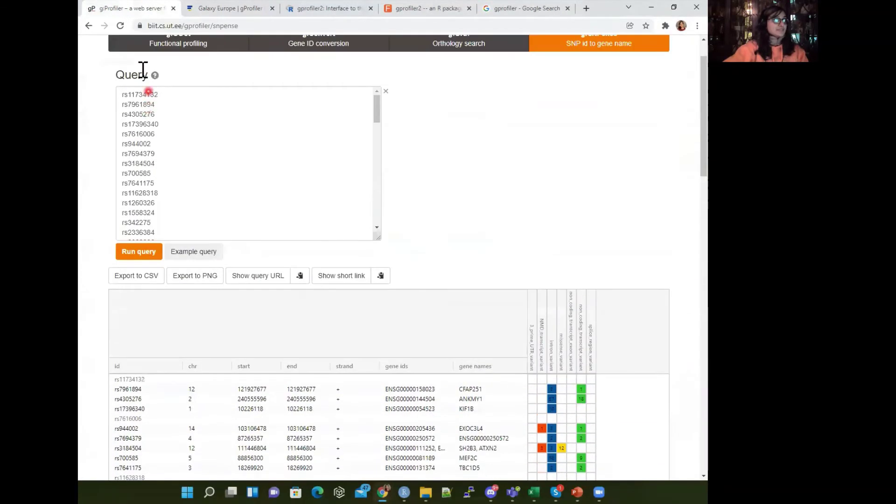
{"action": "scroll", "coordinate": [261, 328], "scroll_direction": "down", "scroll_amount": 4}
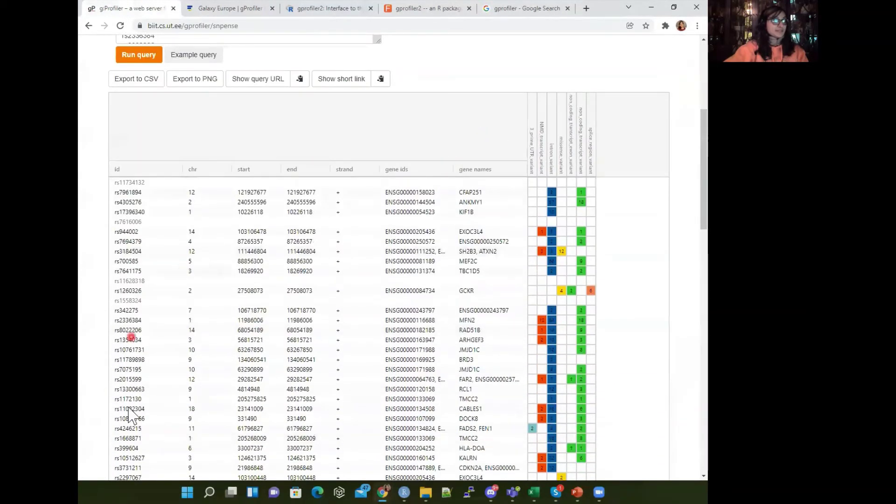
- Return to the Galaxy Europe article and examine its overview diagram of the g:Profiler tools
{"action": "left_click", "coordinate": [258, 9]}
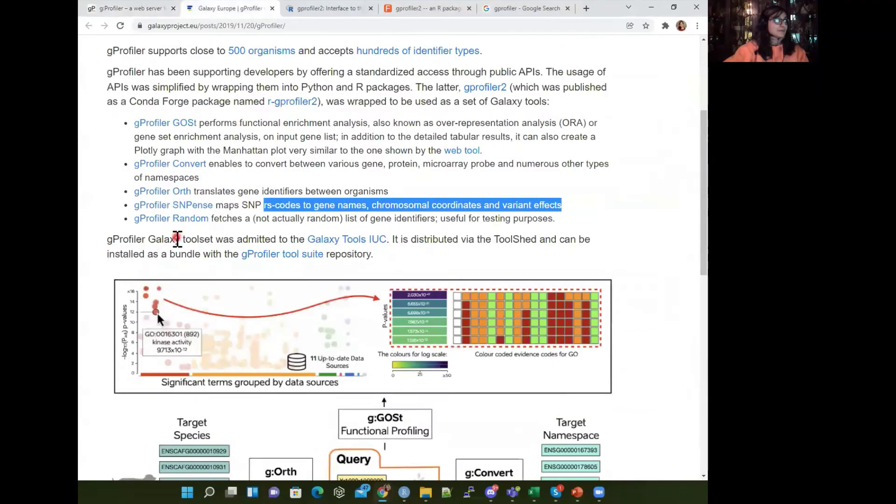
{"action": "left_click", "coordinate": [176, 237]}
{"action": "scroll", "coordinate": [566, 333], "scroll_direction": "down", "scroll_amount": 3}
{"action": "scroll", "coordinate": [566, 333], "scroll_direction": "down", "scroll_amount": 2}
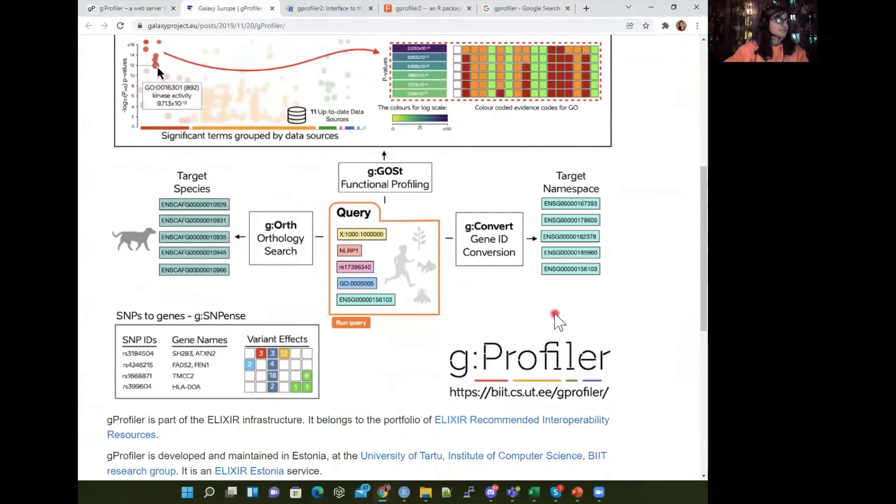
{"action": "scroll", "coordinate": [121, 177], "scroll_direction": "up", "scroll_amount": 1}
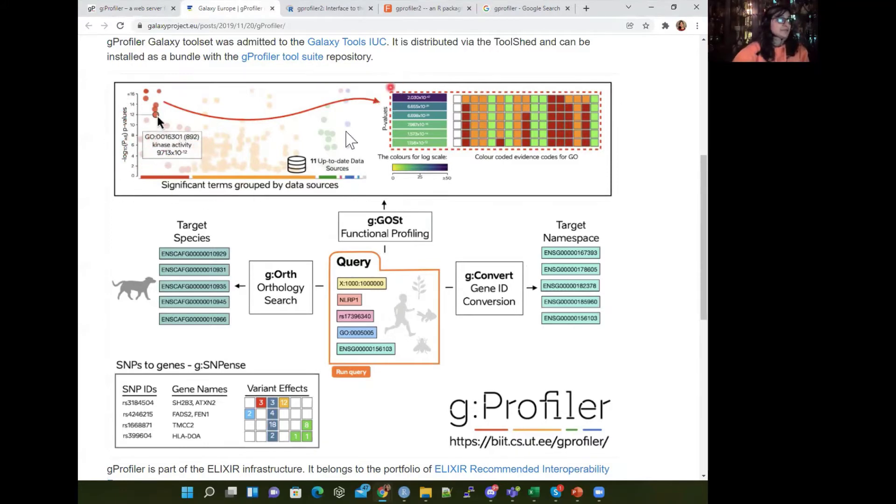
- Reopen the g:GOSt results and compare their Manhattan plot with the functional profiling figure in the Galaxy Europe article
{"action": "left_click", "coordinate": [166, 8]}
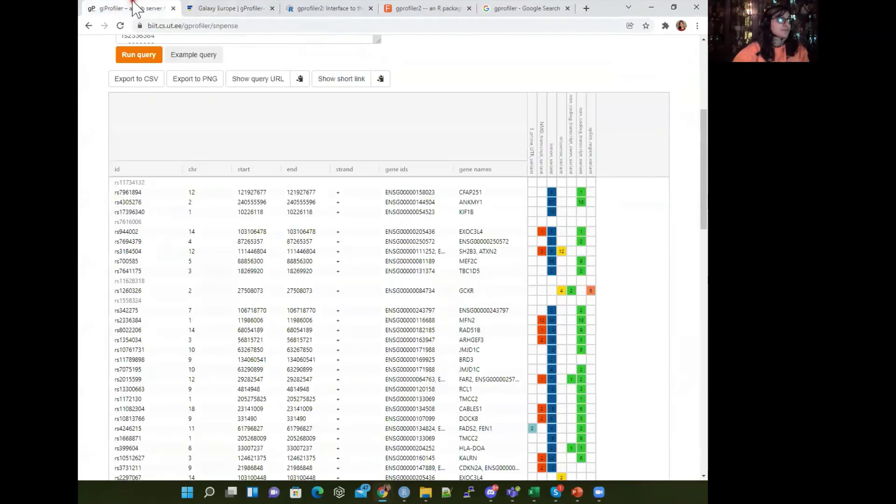
{"action": "scroll", "coordinate": [182, 98], "scroll_direction": "up", "scroll_amount": 2}
{"action": "scroll", "coordinate": [180, 112], "scroll_direction": "up", "scroll_amount": 5}
{"action": "left_click", "coordinate": [190, 93]}
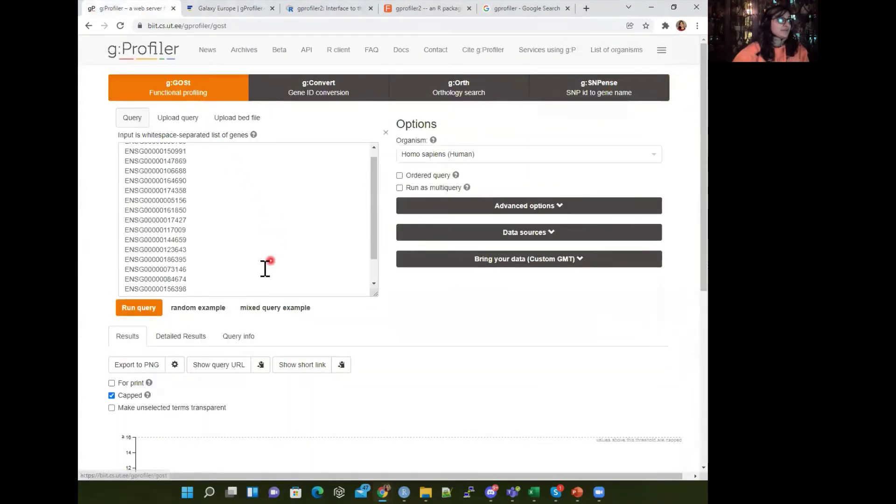
{"action": "scroll", "coordinate": [274, 340], "scroll_direction": "down", "scroll_amount": 3}
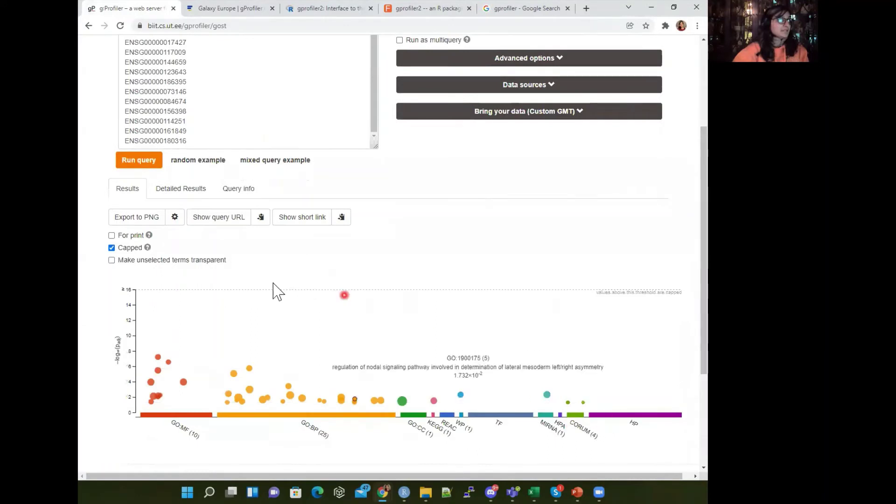
{"action": "left_click", "coordinate": [233, 9]}
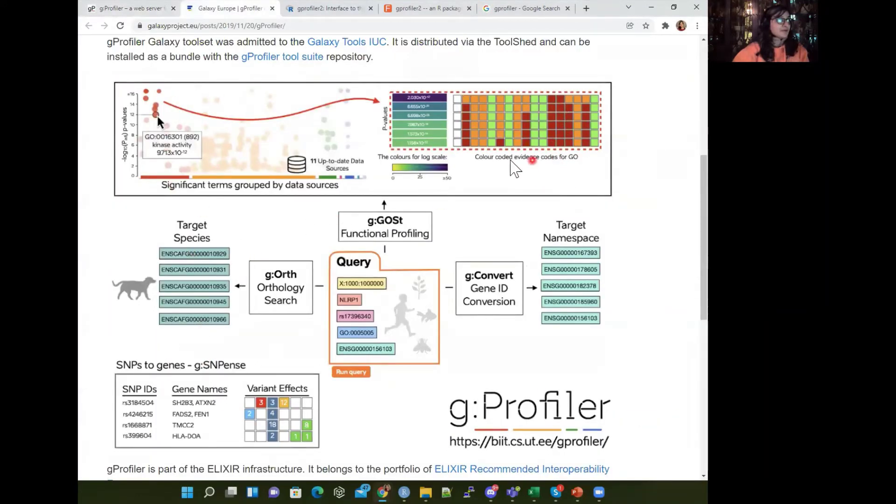
- Show the detailed g:GOSt results, and compare their GO:MF and GO:BP term tables with the article's evidence code figure
{"action": "left_click", "coordinate": [126, 7]}
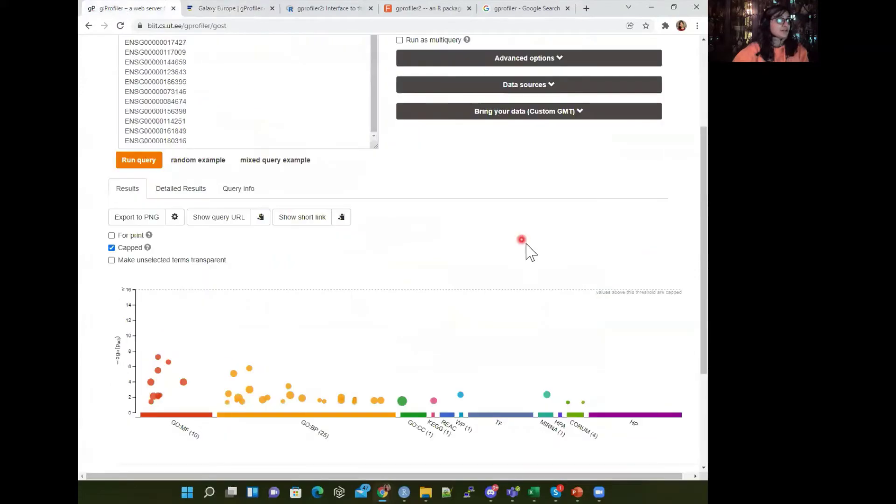
{"action": "scroll", "coordinate": [524, 243], "scroll_direction": "down", "scroll_amount": 3}
{"action": "scroll", "coordinate": [187, 158], "scroll_direction": "up", "scroll_amount": 3}
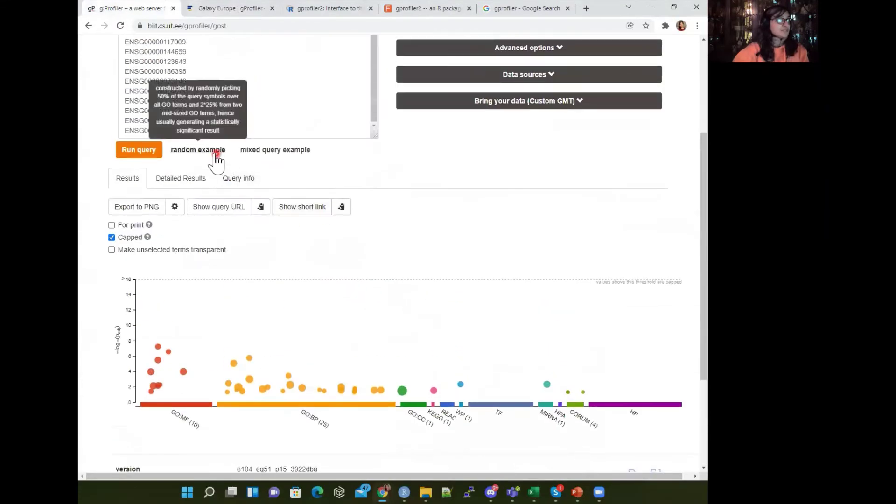
{"action": "left_click", "coordinate": [187, 180]}
{"action": "scroll", "coordinate": [380, 216], "scroll_direction": "down", "scroll_amount": 1}
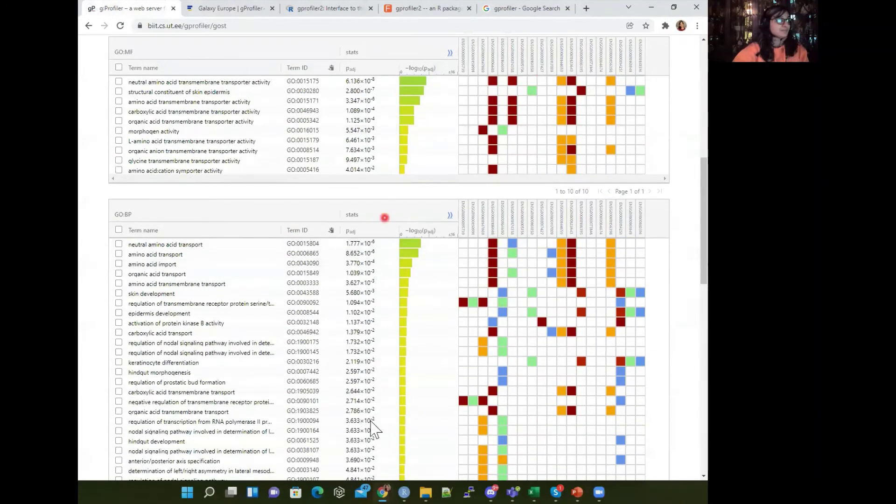
{"action": "left_click", "coordinate": [229, 8]}
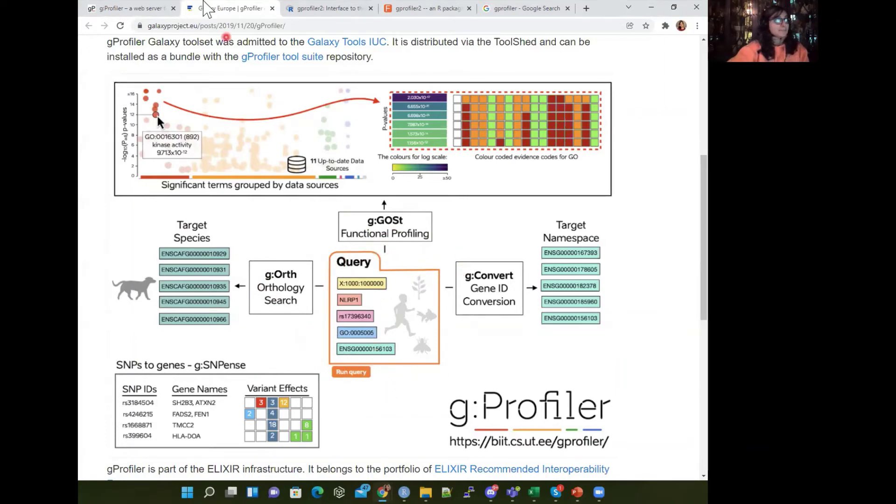
- Load the mixed query example in g:GOSt, select all its entries, and compare them with the Query box in the article's diagram
{"action": "left_click", "coordinate": [138, 8]}
{"action": "scroll", "coordinate": [239, 117], "scroll_direction": "up", "scroll_amount": 5}
{"action": "scroll", "coordinate": [186, 187], "scroll_direction": "up", "scroll_amount": 3}
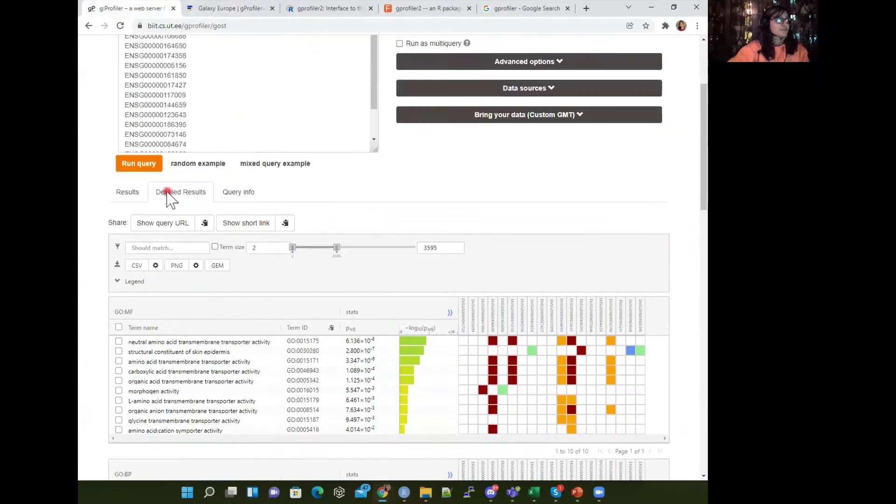
{"action": "left_click", "coordinate": [276, 298]}
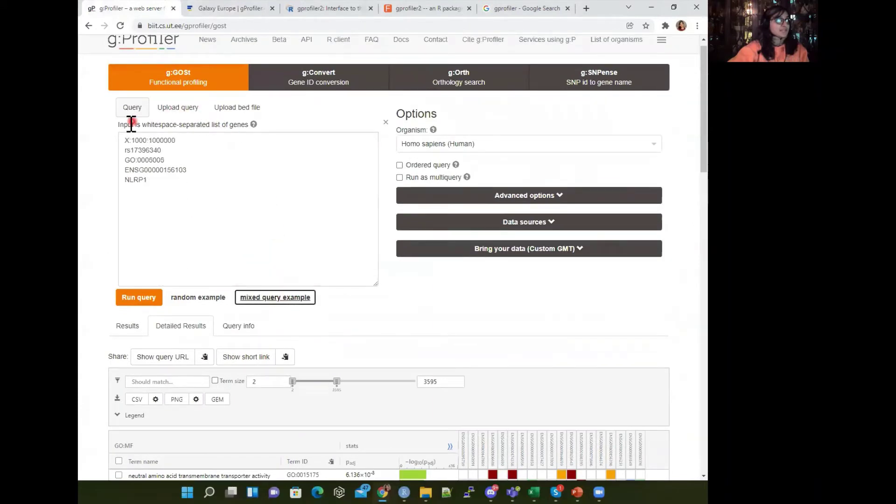
{"action": "left_click_drag", "start_coordinate": [187, 222], "coordinate": [89, 120]}
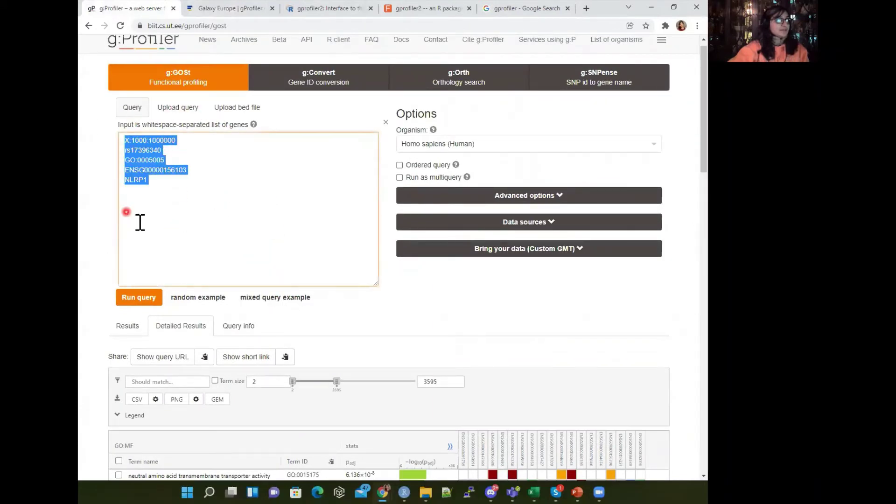
{"action": "left_click", "coordinate": [229, 8]}
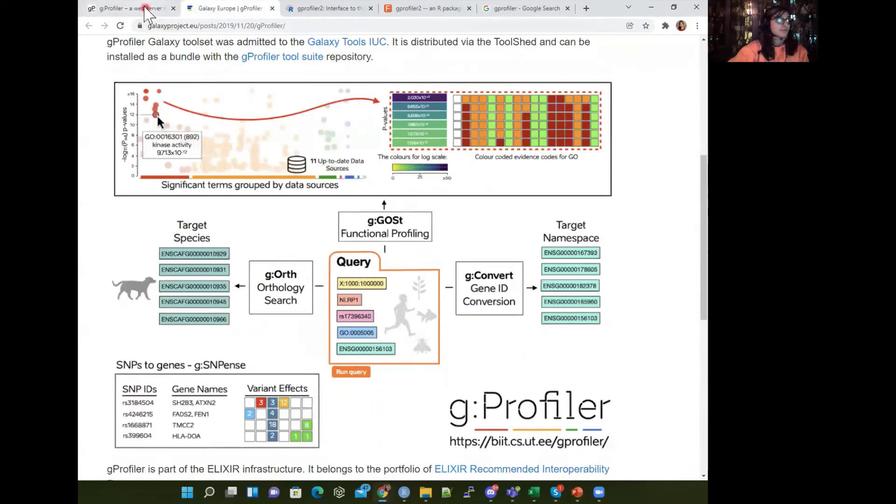
- Run the mixed example query in g:GOSt, and check the article's Query diagram before viewing the detailed results
{"action": "left_click", "coordinate": [145, 8]}
{"action": "scroll", "coordinate": [211, 304], "scroll_direction": "down", "scroll_amount": 1}
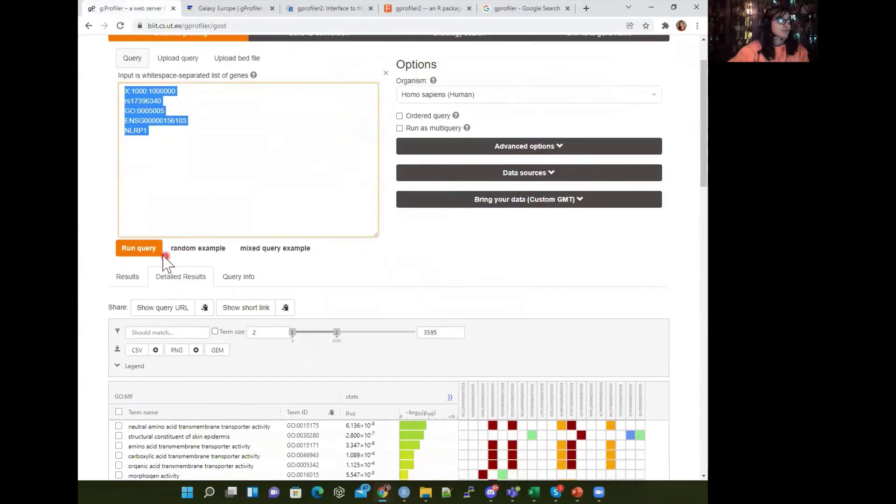
{"action": "left_click", "coordinate": [144, 252]}
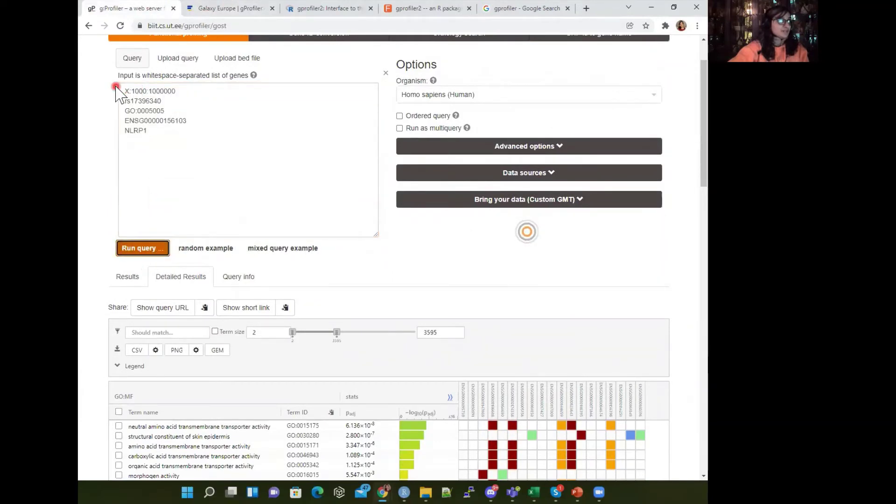
{"action": "left_click", "coordinate": [220, 8]}
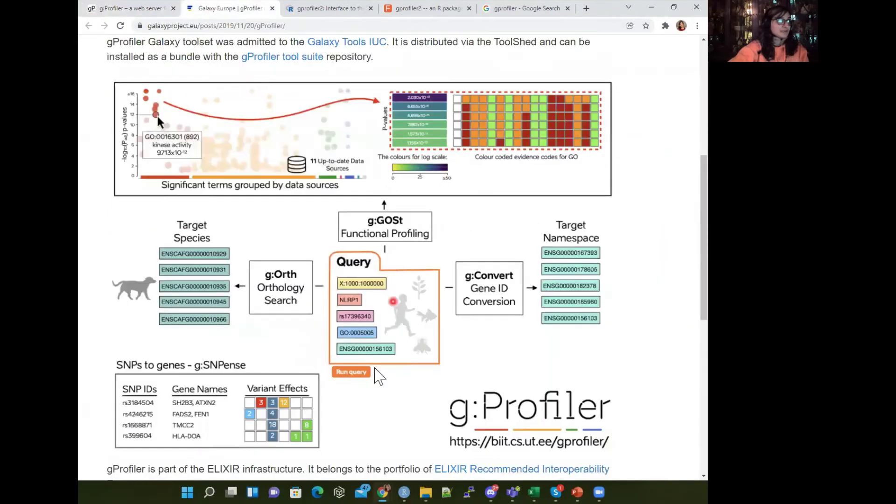
{"action": "left_click", "coordinate": [131, 8]}
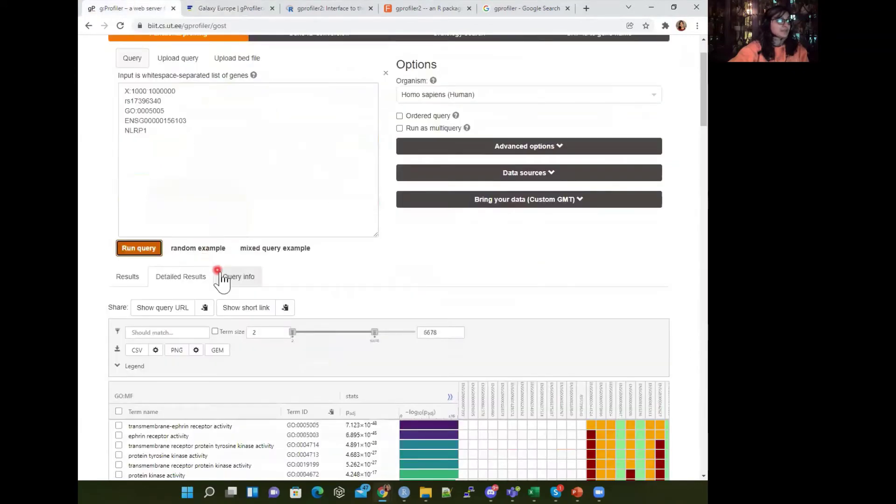
- Examine the GO:MF evidence table in the detailed results of the mixed query, and return to its Manhattan plot
{"action": "left_click", "coordinate": [187, 275]}
{"action": "scroll", "coordinate": [284, 255], "scroll_direction": "down", "scroll_amount": 3}
{"action": "scroll", "coordinate": [218, 234], "scroll_direction": "down", "scroll_amount": 3}
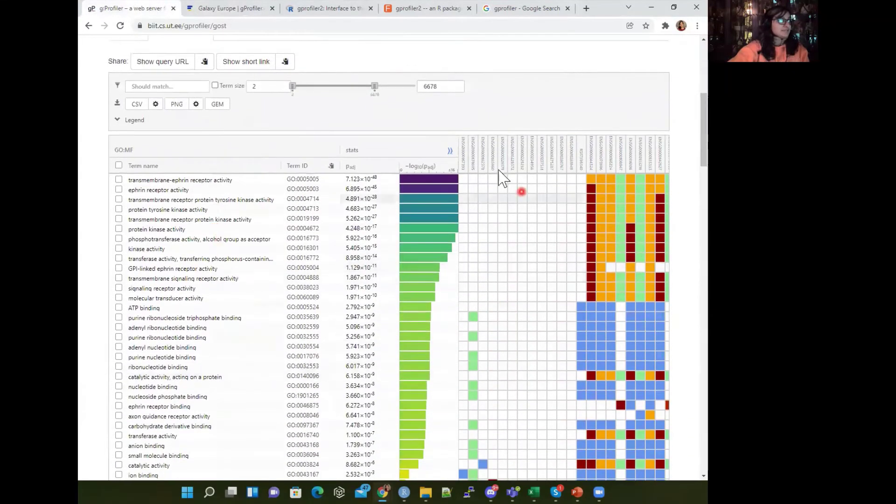
{"action": "scroll", "coordinate": [248, 235], "scroll_direction": "up", "scroll_amount": 6}
{"action": "left_click", "coordinate": [127, 280]}
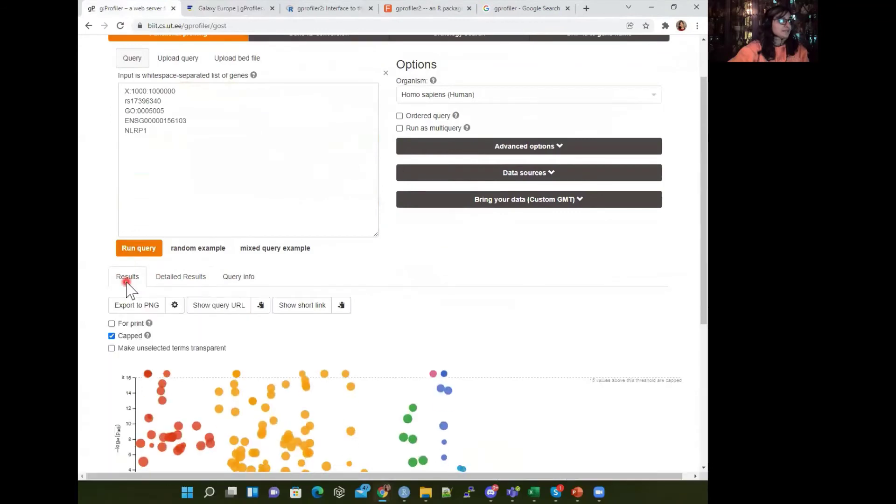
{"action": "scroll", "coordinate": [280, 327], "scroll_direction": "down", "scroll_amount": 3}
{"action": "scroll", "coordinate": [436, 299], "scroll_direction": "up", "scroll_amount": 3}
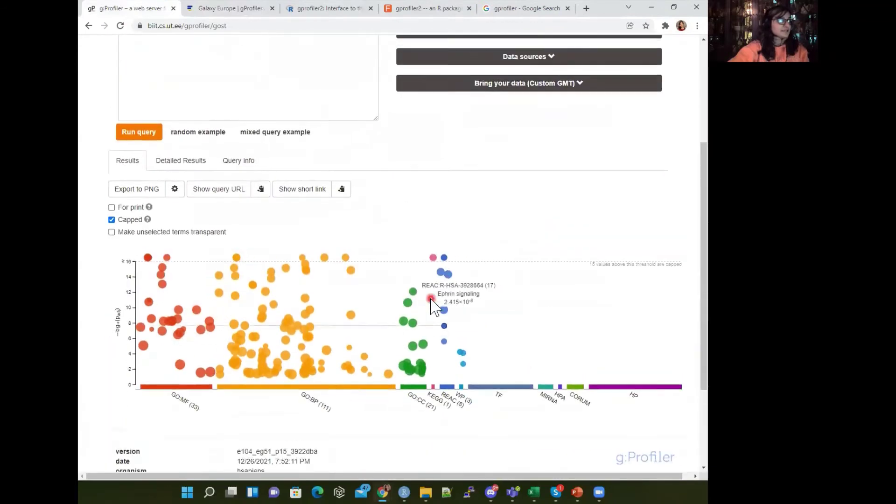
- Highlight all entries of the mixed query, inspect its plotted data sources, and view the article's g:Profiler diagram
{"action": "left_click_drag", "start_coordinate": [155, 136], "coordinate": [114, 94]}
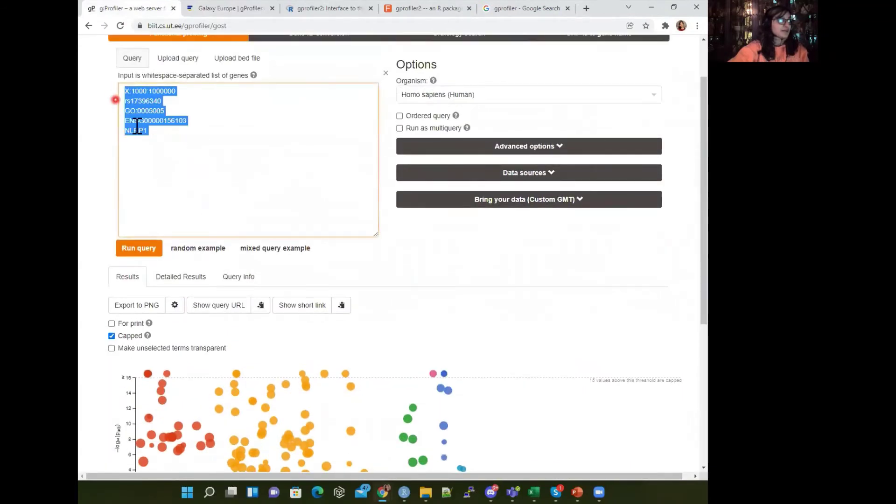
{"action": "left_click", "coordinate": [193, 171]}
{"action": "scroll", "coordinate": [192, 171], "scroll_direction": "down", "scroll_amount": 1}
{"action": "scroll", "coordinate": [532, 368], "scroll_direction": "down", "scroll_amount": 2}
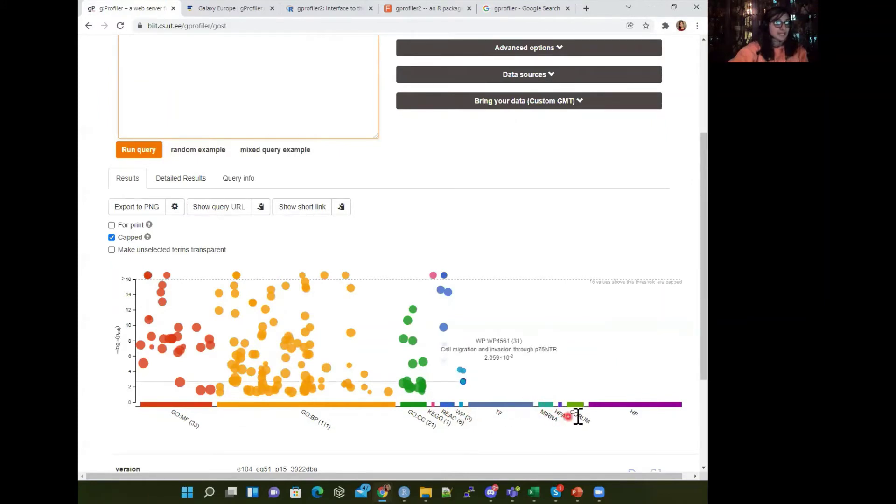
{"action": "left_click", "coordinate": [236, 8]}
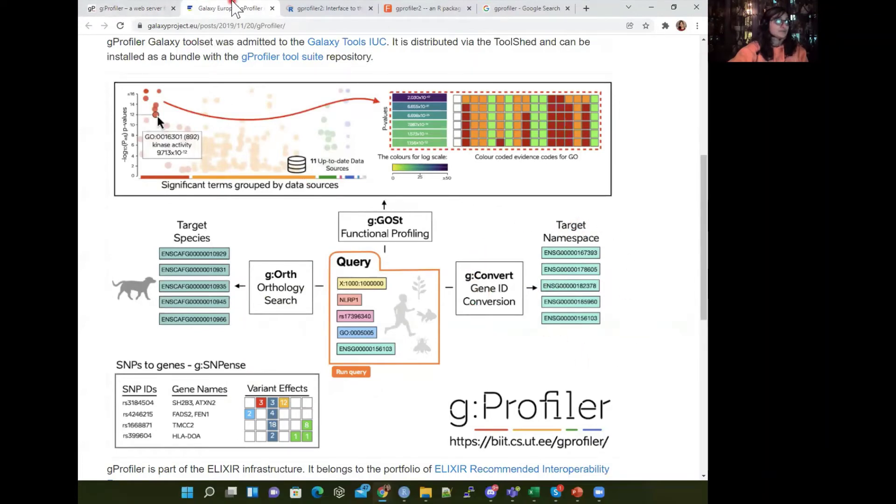
- Copy the five mixed query entries from g:GOSt into g:Convert, and run the human conversion to the ENSG namespace
{"action": "left_click", "coordinate": [159, 8]}
{"action": "scroll", "coordinate": [217, 173], "scroll_direction": "up", "scroll_amount": 3}
{"action": "left_click_drag", "start_coordinate": [170, 224], "coordinate": [88, 70]}
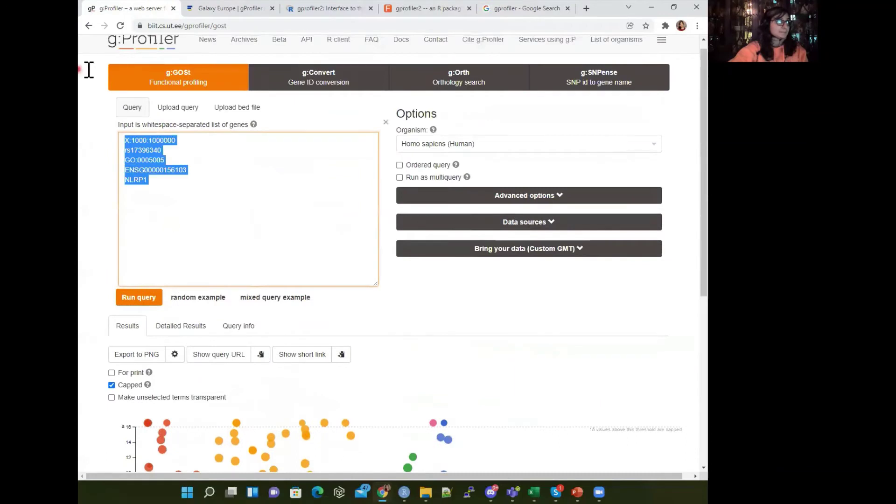
{"action": "right_click", "coordinate": [153, 157]}
{"action": "left_click", "coordinate": [175, 190]}
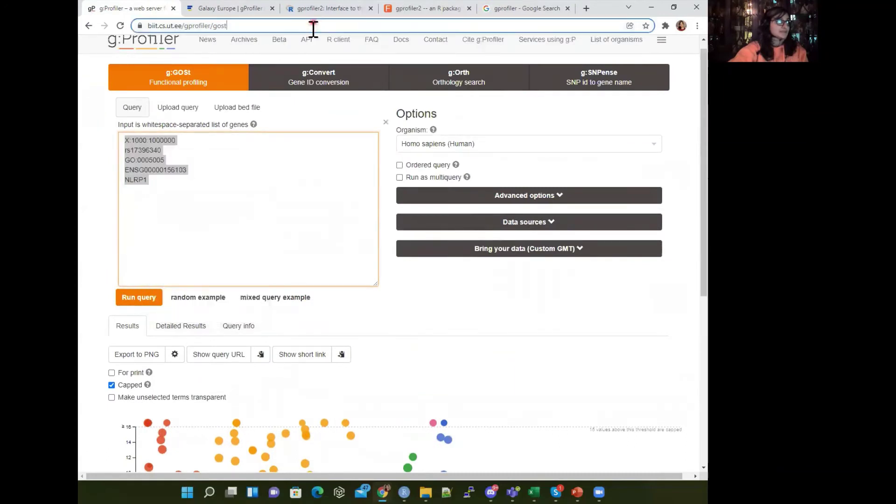
{"action": "left_click", "coordinate": [310, 81]}
{"action": "left_click", "coordinate": [178, 190]}
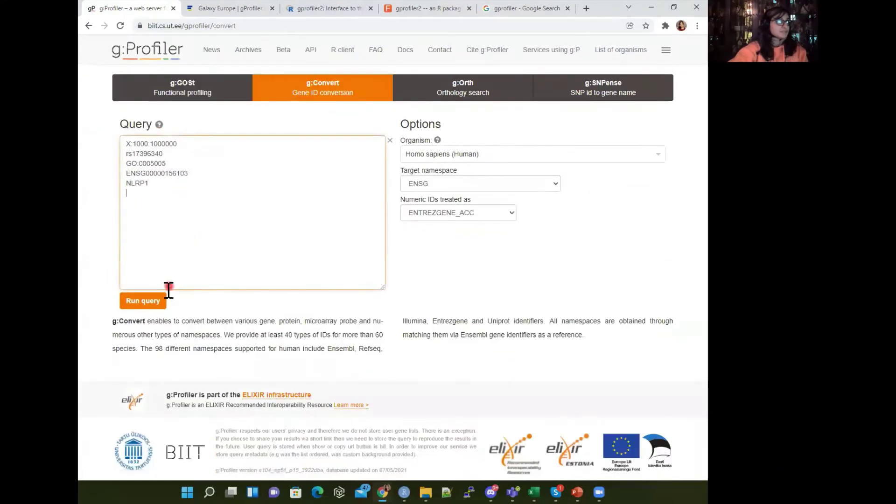
{"action": "left_click", "coordinate": [148, 304]}
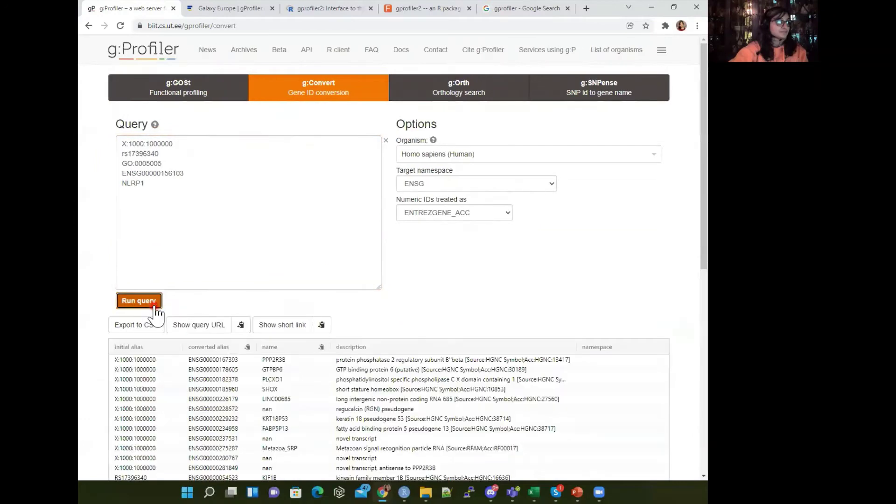
- Examine the g:Convert result table, comparing initial aliases with their converted ENSG aliases, names and descriptions
{"action": "scroll", "coordinate": [367, 281], "scroll_direction": "down", "scroll_amount": 3}
{"action": "left_click", "coordinate": [459, 360]}
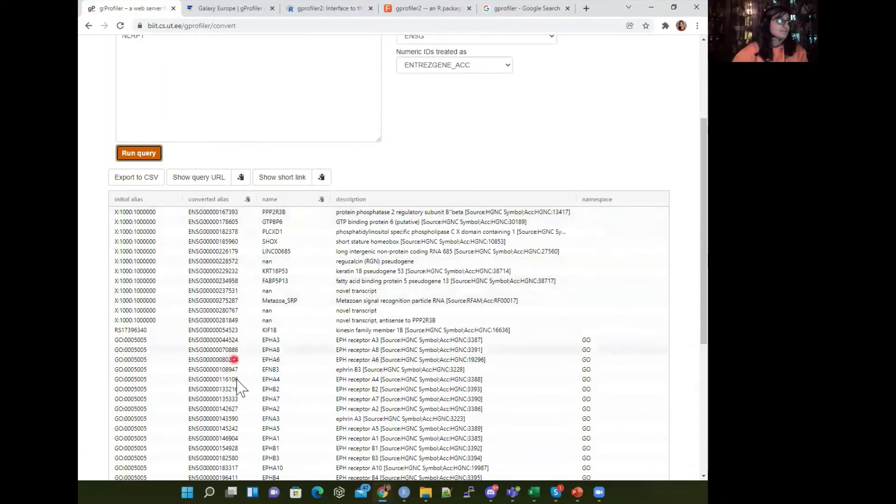
{"action": "scroll", "coordinate": [234, 327], "scroll_direction": "up", "scroll_amount": 3}
{"action": "scroll", "coordinate": [310, 362], "scroll_direction": "down", "scroll_amount": 3}
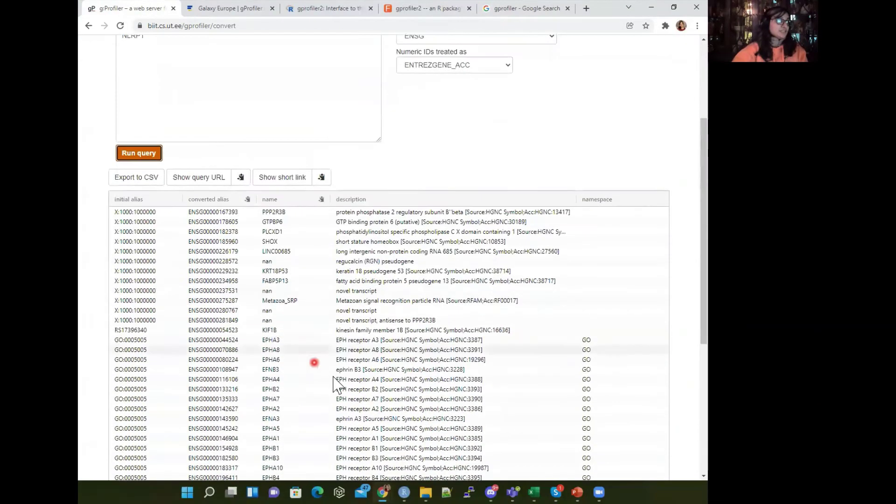
{"action": "scroll", "coordinate": [336, 224], "scroll_direction": "down", "scroll_amount": 4}
{"action": "scroll", "coordinate": [229, 367], "scroll_direction": "up", "scroll_amount": 4}
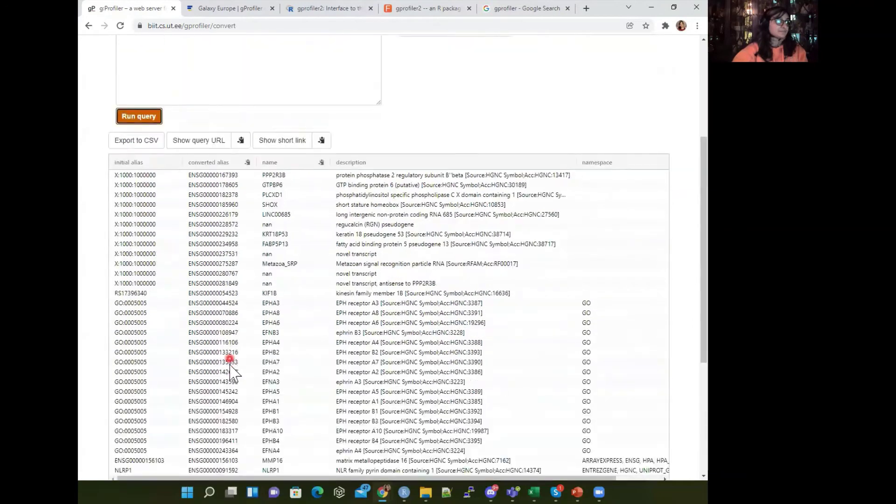
- Compare the g:Convert query entries and converted ENSG aliases with the Target Namespace list in the article's diagram
{"action": "left_click", "coordinate": [248, 7]}
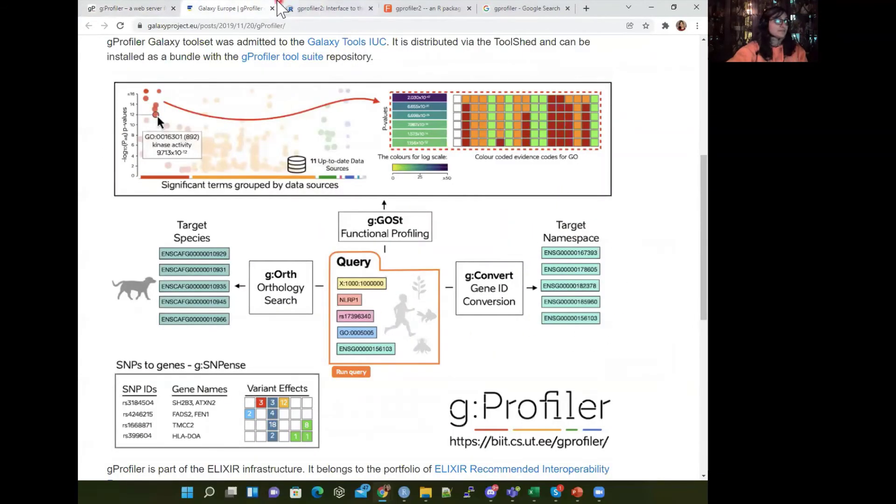
{"action": "left_click", "coordinate": [128, 8]}
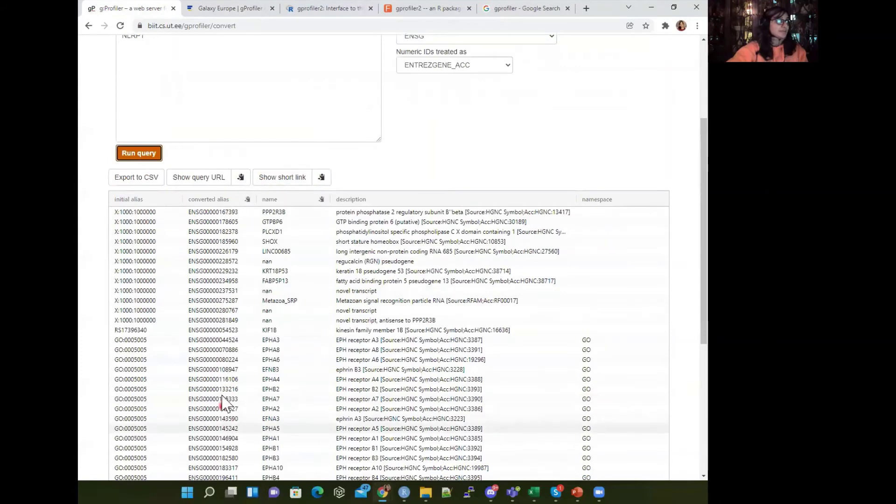
{"action": "scroll", "coordinate": [184, 214], "scroll_direction": "up", "scroll_amount": 2}
{"action": "left_click_drag", "start_coordinate": [172, 158], "coordinate": [89, 73]}
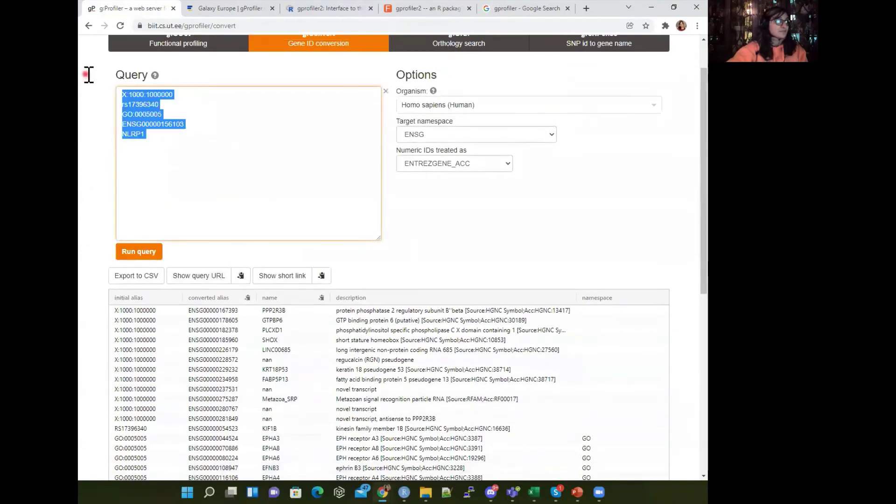
{"action": "left_click_drag", "start_coordinate": [215, 310], "coordinate": [240, 410]}
{"action": "left_click", "coordinate": [238, 409]}
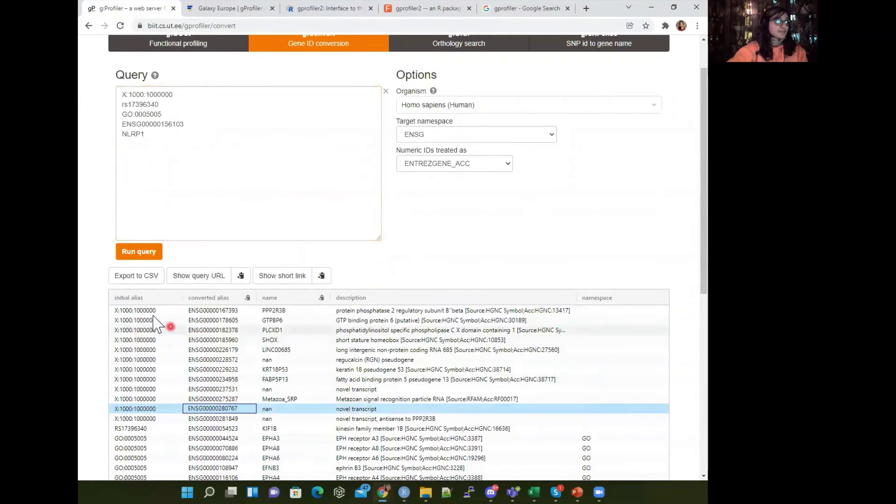
{"action": "left_click", "coordinate": [224, 8]}
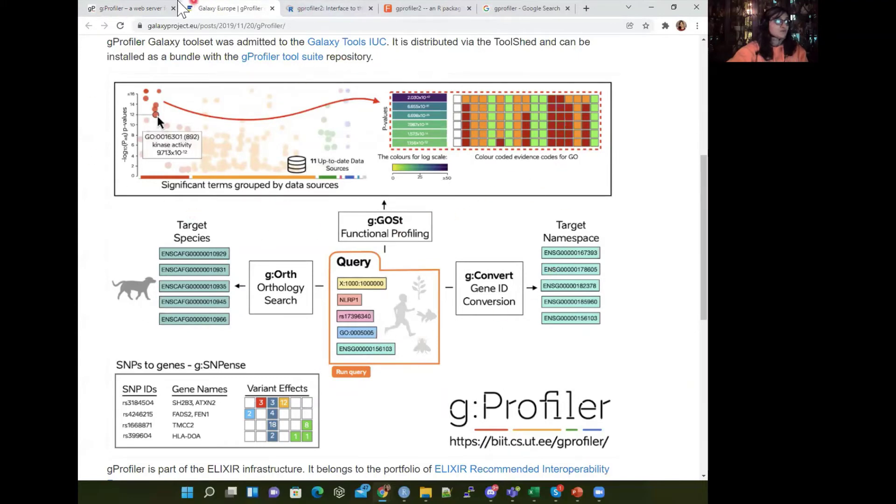
- Return to g:GOSt, review its Manhattan plot, and read through the GO:MF, GO:BP and GO:CC tables in the detailed results
{"action": "left_click", "coordinate": [140, 8]}
{"action": "scroll", "coordinate": [200, 203], "scroll_direction": "up", "scroll_amount": 1}
{"action": "left_click", "coordinate": [185, 92]}
{"action": "scroll", "coordinate": [346, 186], "scroll_direction": "down", "scroll_amount": 3}
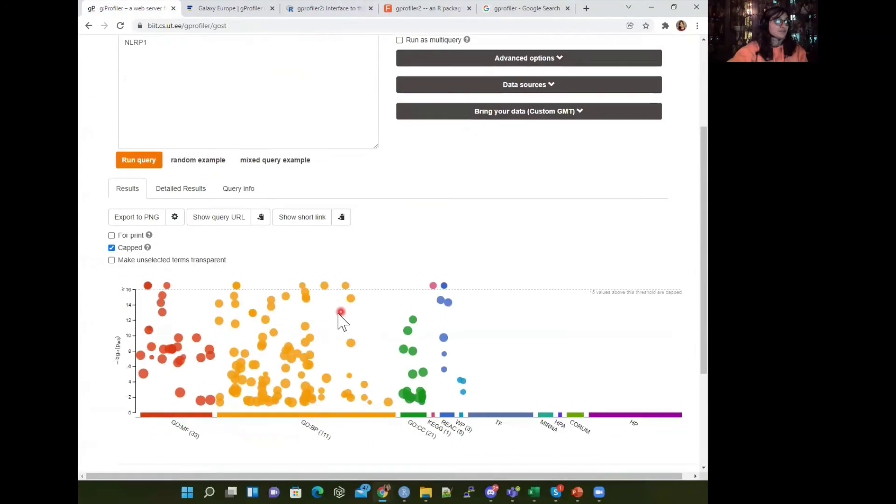
{"action": "scroll", "coordinate": [239, 287], "scroll_direction": "down", "scroll_amount": 1}
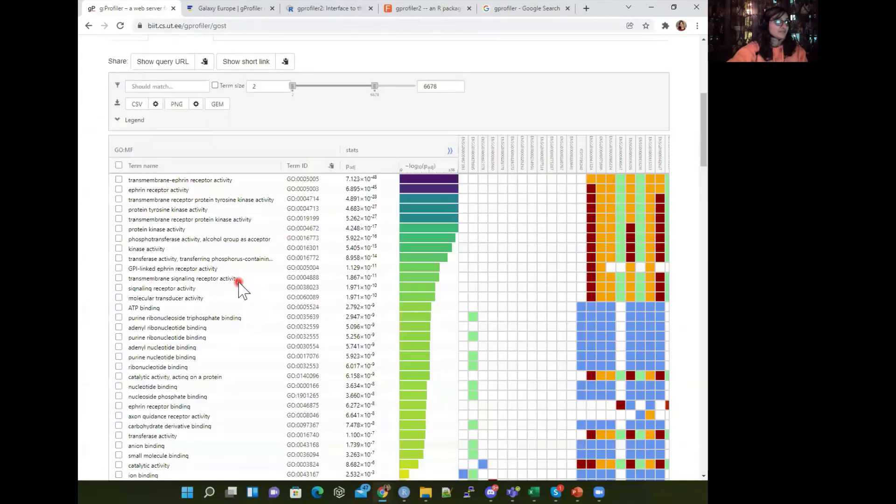
{"action": "scroll", "coordinate": [504, 298], "scroll_direction": "down", "scroll_amount": 10}
{"action": "scroll", "coordinate": [509, 341], "scroll_direction": "down", "scroll_amount": 10}
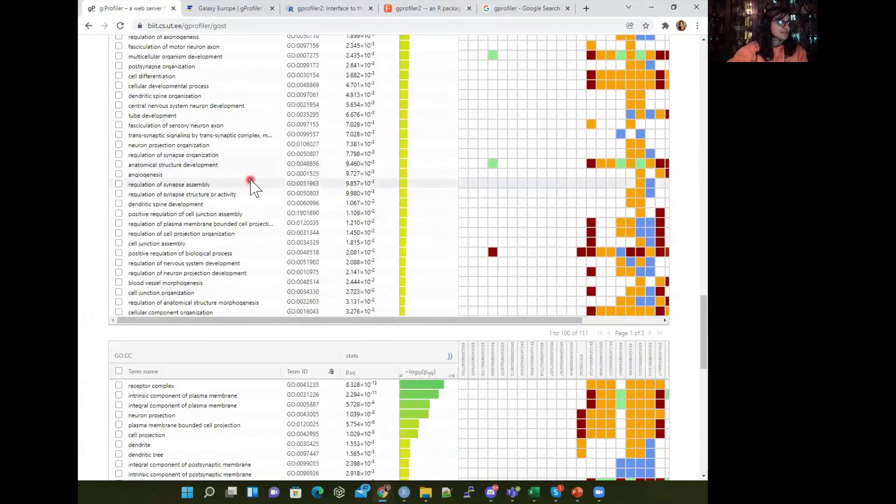
{"action": "scroll", "coordinate": [436, 410], "scroll_direction": "down", "scroll_amount": 4}
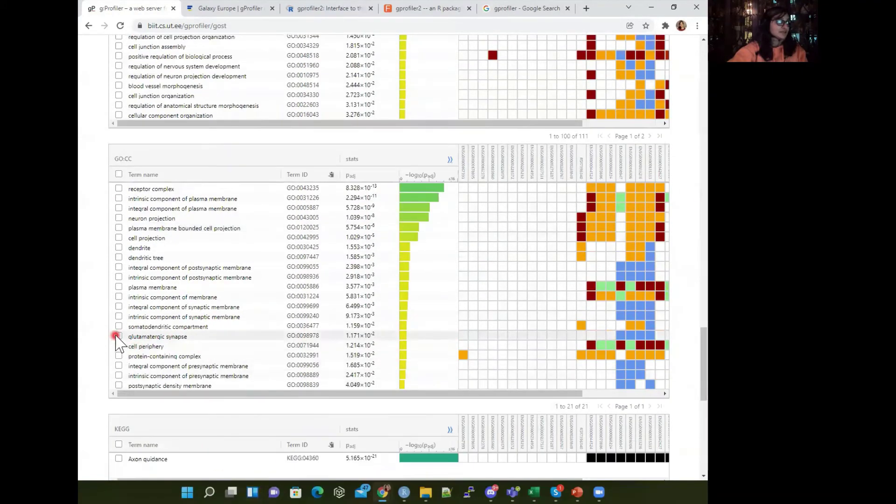
{"action": "scroll", "coordinate": [586, 344], "scroll_direction": "up", "scroll_amount": 20}
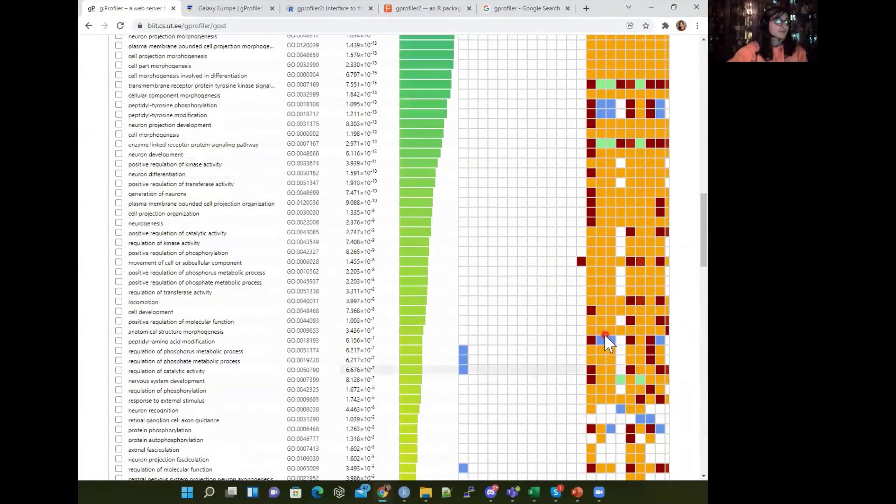
{"action": "scroll", "coordinate": [602, 340], "scroll_direction": "up", "scroll_amount": 15}
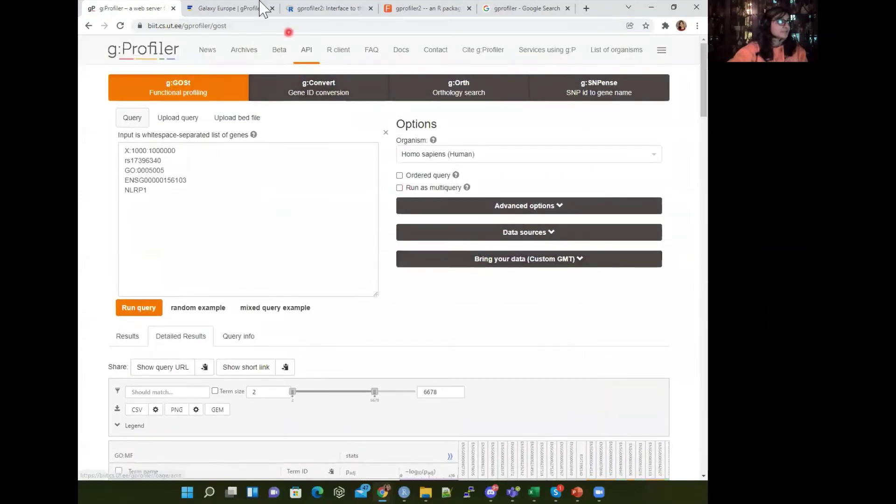
- Check the orthology search part of the article's diagram, and set g:Orth's target organism to Canis lupus familiaris (Dog)
{"action": "left_click", "coordinate": [231, 8]}
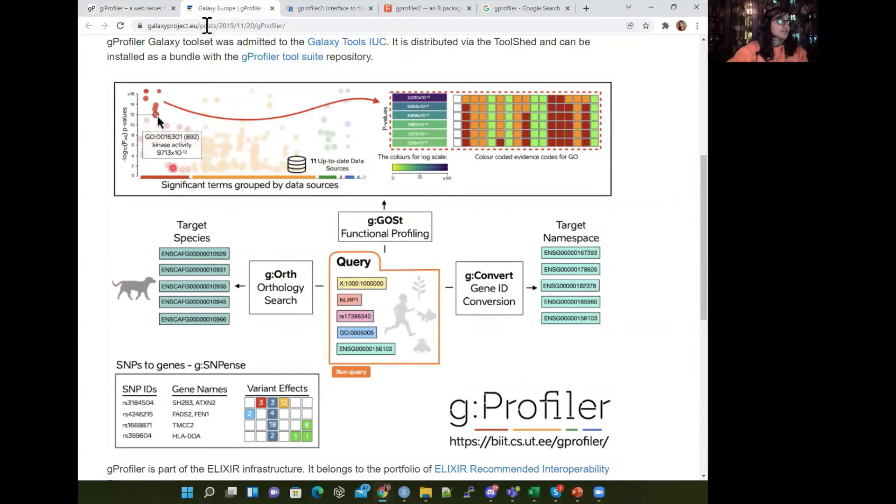
{"action": "left_click", "coordinate": [87, 4]}
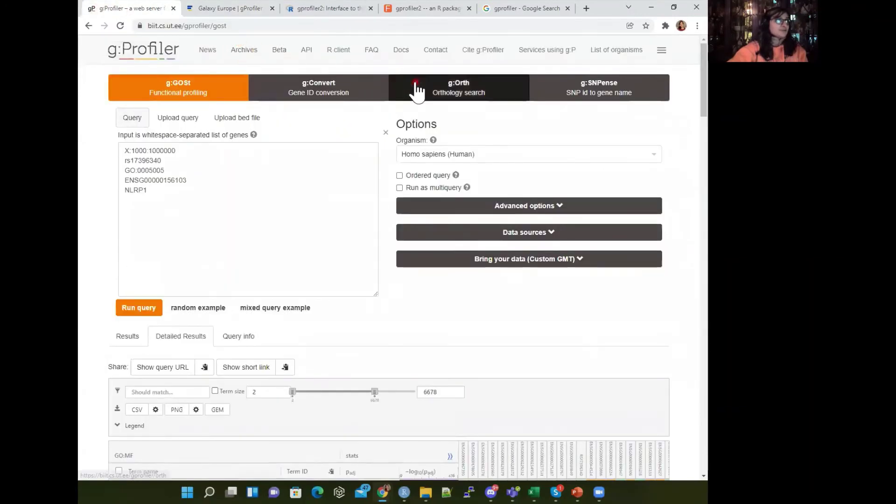
{"action": "left_click", "coordinate": [416, 89]}
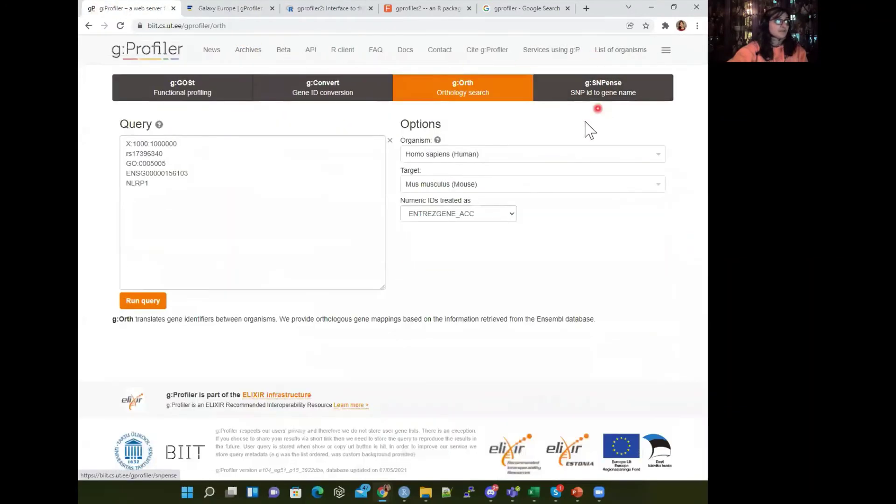
{"action": "left_click", "coordinate": [460, 185]}
{"action": "scroll", "coordinate": [472, 231], "scroll_direction": "down", "scroll_amount": 2}
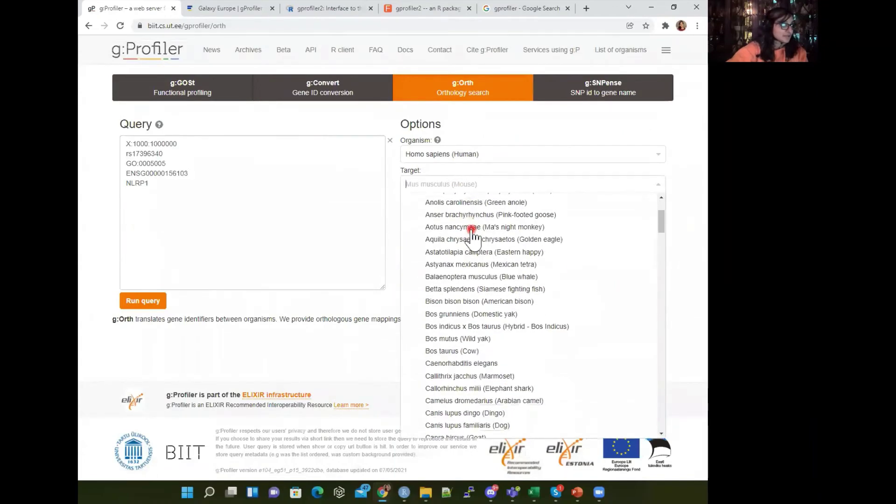
{"action": "scroll", "coordinate": [481, 357], "scroll_direction": "down", "scroll_amount": 2}
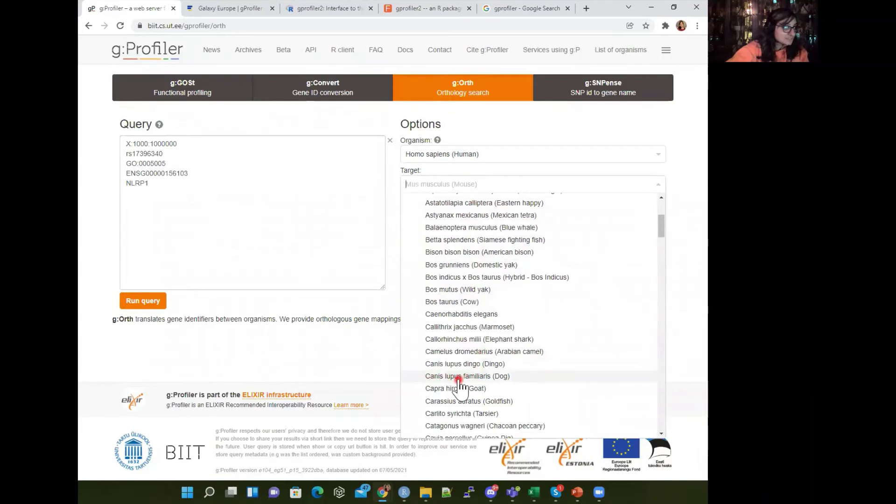
{"action": "left_click", "coordinate": [460, 377]}
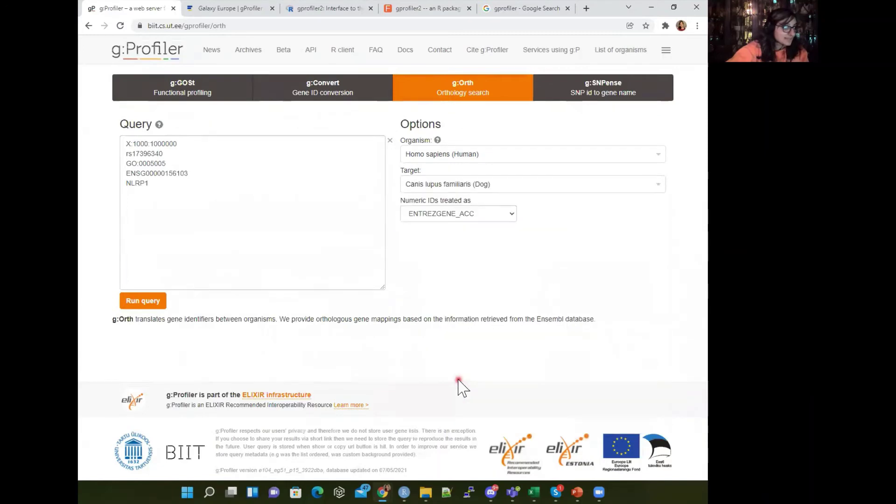
- Run the human-to-dog orthology search on the mixed query, and look through the complete ortholog table
{"action": "left_click", "coordinate": [150, 302]}
{"action": "scroll", "coordinate": [497, 208], "scroll_direction": "down", "scroll_amount": 3}
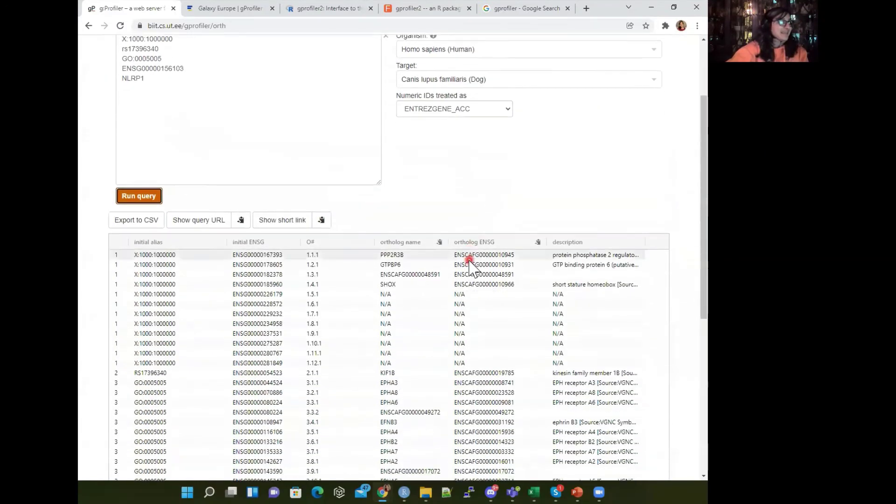
{"action": "scroll", "coordinate": [168, 374], "scroll_direction": "down", "scroll_amount": 2}
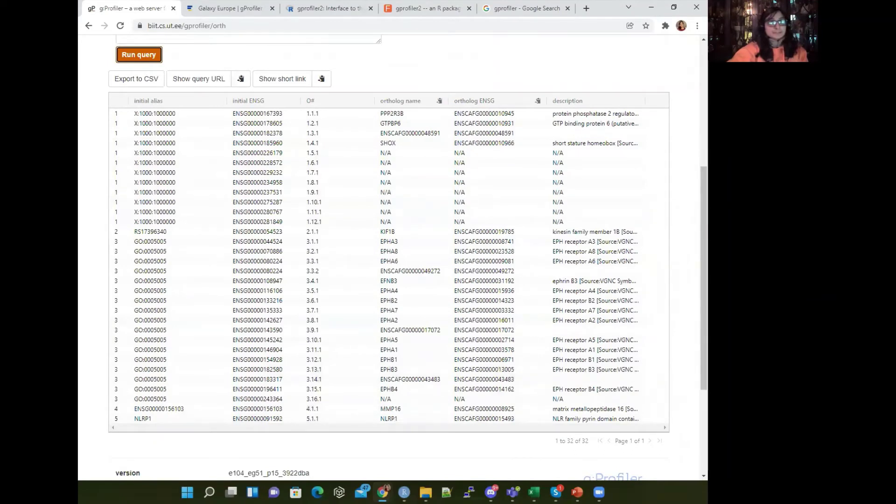
- Frame the initial alias and initial ENSG columns with a red rectangle, and label it "human"
{"action": "mouse_move", "coordinate": [114, 93]}
{"action": "left_mouse_down"}
{"action": "mouse_move", "coordinate": [196, 152]}
{"action": "mouse_move", "coordinate": [314, 465]}
{"action": "mouse_move", "coordinate": [297, 436]}
{"action": "left_mouse_up"}
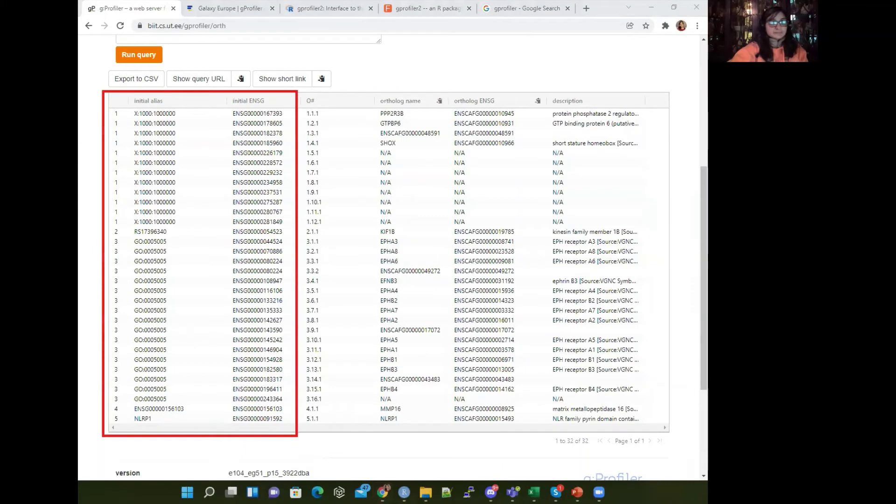
{"action": "left_click", "coordinate": [107, 438]}
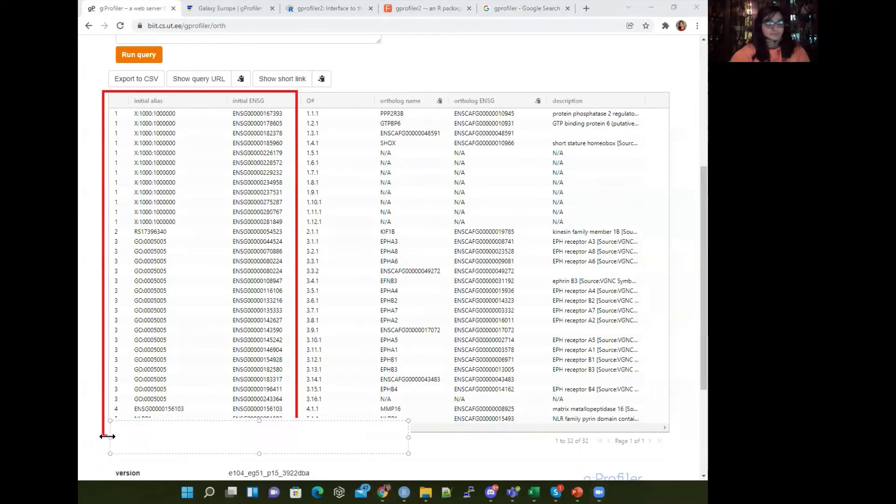
{"action": "type", "text": "human"}
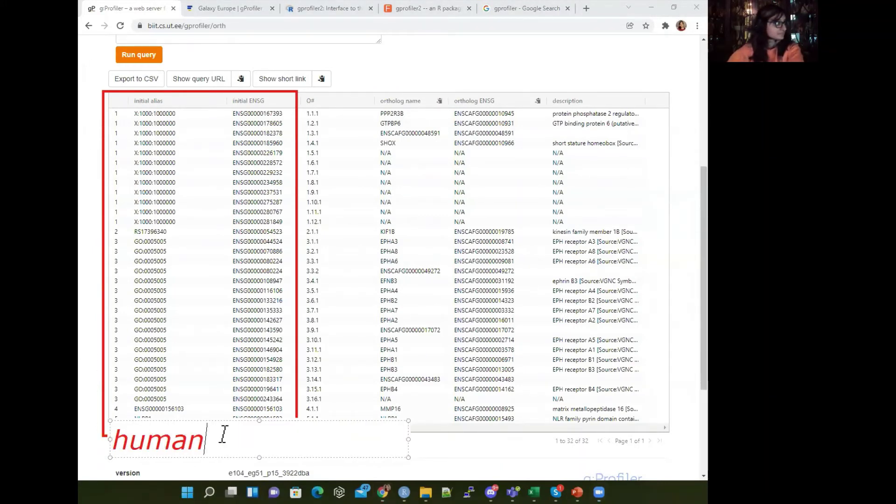
- Move the "human" label below its frame, and frame the ortholog columns in red with an orange "dogs" label above
{"action": "left_click_drag", "start_coordinate": [233, 420], "coordinate": [242, 433]}
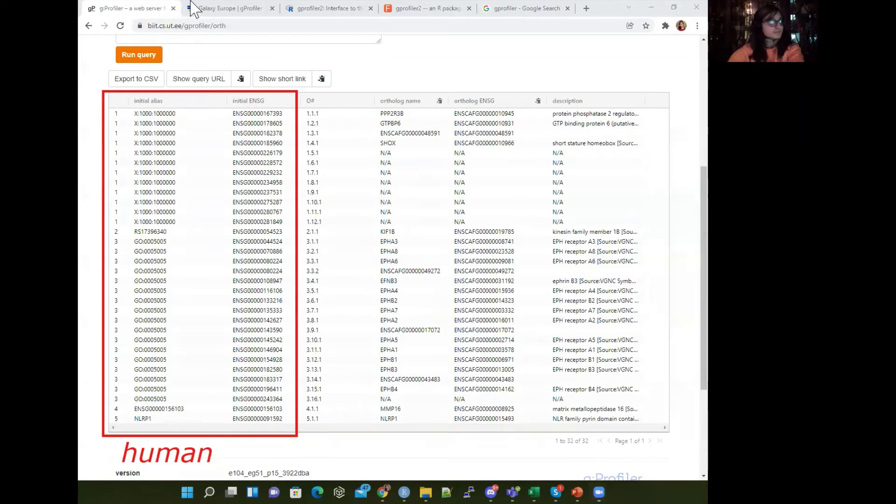
{"action": "mouse_move", "coordinate": [363, 91]}
{"action": "left_mouse_down"}
{"action": "mouse_move", "coordinate": [563, 418]}
{"action": "mouse_move", "coordinate": [668, 442]}
{"action": "left_mouse_up"}
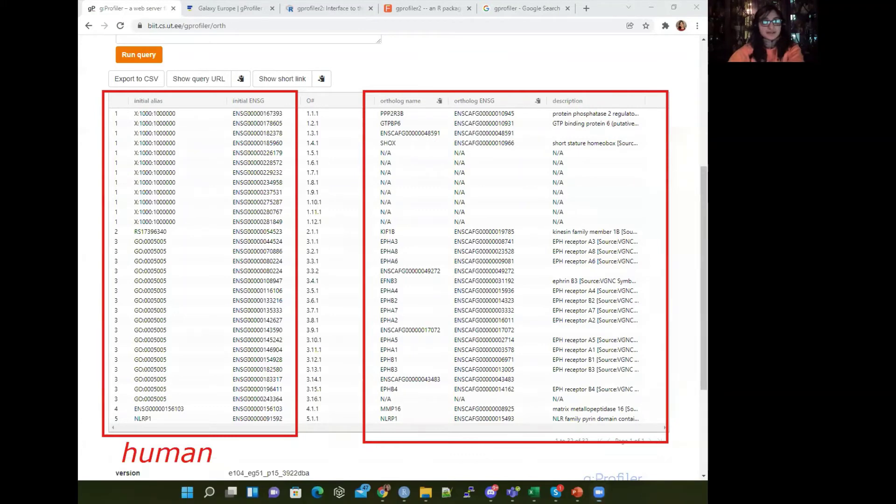
{"action": "left_click", "coordinate": [403, 84]}
{"action": "type", "text": "d"}
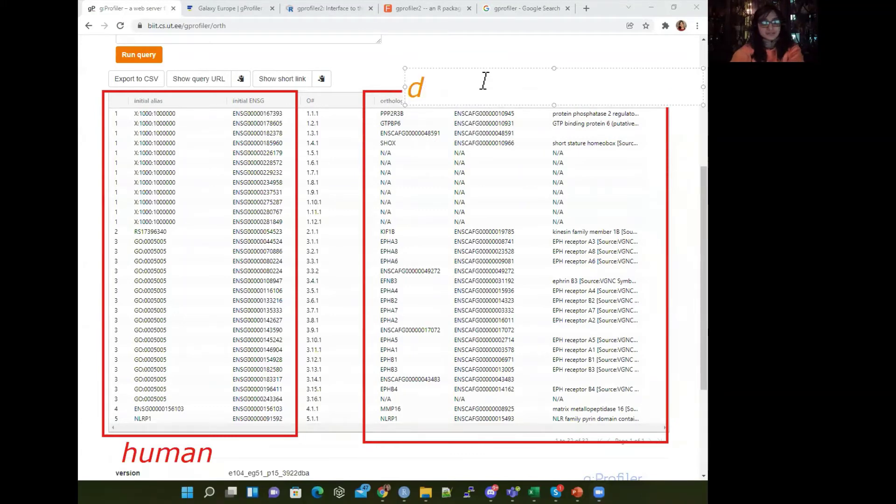
{"action": "type", "text": "ogs"}
{"action": "left_click_drag", "start_coordinate": [497, 67], "coordinate": [498, 58]}
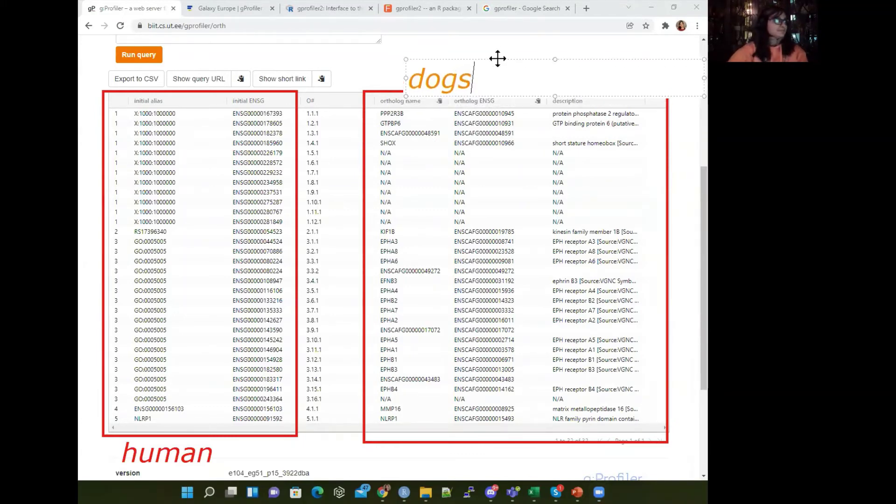
{"action": "left_click", "coordinate": [386, 195]}
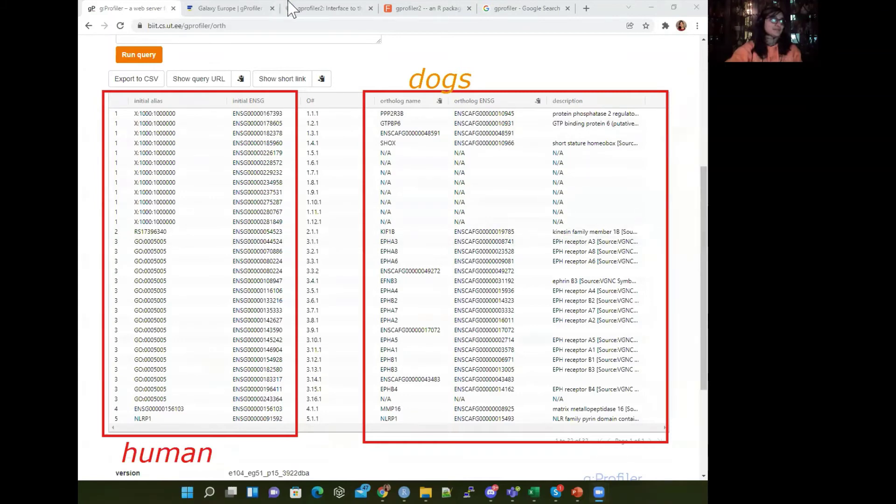
- Clear the frames and labels drawn over the ortholog table
{"action": "left_click", "coordinate": [215, 26]}
{"action": "double_click", "coordinate": [242, 26]}
{"action": "left_click", "coordinate": [417, 41]}
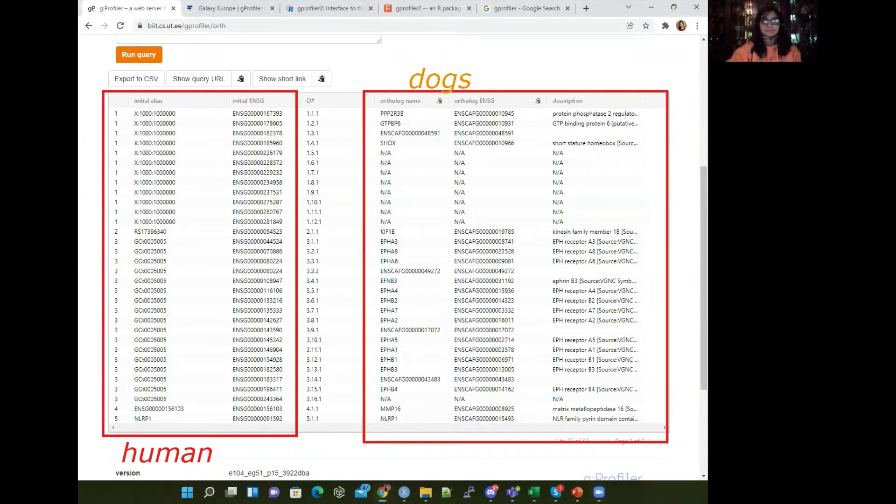
- Go back to g:Convert and look through its conversion results for the mixed query
{"action": "scroll", "coordinate": [294, 264], "scroll_direction": "up", "scroll_amount": 5}
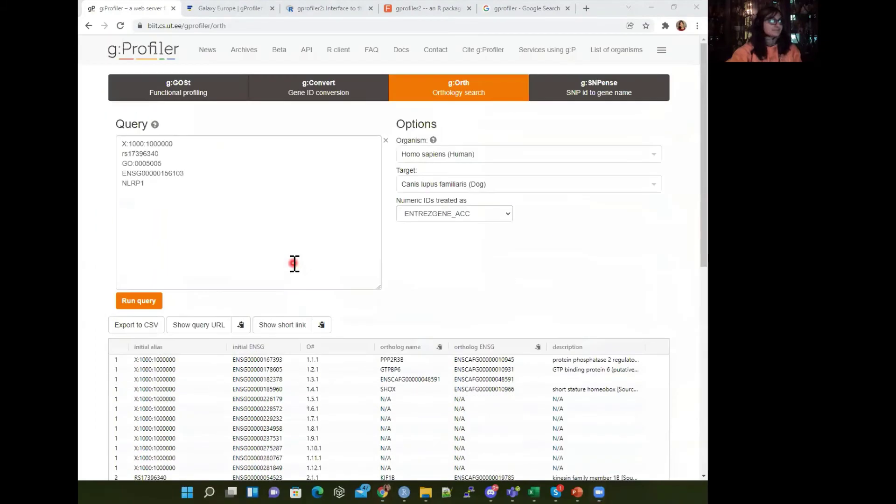
{"action": "left_click", "coordinate": [322, 101]}
{"action": "scroll", "coordinate": [214, 300], "scroll_direction": "down", "scroll_amount": 5}
{"action": "scroll", "coordinate": [266, 291], "scroll_direction": "up", "scroll_amount": 5}
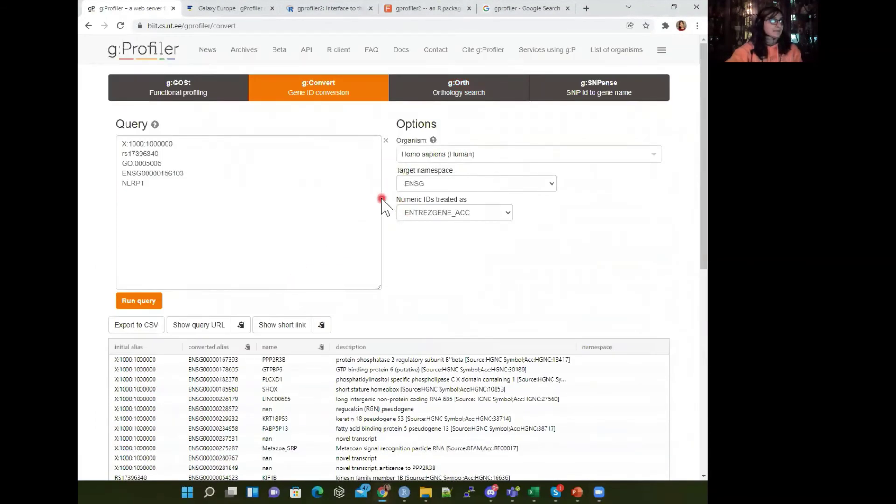
{"action": "scroll", "coordinate": [334, 241], "scroll_direction": "down", "scroll_amount": 6}
{"action": "scroll", "coordinate": [333, 240], "scroll_direction": "up", "scroll_amount": 4}
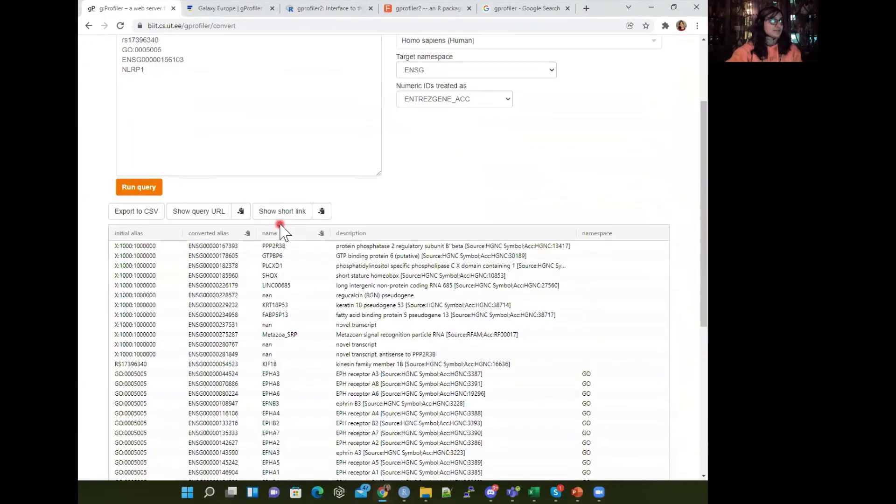
{"action": "scroll", "coordinate": [318, 196], "scroll_direction": "down", "scroll_amount": 3}
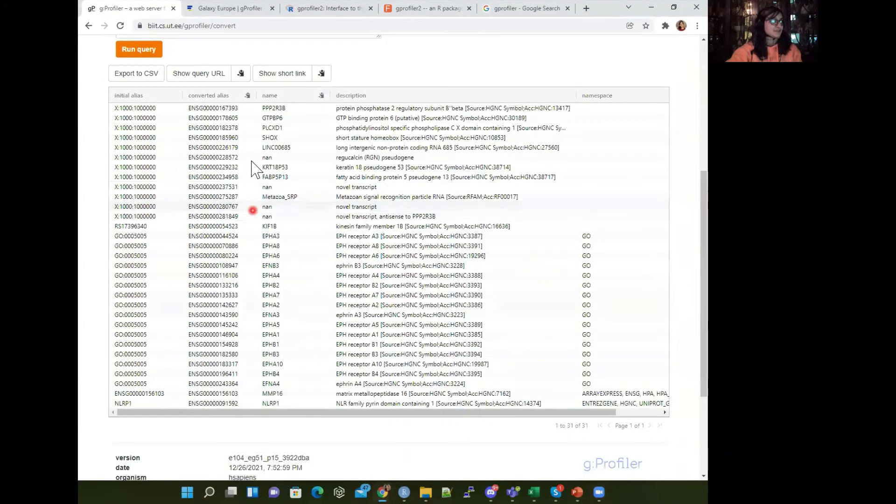
- Return to the Galaxy Europe article and stamp green check marks on the diagram's g:GOSt, g:Convert and g:Orth parts
{"action": "left_click", "coordinate": [234, 5]}
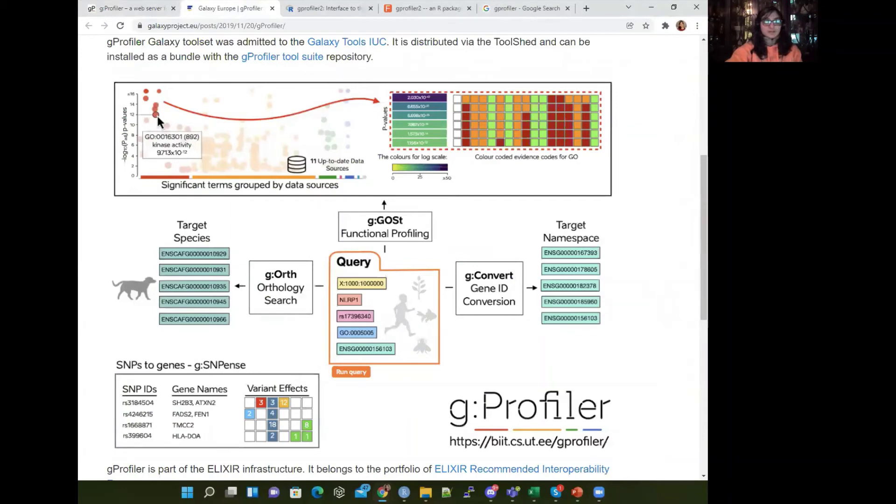
{"action": "left_click", "coordinate": [193, 100]}
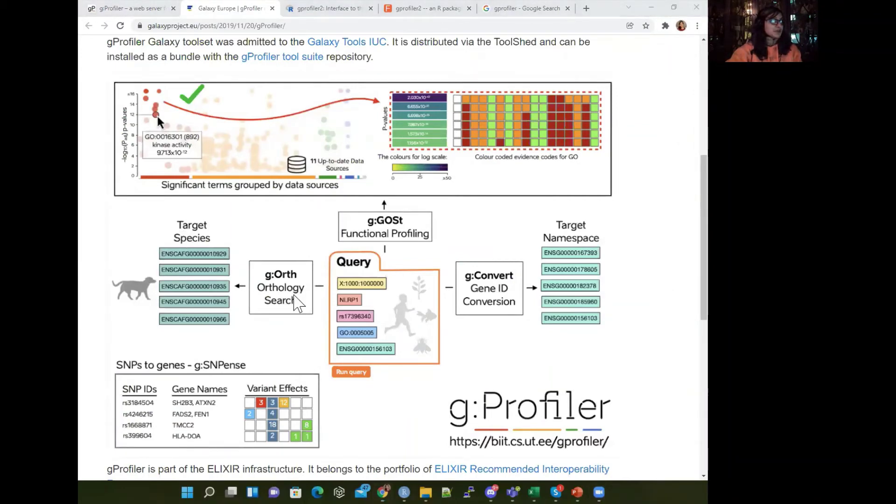
{"action": "left_click", "coordinate": [220, 236]}
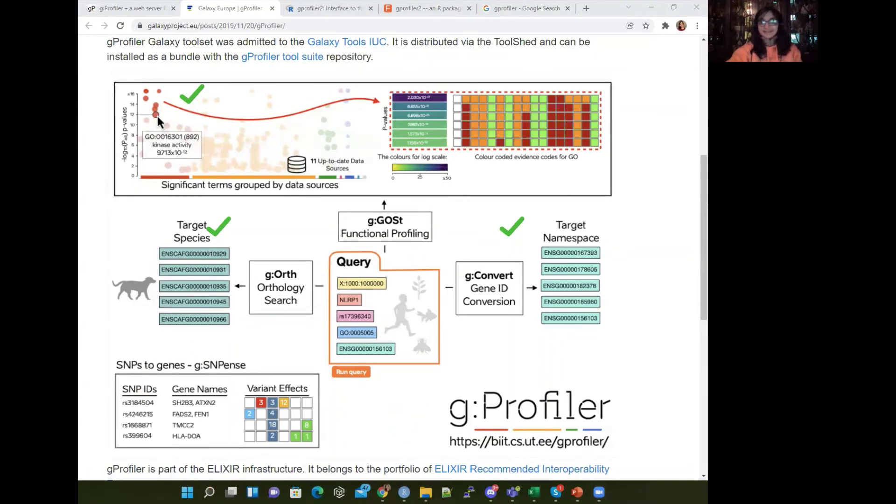
- Skim the rest of the Galaxy article down to the embedded gkz369.pdf, and return to its list of gProfiler tools
{"action": "scroll", "coordinate": [158, 116], "scroll_direction": "down", "scroll_amount": 7}
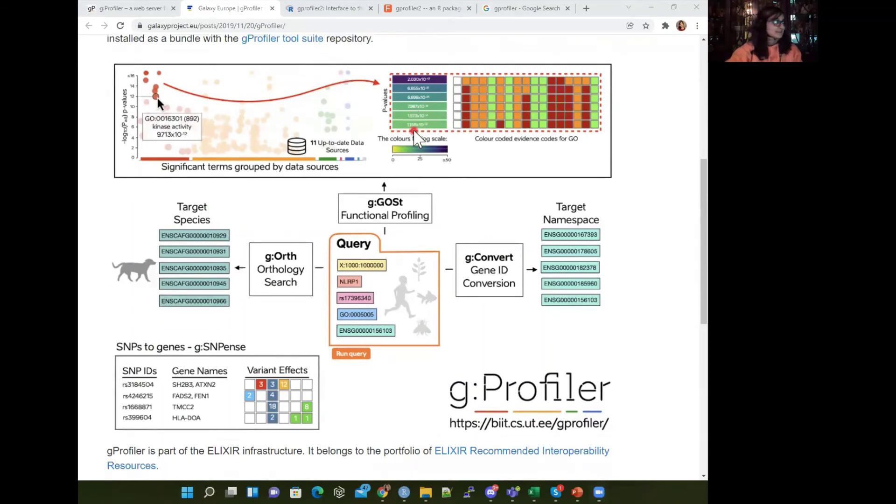
{"action": "scroll", "coordinate": [397, 275], "scroll_direction": "down", "scroll_amount": 4}
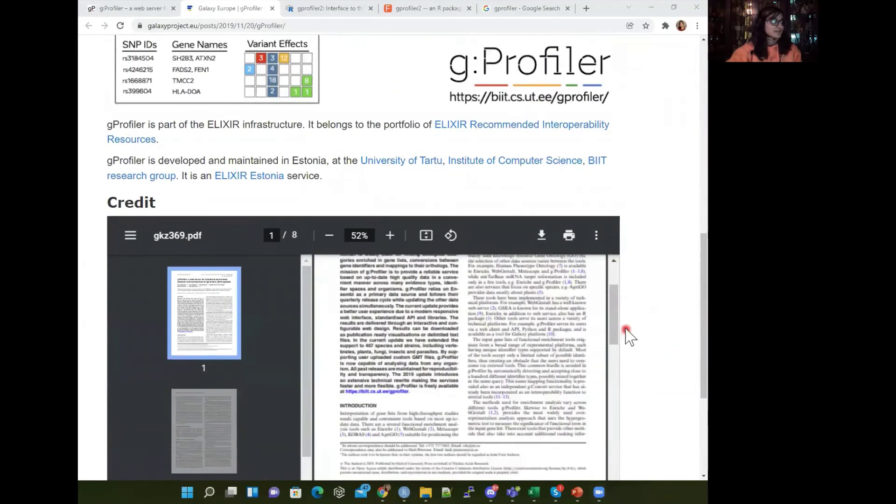
{"action": "scroll", "coordinate": [611, 286], "scroll_direction": "up", "scroll_amount": 4}
{"action": "scroll", "coordinate": [672, 266], "scroll_direction": "down", "scroll_amount": 3}
{"action": "scroll", "coordinate": [672, 265], "scroll_direction": "down", "scroll_amount": 4}
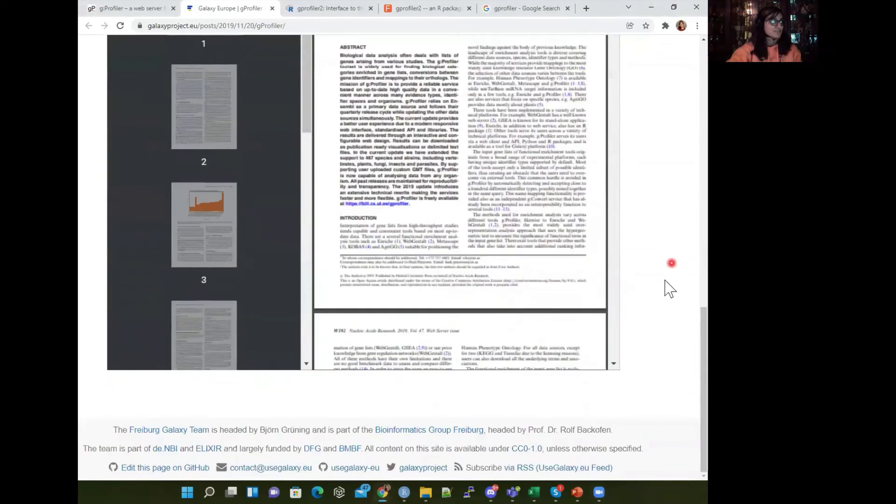
{"action": "scroll", "coordinate": [615, 302], "scroll_direction": "up", "scroll_amount": 20}
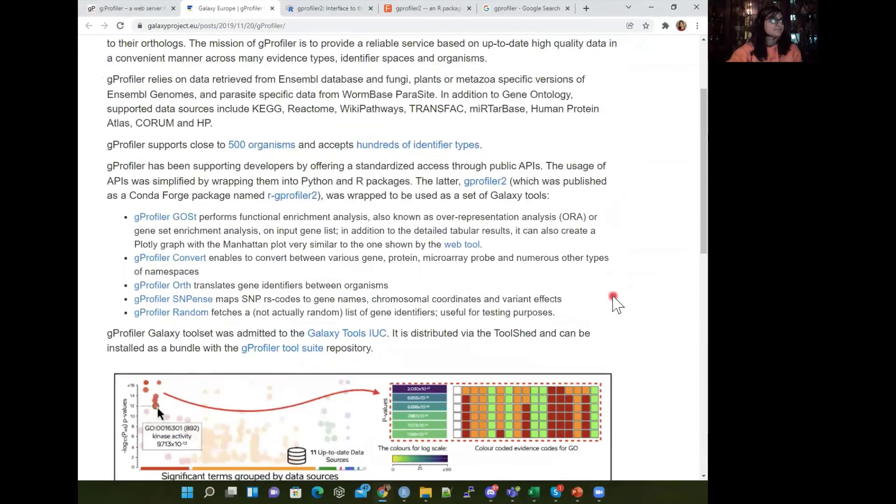
- Switch to the gprofiler2 PDF manual, go to its first page, and highlight the package title
{"action": "left_click", "coordinate": [326, 8]}
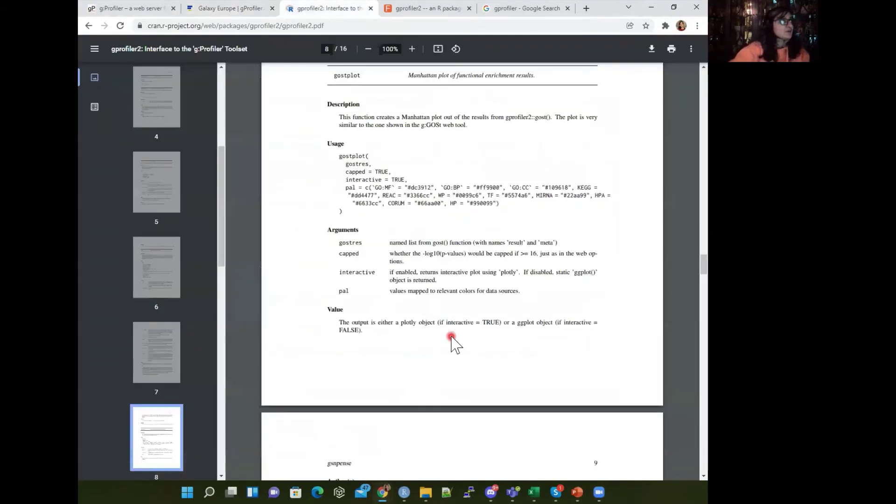
{"action": "scroll", "coordinate": [456, 344], "scroll_direction": "up", "scroll_amount": 5}
{"action": "left_click_drag", "start_coordinate": [676, 228], "coordinate": [678, 70]}
{"action": "scroll", "coordinate": [495, 176], "scroll_direction": "down", "scroll_amount": 2}
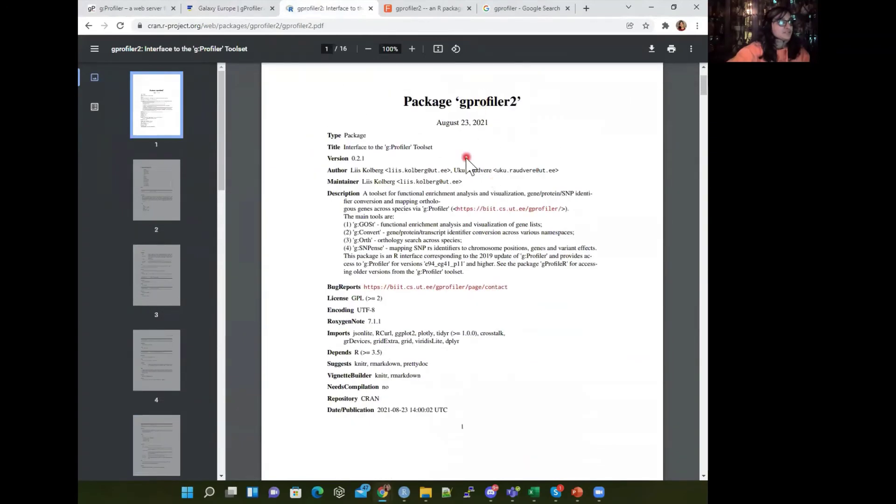
{"action": "left_click_drag", "start_coordinate": [393, 104], "coordinate": [517, 104]}
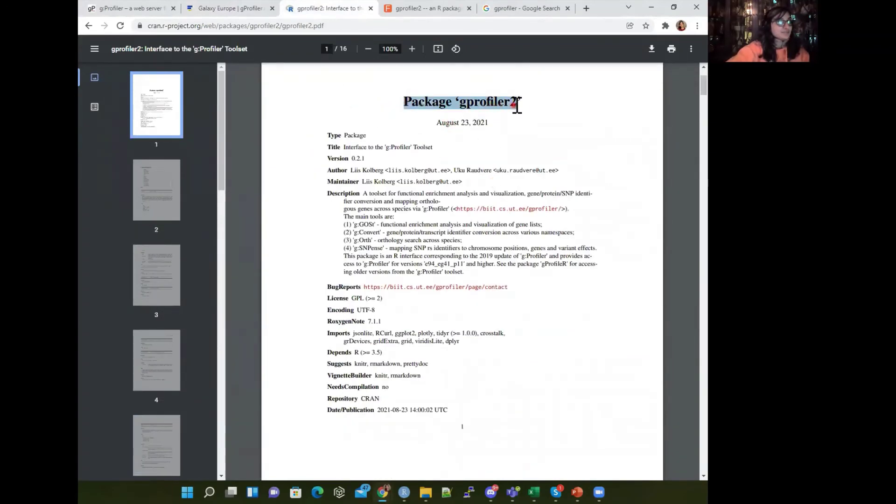
{"action": "left_click", "coordinate": [528, 106]}
- Read the four main tools in the package description, highlighting the g:GOSt, g:Convert, g:Orth and g:SNPense lines in turn
{"action": "scroll", "coordinate": [531, 224], "scroll_direction": "down", "scroll_amount": 4}
{"action": "scroll", "coordinate": [531, 220], "scroll_direction": "up", "scroll_amount": 3}
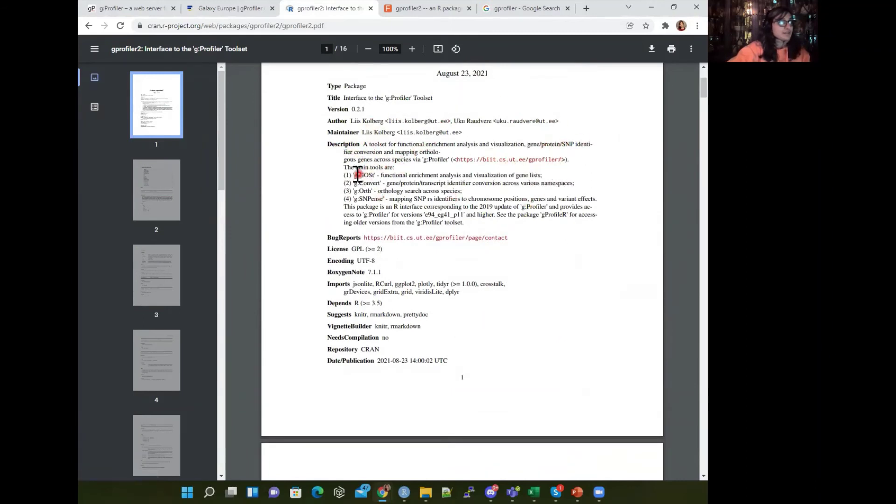
{"action": "left_click_drag", "start_coordinate": [345, 175], "coordinate": [376, 176]}
{"action": "left_click_drag", "start_coordinate": [500, 173], "coordinate": [579, 174]}
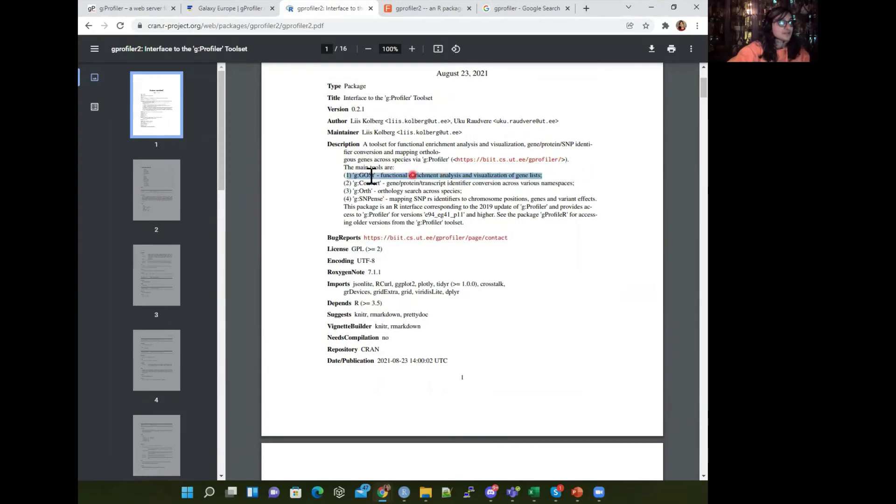
{"action": "left_click_drag", "start_coordinate": [346, 183], "coordinate": [575, 183]}
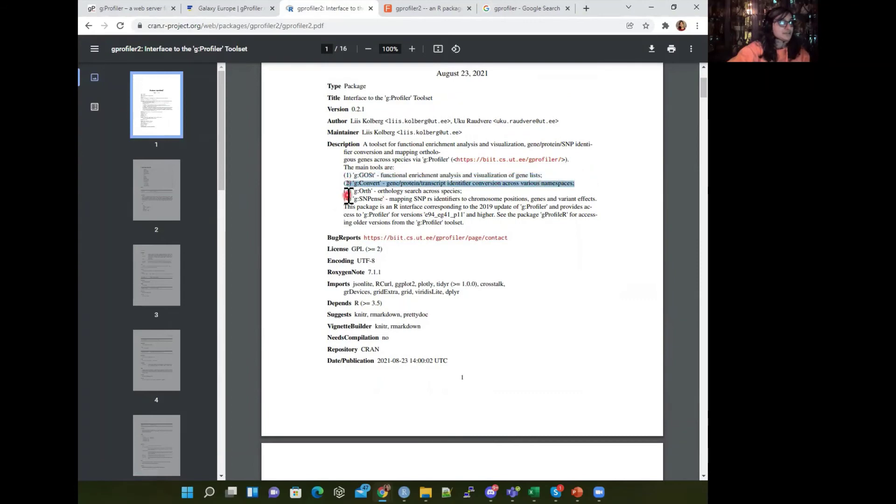
{"action": "left_click_drag", "start_coordinate": [358, 191], "coordinate": [463, 190]}
{"action": "left_click_drag", "start_coordinate": [349, 199], "coordinate": [598, 200]}
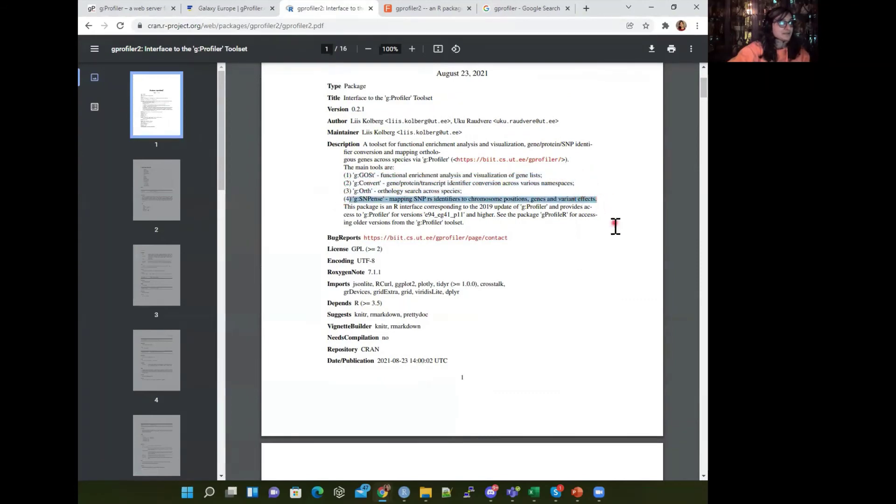
{"action": "left_click_drag", "start_coordinate": [521, 224], "coordinate": [493, 239]}
{"action": "left_click", "coordinate": [549, 231]}
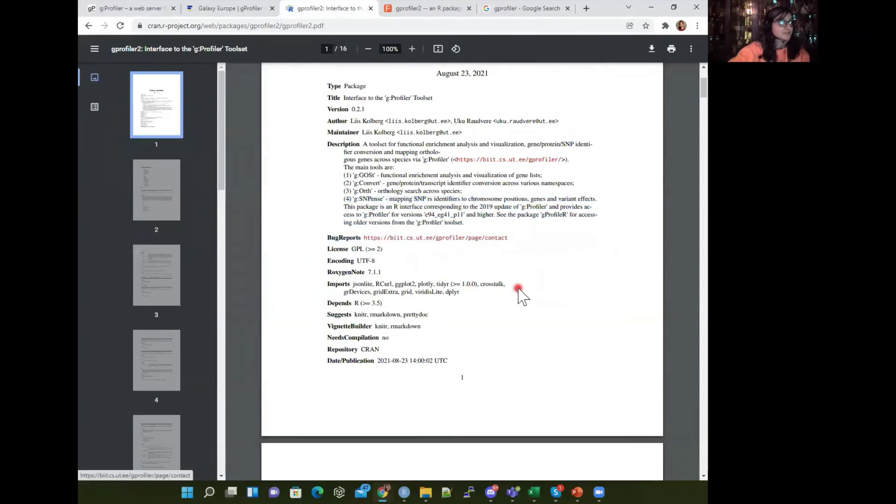
- Find the gorth entry on page 5 of the manual and highlight how its description defines the retrieved target organism genes
{"action": "scroll", "coordinate": [518, 293], "scroll_direction": "down", "scroll_amount": 12}
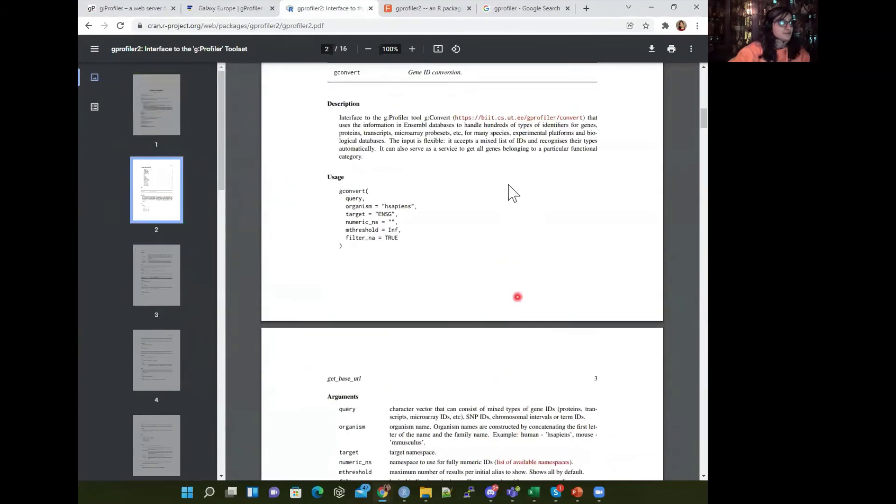
{"action": "scroll", "coordinate": [467, 305], "scroll_direction": "down", "scroll_amount": 10}
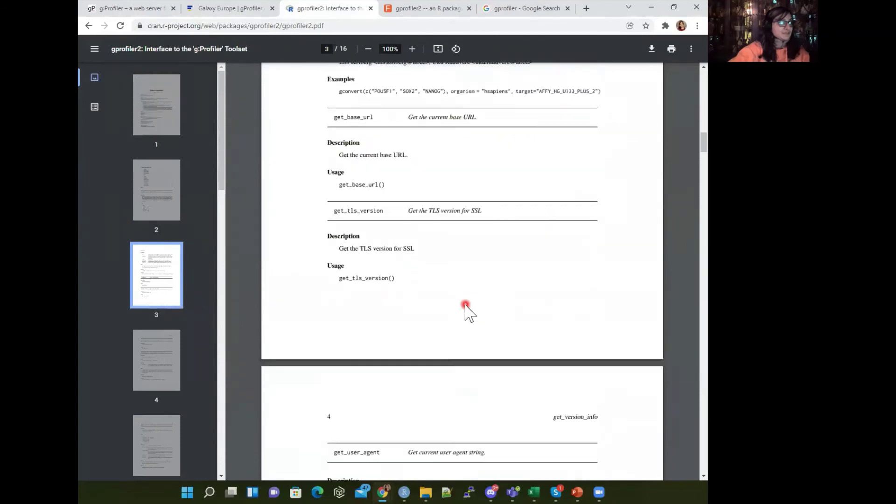
{"action": "scroll", "coordinate": [466, 305], "scroll_direction": "down", "scroll_amount": 1}
{"action": "scroll", "coordinate": [457, 274], "scroll_direction": "down", "scroll_amount": 12}
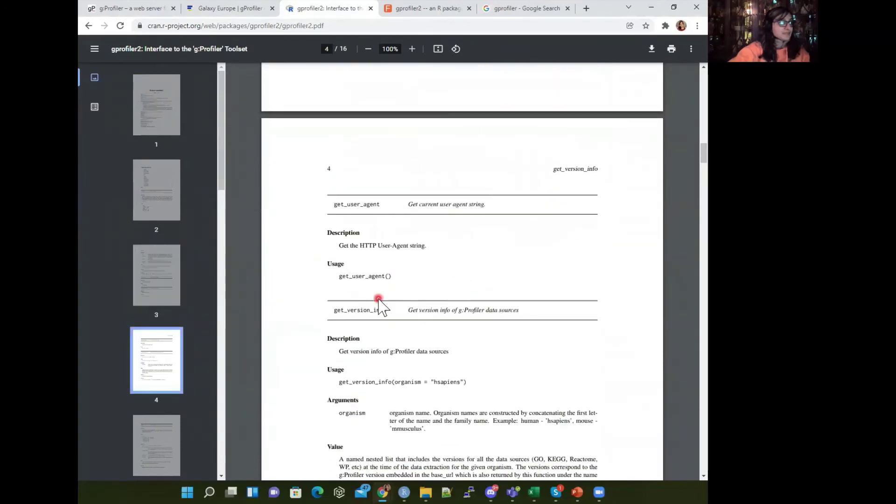
{"action": "scroll", "coordinate": [342, 304], "scroll_direction": "down", "scroll_amount": 2}
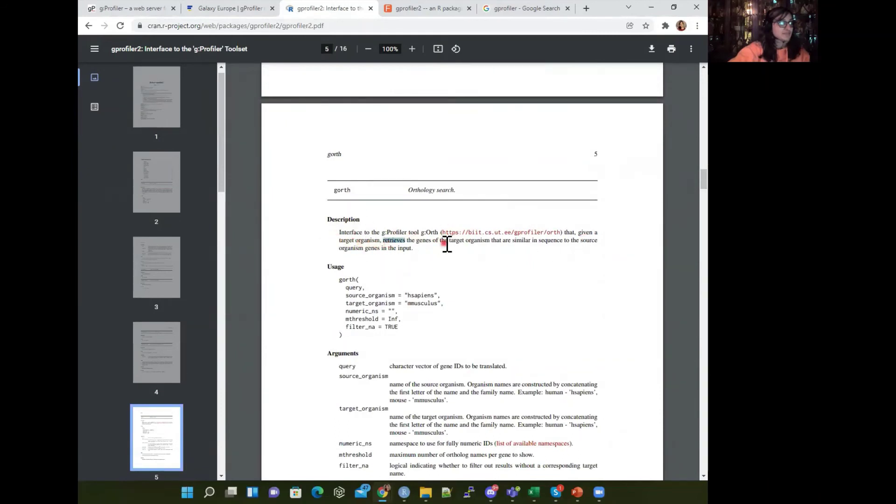
{"action": "left_click_drag", "start_coordinate": [498, 240], "coordinate": [528, 251]}
{"action": "left_click_drag", "start_coordinate": [435, 262], "coordinate": [412, 248]}
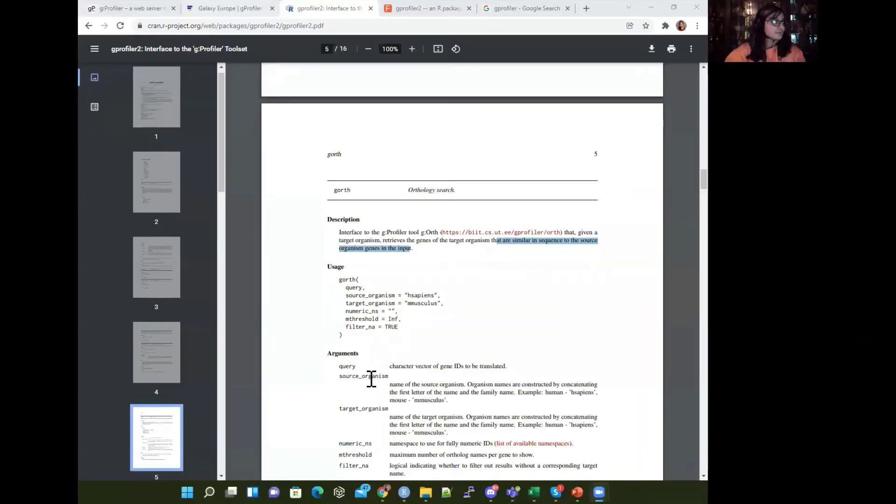
- Examine the gorth usage code, highlighting the source_organism, target_organism and query arguments and finally the whole function call
{"action": "scroll", "coordinate": [371, 380], "scroll_direction": "down", "scroll_amount": 10}
{"action": "scroll", "coordinate": [370, 380], "scroll_direction": "up", "scroll_amount": 8}
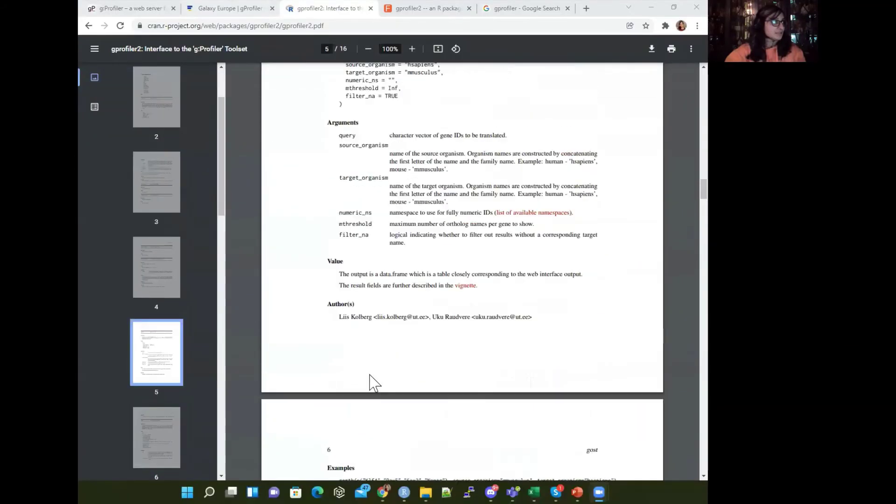
{"action": "left_click_drag", "start_coordinate": [346, 195], "coordinate": [436, 197]}
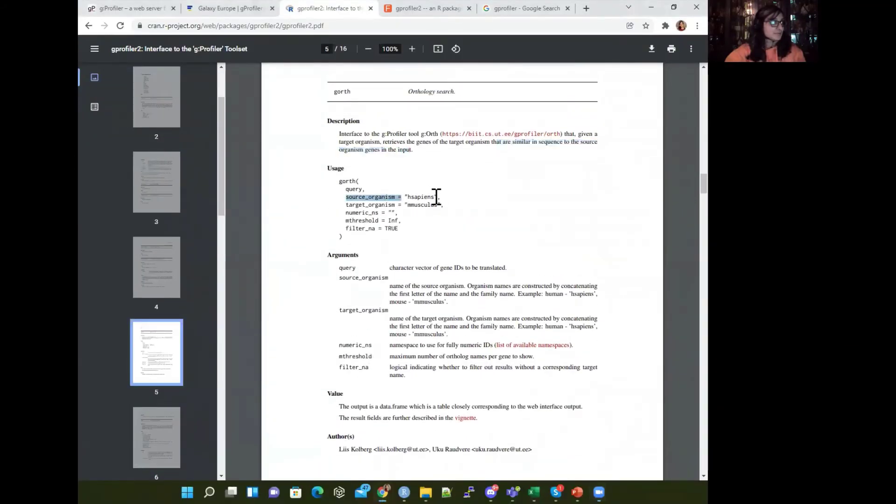
{"action": "left_click_drag", "start_coordinate": [344, 206], "coordinate": [444, 210]}
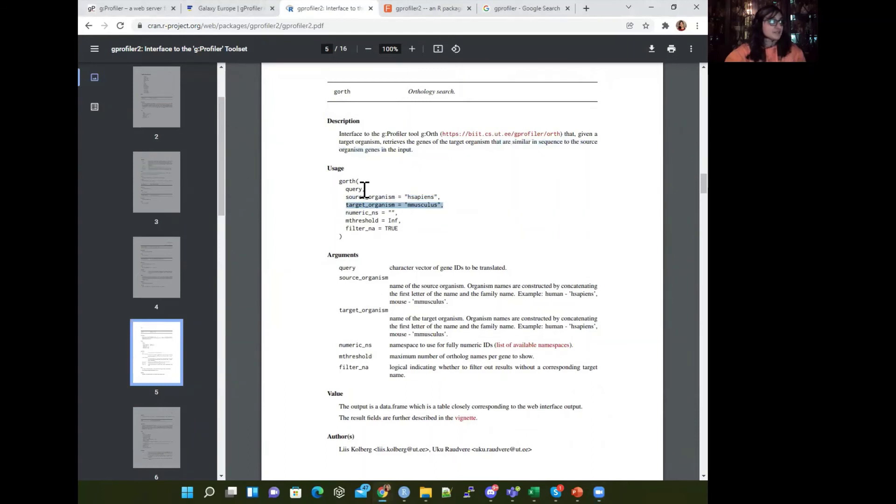
{"action": "left_click_drag", "start_coordinate": [365, 189], "coordinate": [335, 185]}
{"action": "left_click_drag", "start_coordinate": [389, 268], "coordinate": [515, 267]}
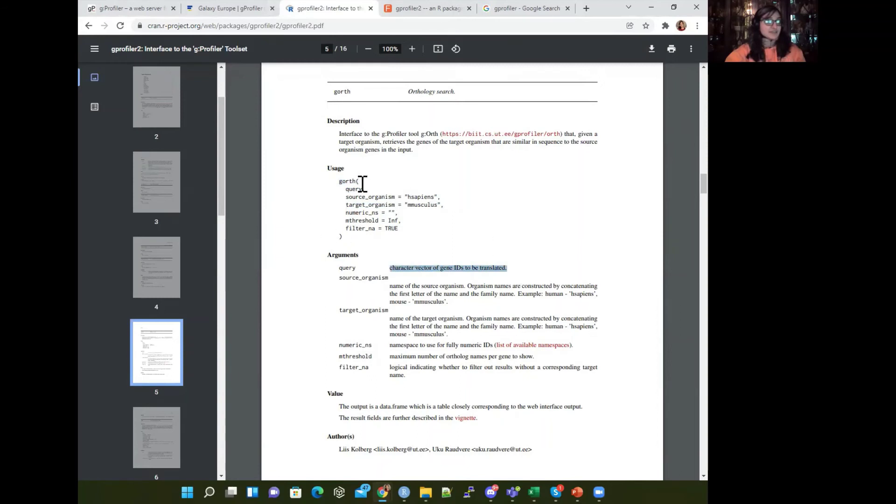
{"action": "left_click_drag", "start_coordinate": [335, 182], "coordinate": [345, 243]}
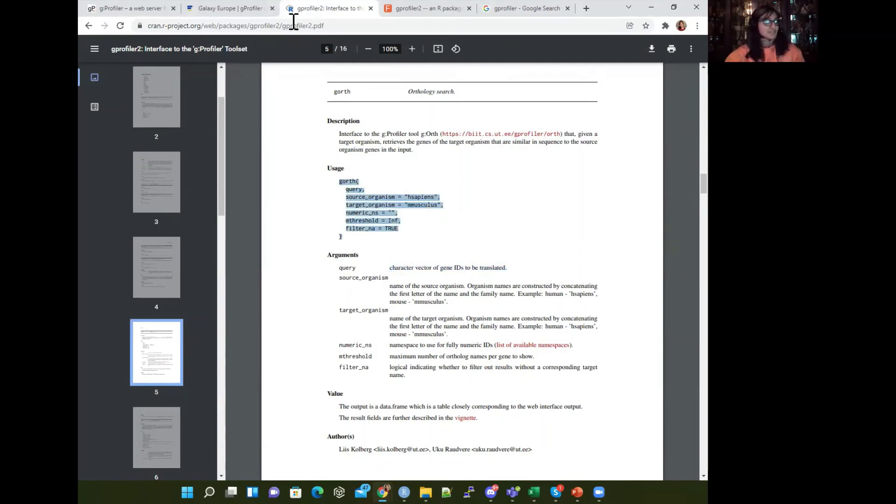
- Switch to g:Profiler, run the mixed query in g:Orth with Canis lupus familiaris (Dog) as target, and review the ortholog table
{"action": "left_click", "coordinate": [234, 8]}
{"action": "left_click", "coordinate": [156, 8]}
{"action": "scroll", "coordinate": [198, 72], "scroll_direction": "up", "scroll_amount": 5}
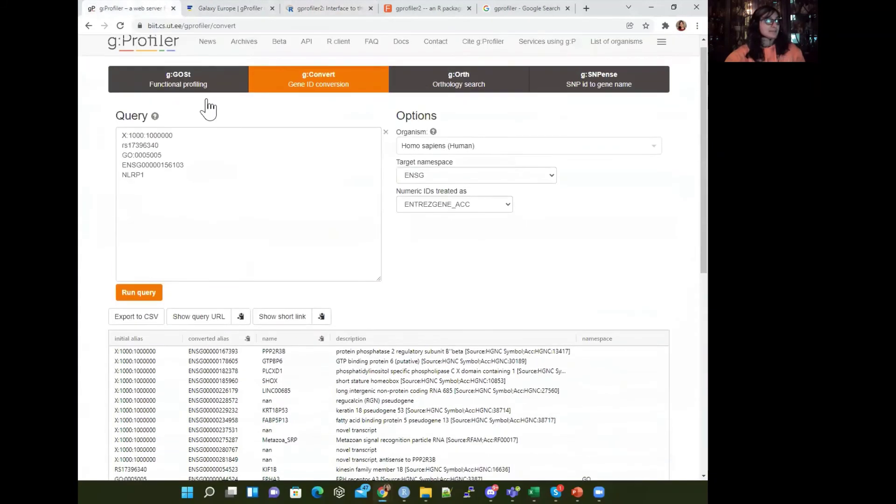
{"action": "left_click", "coordinate": [457, 89]}
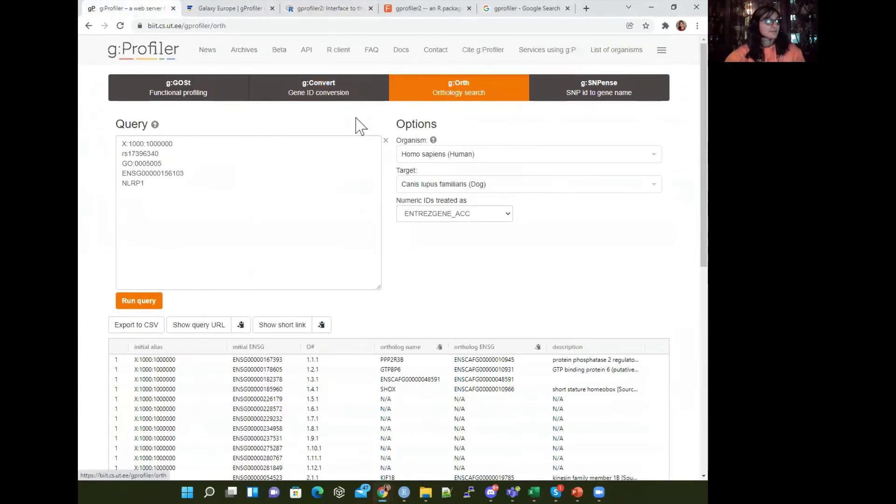
{"action": "left_click", "coordinate": [144, 274]}
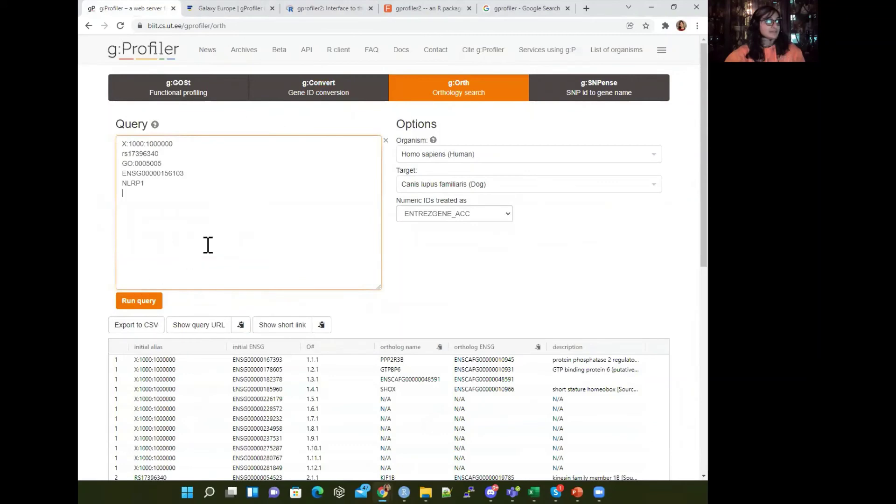
{"action": "left_click", "coordinate": [140, 301]}
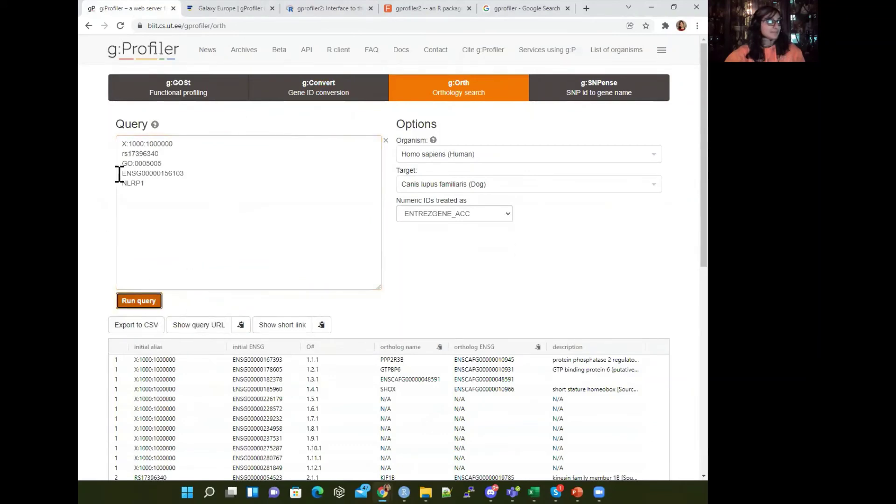
{"action": "scroll", "coordinate": [262, 312], "scroll_direction": "down", "scroll_amount": 4}
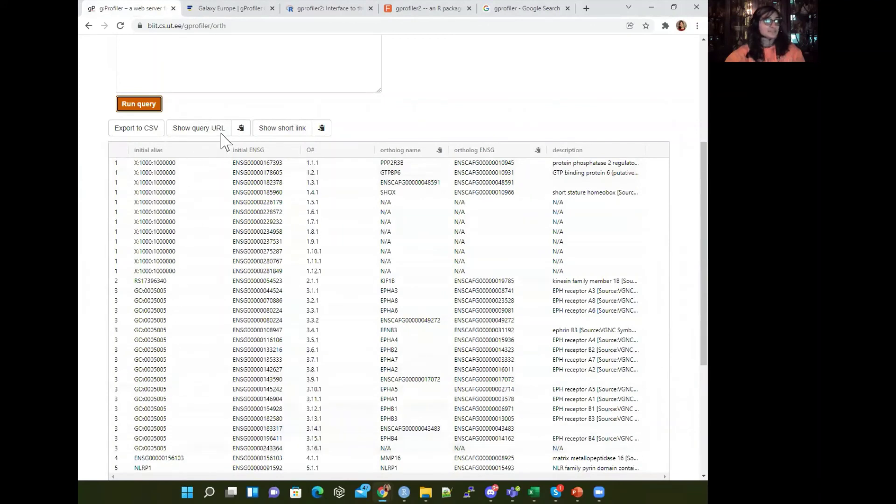
{"action": "scroll", "coordinate": [441, 140], "scroll_direction": "down", "scroll_amount": 1}
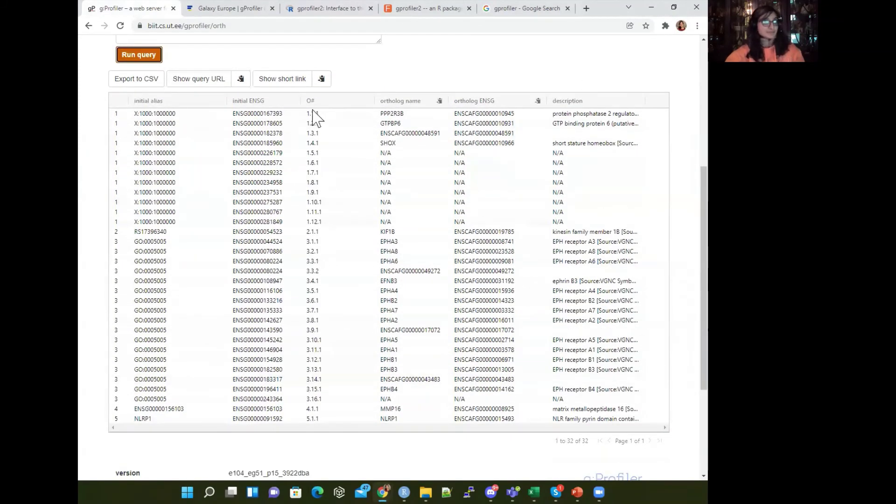
- Find the gostplot entry on page 8 of the gprofiler2 manual and highlight its description of the Manhattan plot function
{"action": "left_click", "coordinate": [322, 9]}
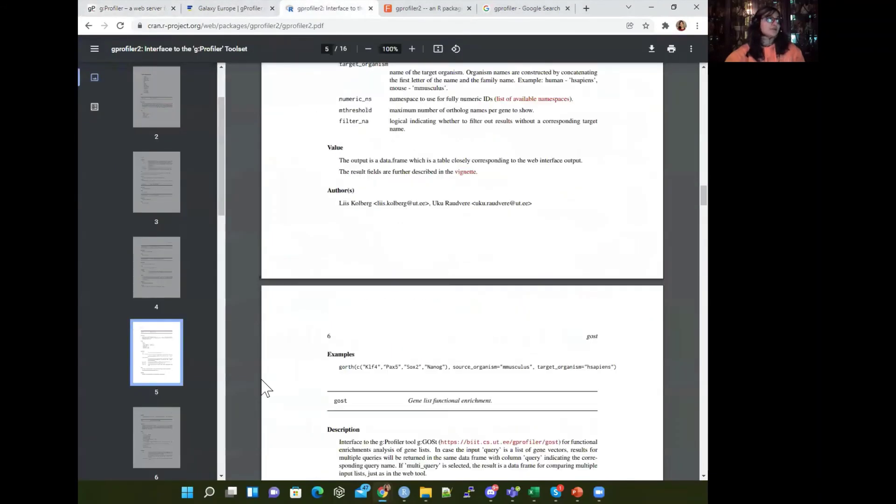
{"action": "scroll", "coordinate": [266, 388], "scroll_direction": "down", "scroll_amount": 20}
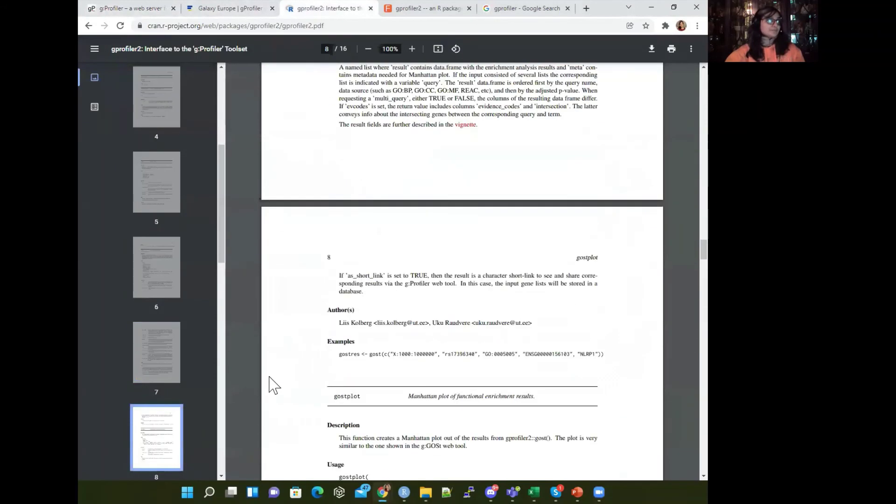
{"action": "scroll", "coordinate": [275, 386], "scroll_direction": "down", "scroll_amount": 7}
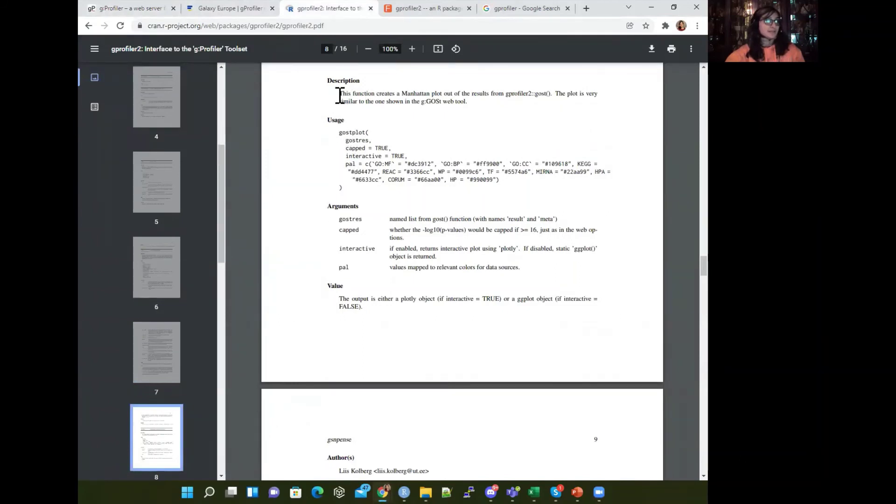
{"action": "left_click_drag", "start_coordinate": [339, 96], "coordinate": [468, 103]}
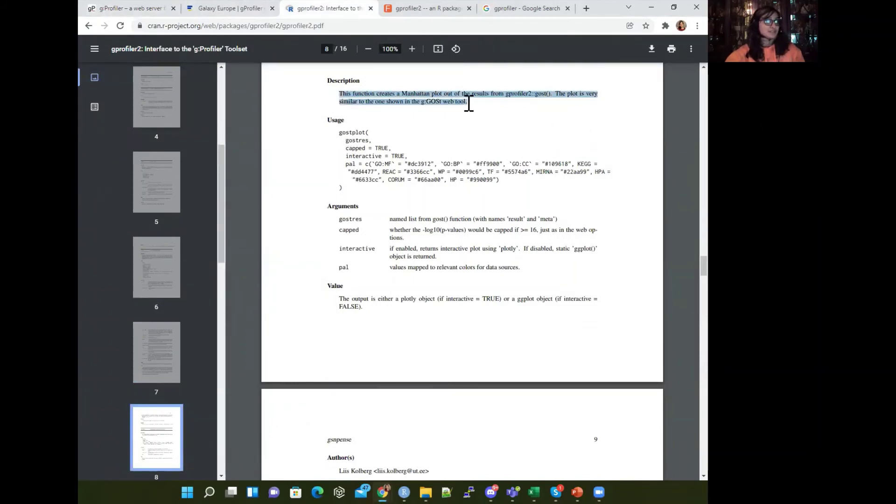
- View the Manhattan plot in the g:GOSt web results, and continue through the manual to the publish_gosttable entry on page 11
{"action": "left_click", "coordinate": [126, 8]}
{"action": "scroll", "coordinate": [140, 141], "scroll_direction": "up", "scroll_amount": 5}
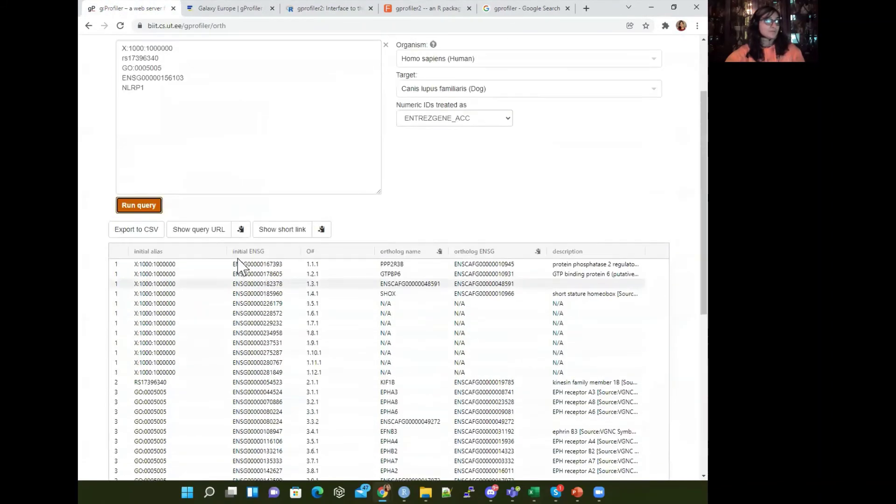
{"action": "left_click", "coordinate": [140, 87]}
{"action": "scroll", "coordinate": [210, 324], "scroll_direction": "down", "scroll_amount": 3}
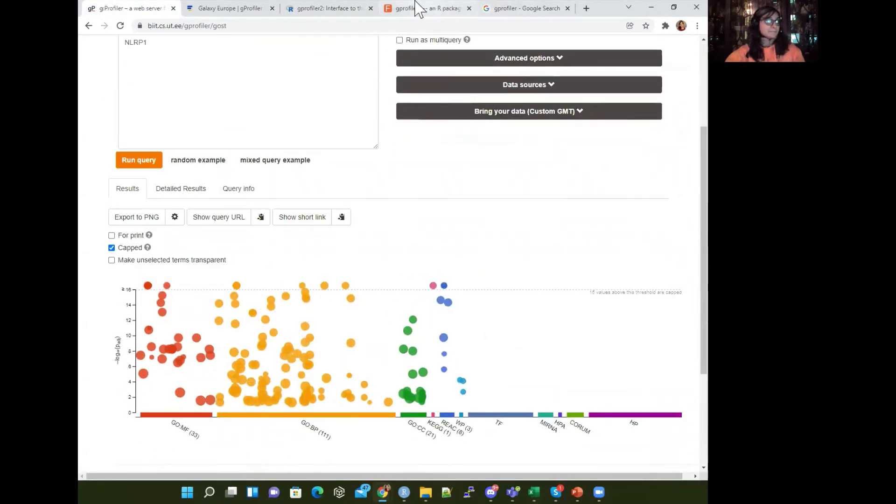
{"action": "left_click", "coordinate": [335, 6]}
{"action": "scroll", "coordinate": [341, 336], "scroll_direction": "down", "scroll_amount": 20}
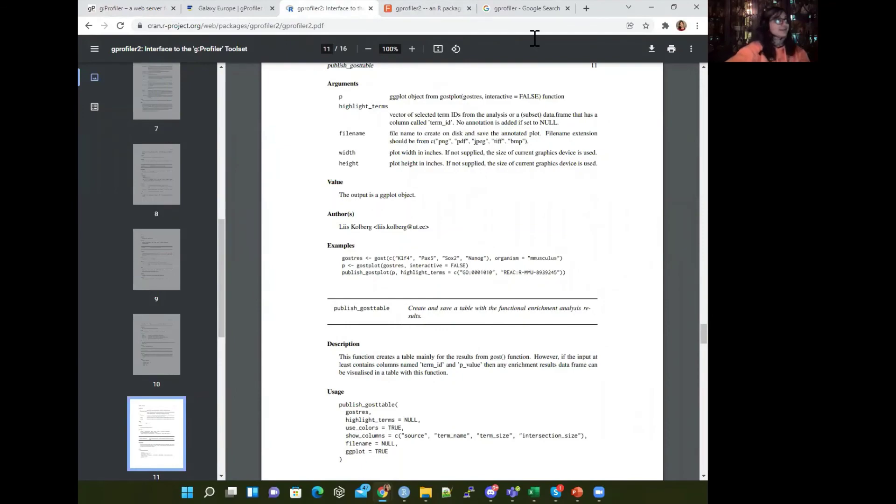
- Switch to the F1000Research gprofiler2 article, find the Input description section, and highlight the query vector in its gost example code
{"action": "left_click", "coordinate": [411, 8]}
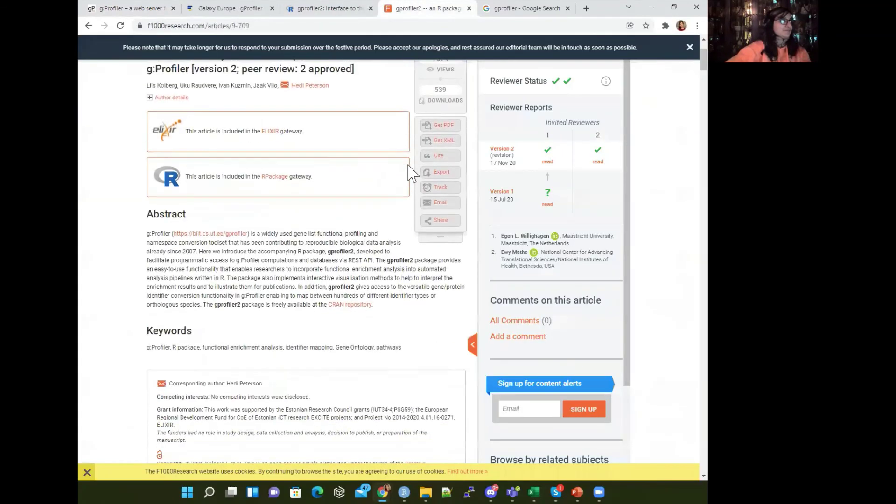
{"action": "scroll", "coordinate": [112, 242], "scroll_direction": "down", "scroll_amount": 15}
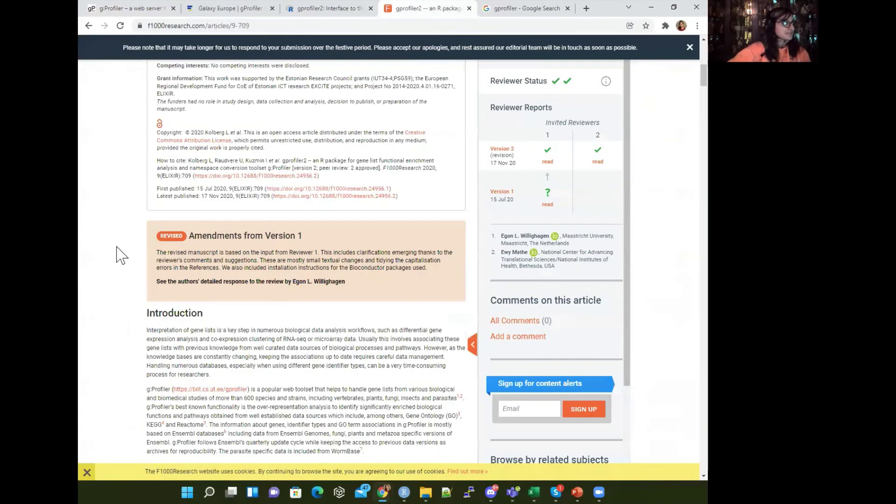
{"action": "scroll", "coordinate": [120, 255], "scroll_direction": "down", "scroll_amount": 7}
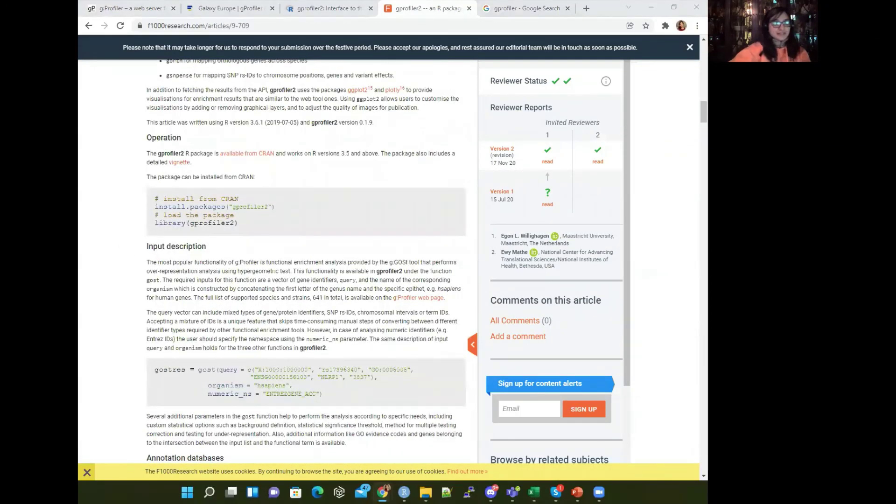
{"action": "scroll", "coordinate": [96, 374], "scroll_direction": "down", "scroll_amount": 4}
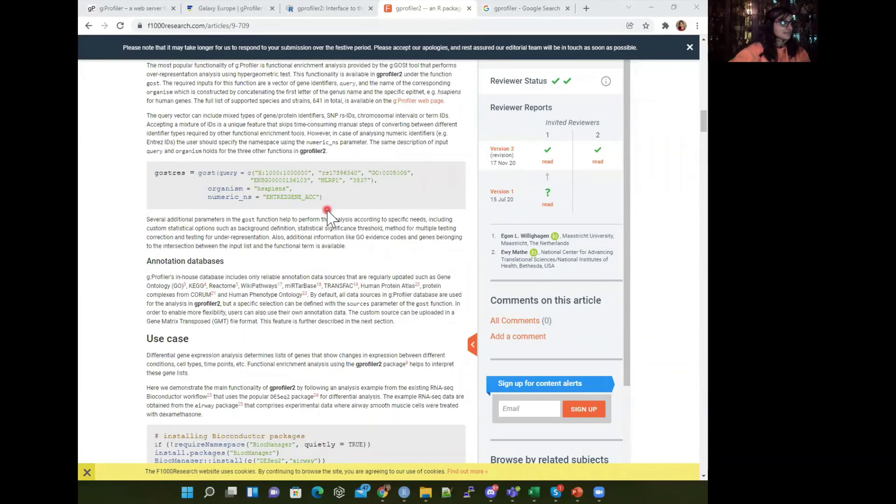
{"action": "left_click_drag", "start_coordinate": [255, 171], "coordinate": [375, 181]}
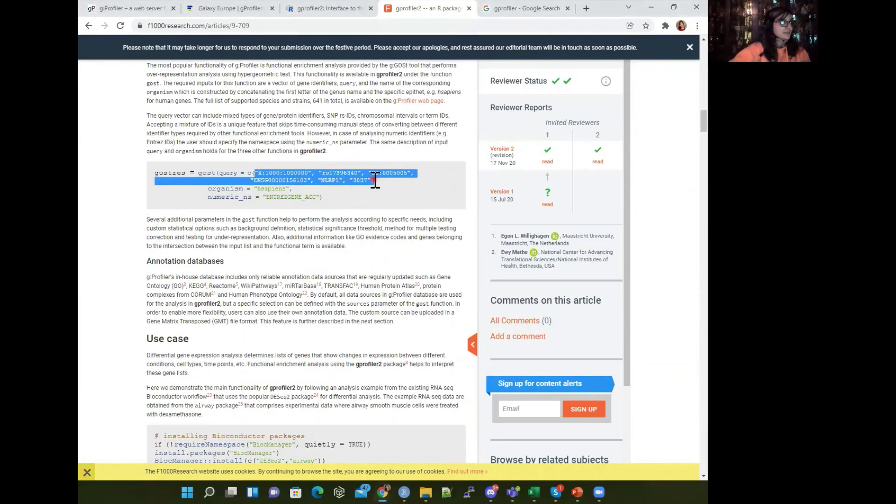
{"action": "scroll", "coordinate": [278, 119], "scroll_direction": "down", "scroll_amount": 1}
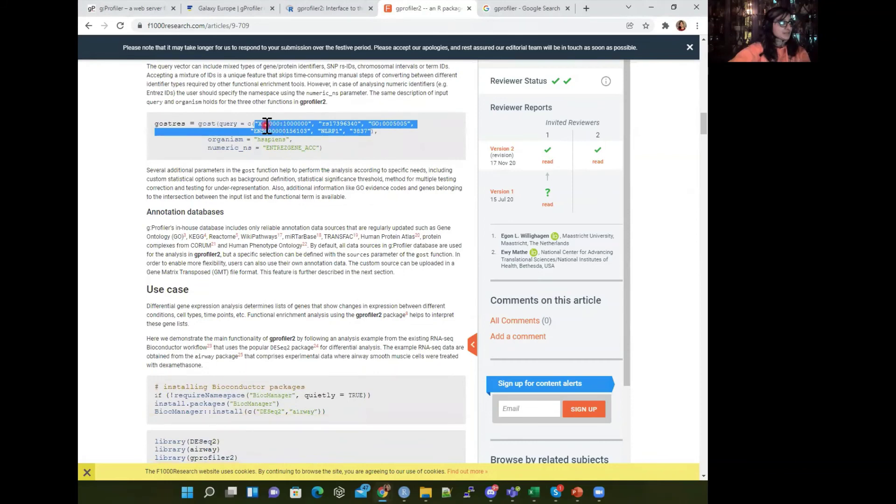
- Detach the g:Profiler page into its own window, enlarge it, and place it over the article below the gost example code
{"action": "left_click", "coordinate": [91, 8]}
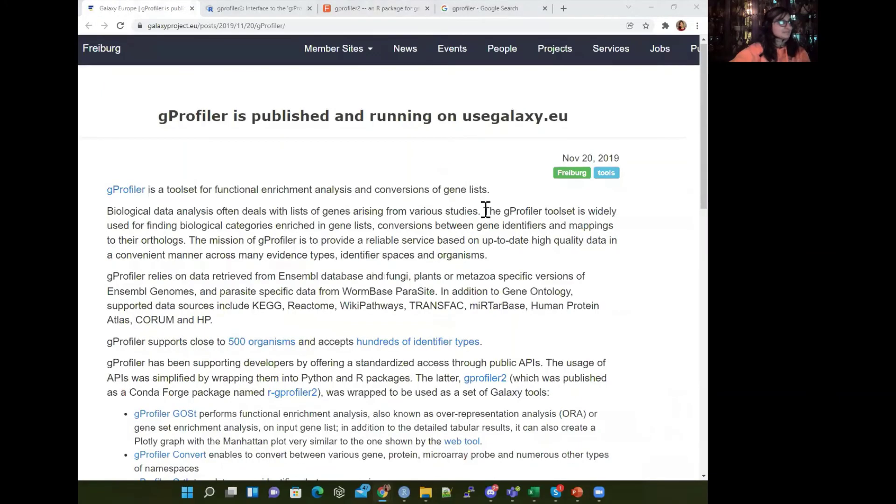
{"action": "left_click", "coordinate": [422, 4]}
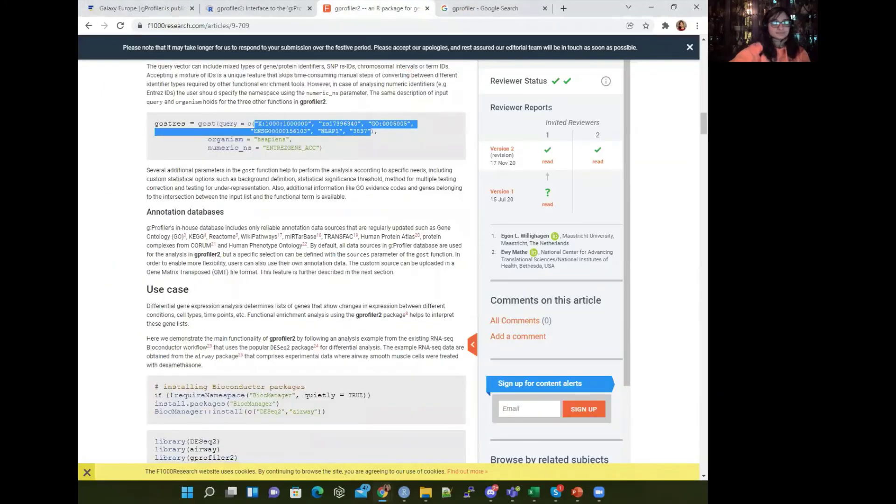
{"action": "key", "text": "alt+Tab"}
{"action": "scroll", "coordinate": [405, 252], "scroll_direction": "down", "scroll_amount": 3}
{"action": "left_click", "coordinate": [408, 262]}
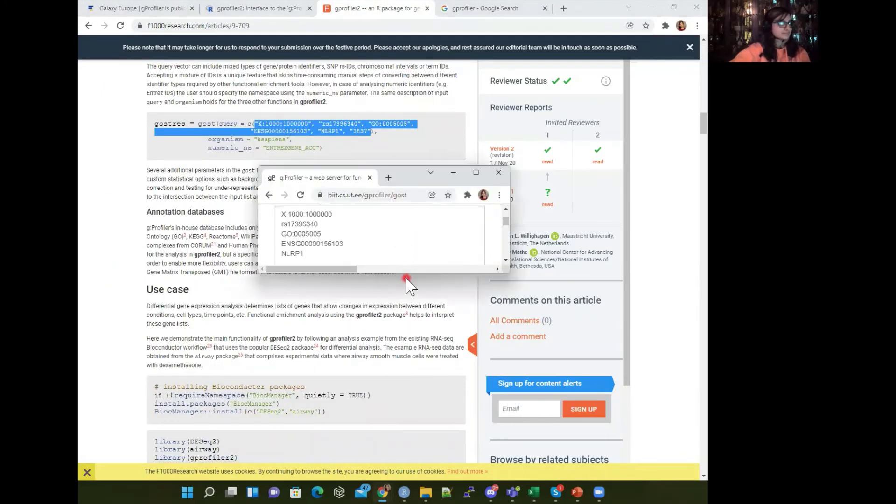
{"action": "left_click_drag", "start_coordinate": [401, 274], "coordinate": [401, 344]}
{"action": "left_click", "coordinate": [406, 178]}
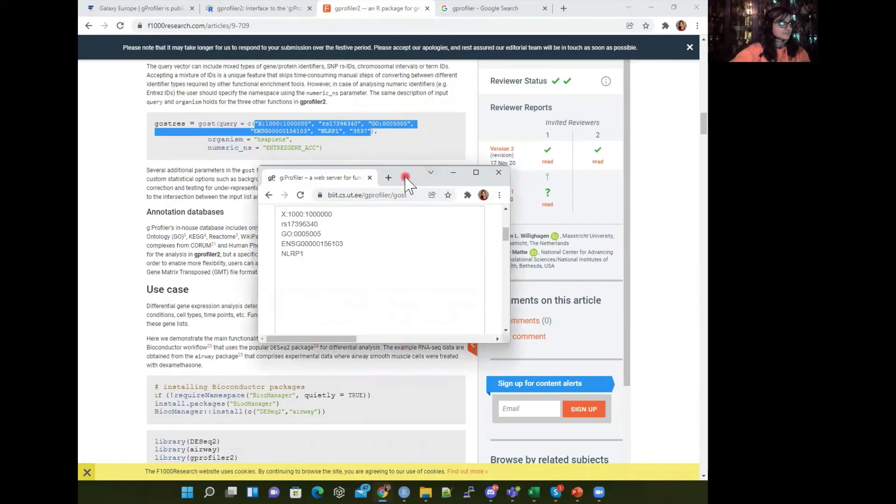
{"action": "left_click_drag", "start_coordinate": [416, 187], "coordinate": [473, 202]}
- Compare the g:GOSt query list with the article's query vector and minimize the g:Profiler window
{"action": "scroll", "coordinate": [368, 276], "scroll_direction": "up", "scroll_amount": 2}
{"action": "left_click", "coordinate": [368, 275]}
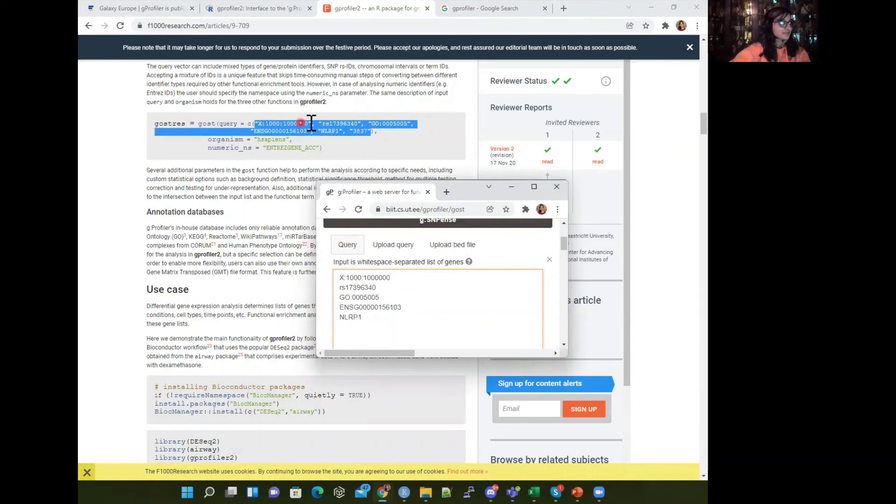
{"action": "left_click", "coordinate": [333, 263]}
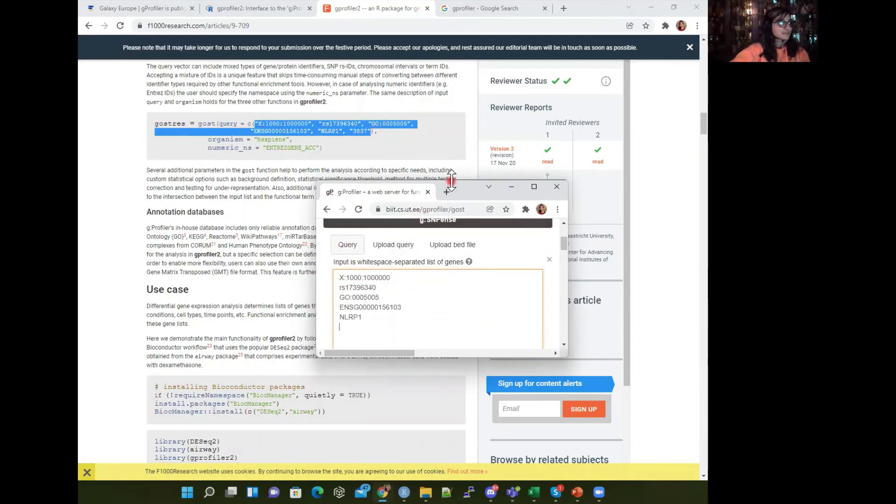
{"action": "left_click", "coordinate": [511, 187]}
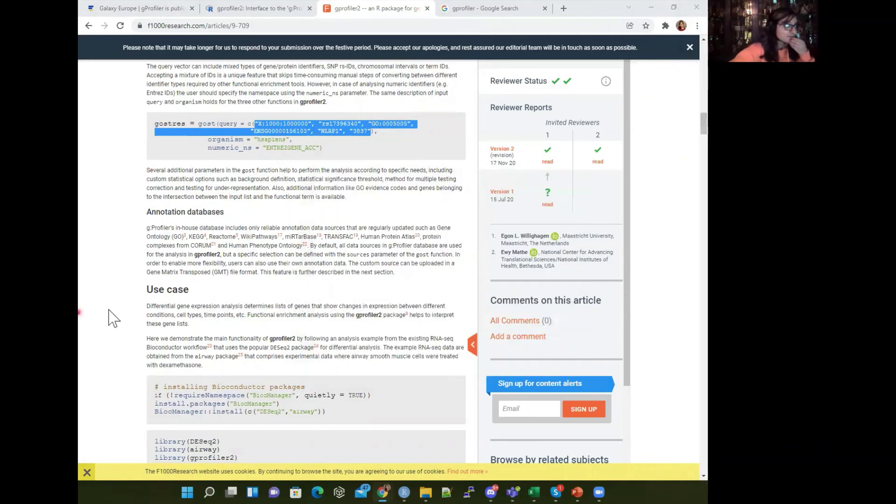
- Skim the article's Use case code examples up to Visualisation of functional enrichment results and highlight that heading
{"action": "scroll", "coordinate": [356, 306], "scroll_direction": "down", "scroll_amount": 7}
{"action": "left_click", "coordinate": [201, 226]}
{"action": "scroll", "coordinate": [202, 226], "scroll_direction": "down", "scroll_amount": 15}
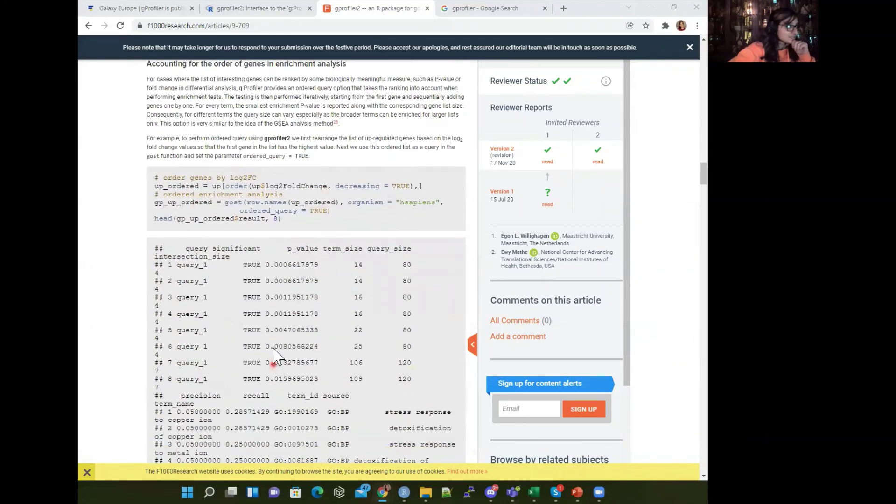
{"action": "scroll", "coordinate": [177, 259], "scroll_direction": "down", "scroll_amount": 8}
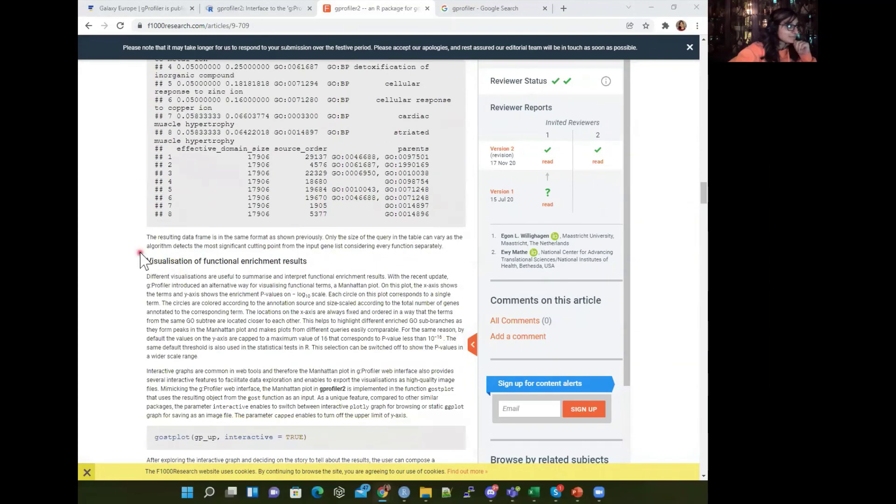
{"action": "left_click_drag", "start_coordinate": [140, 254], "coordinate": [390, 270]}
{"action": "left_click", "coordinate": [364, 265]}
- Open the enlarged Figure 1 Manhattan plot of g:Profiler enrichment results, examine it, and close it
{"action": "scroll", "coordinate": [364, 268], "scroll_direction": "down", "scroll_amount": 4}
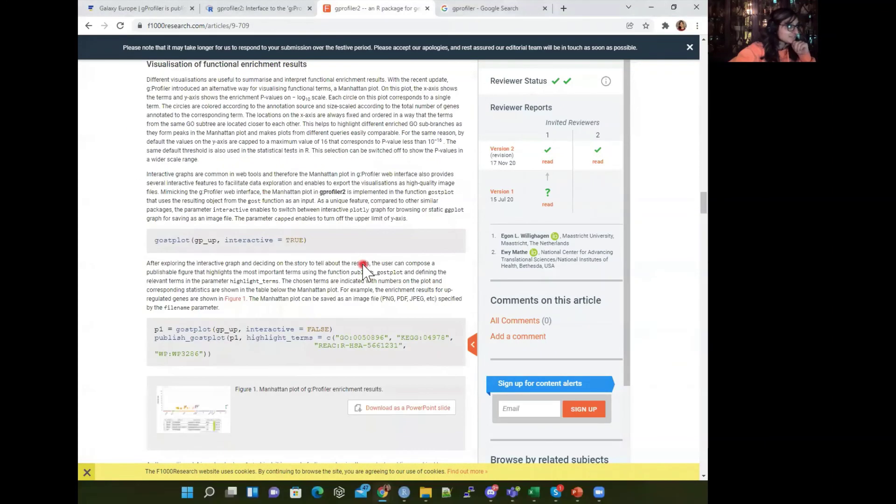
{"action": "scroll", "coordinate": [364, 268], "scroll_direction": "down", "scroll_amount": 4}
{"action": "left_click", "coordinate": [203, 219]}
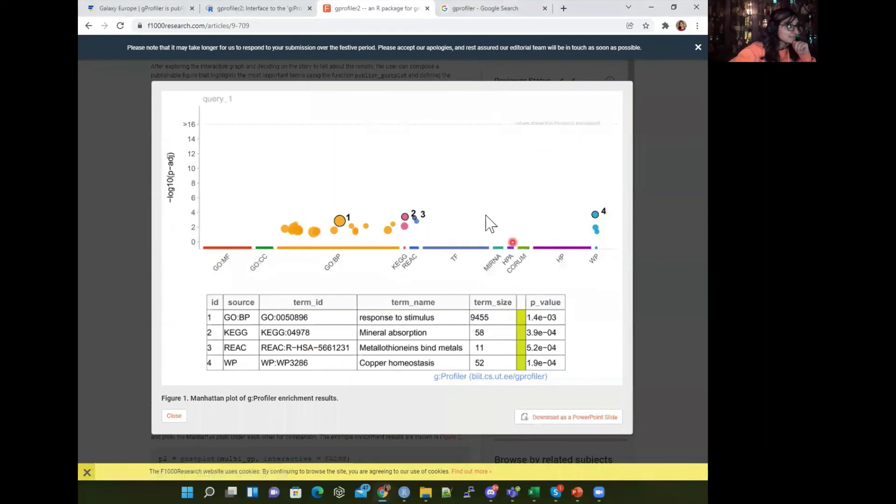
{"action": "left_click", "coordinate": [103, 280]}
- Review the article's gconvert and gorth example code and output, up to the section on integrating with external visualisation tools
{"action": "scroll", "coordinate": [110, 304], "scroll_direction": "down", "scroll_amount": 10}
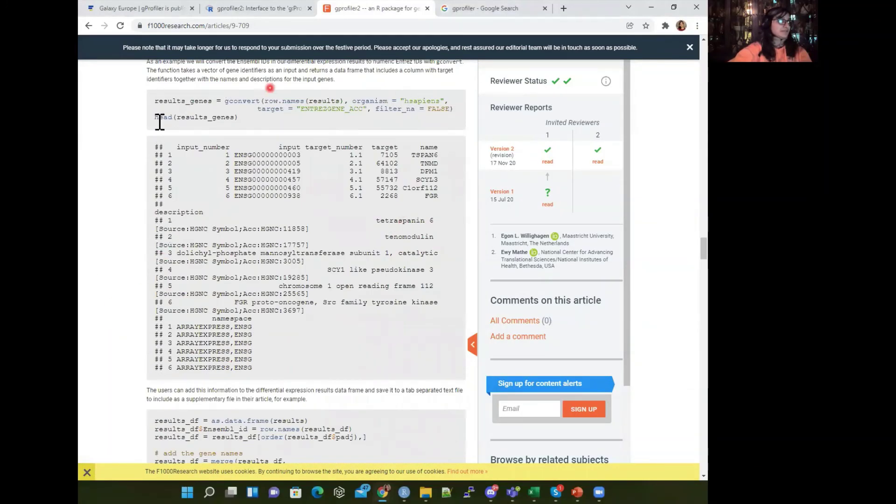
{"action": "scroll", "coordinate": [190, 396], "scroll_direction": "down", "scroll_amount": 20}
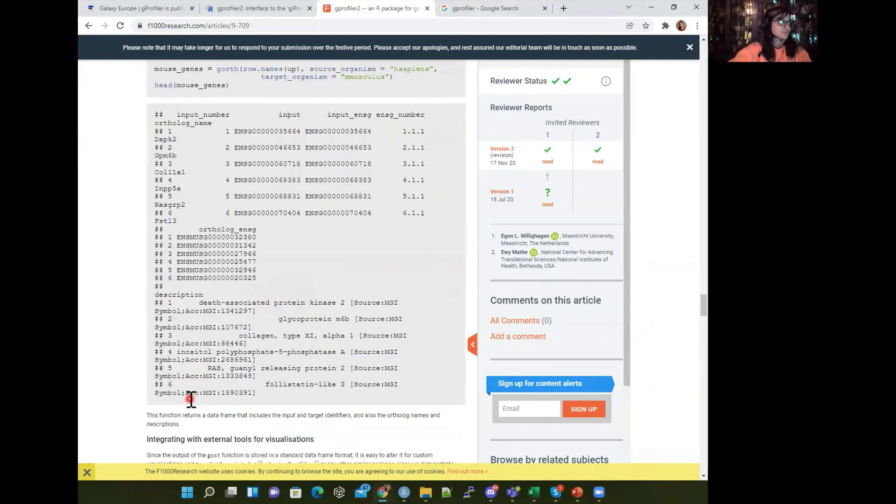
{"action": "scroll", "coordinate": [191, 399], "scroll_direction": "down", "scroll_amount": 1}
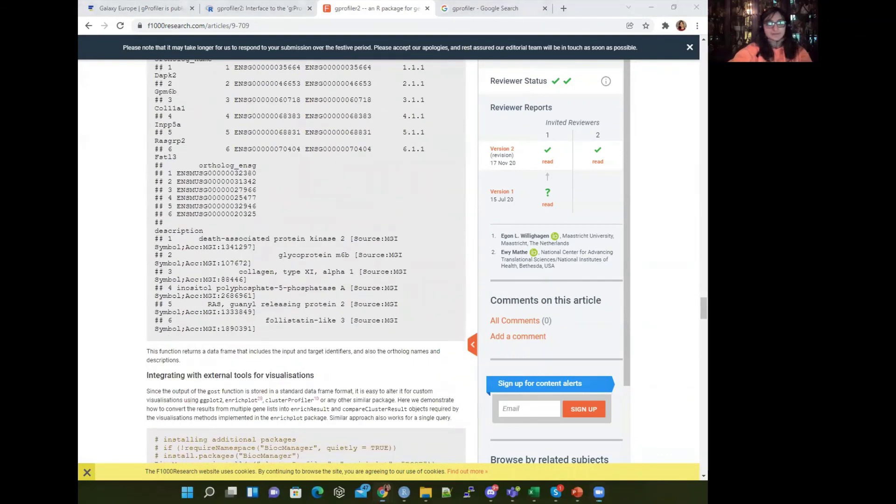